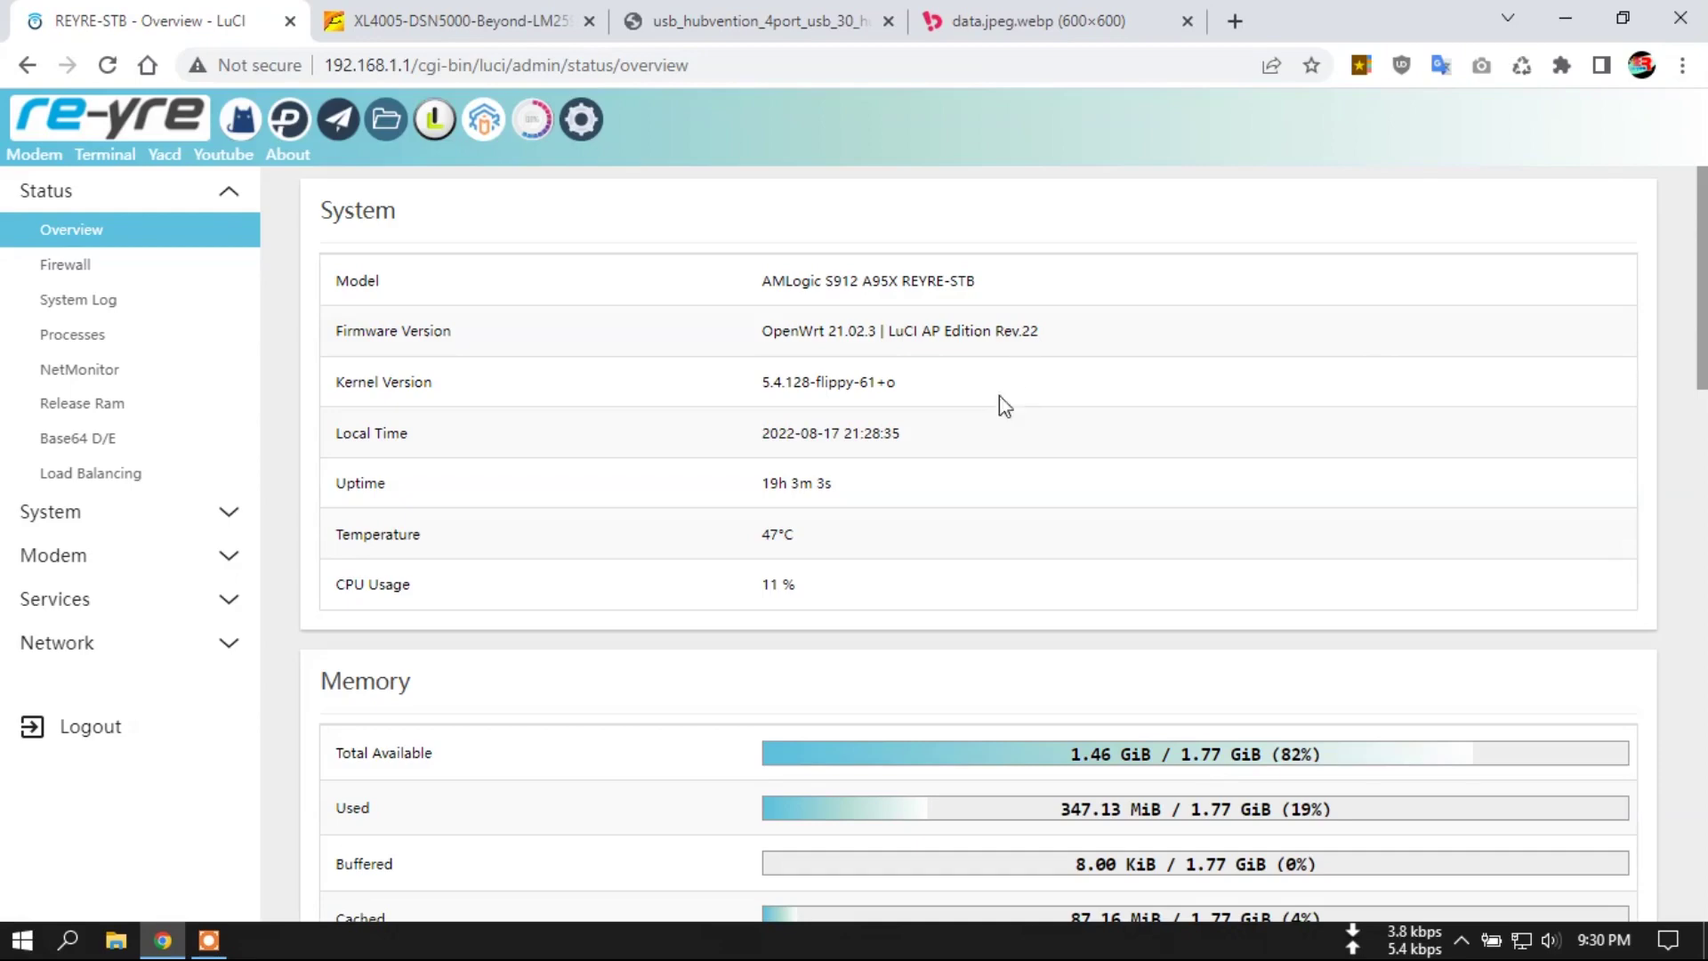
- Open the router's network interface list and review the LAN, tethering and WAN entries
{"action": "left_click", "coordinate": [583, 122]}
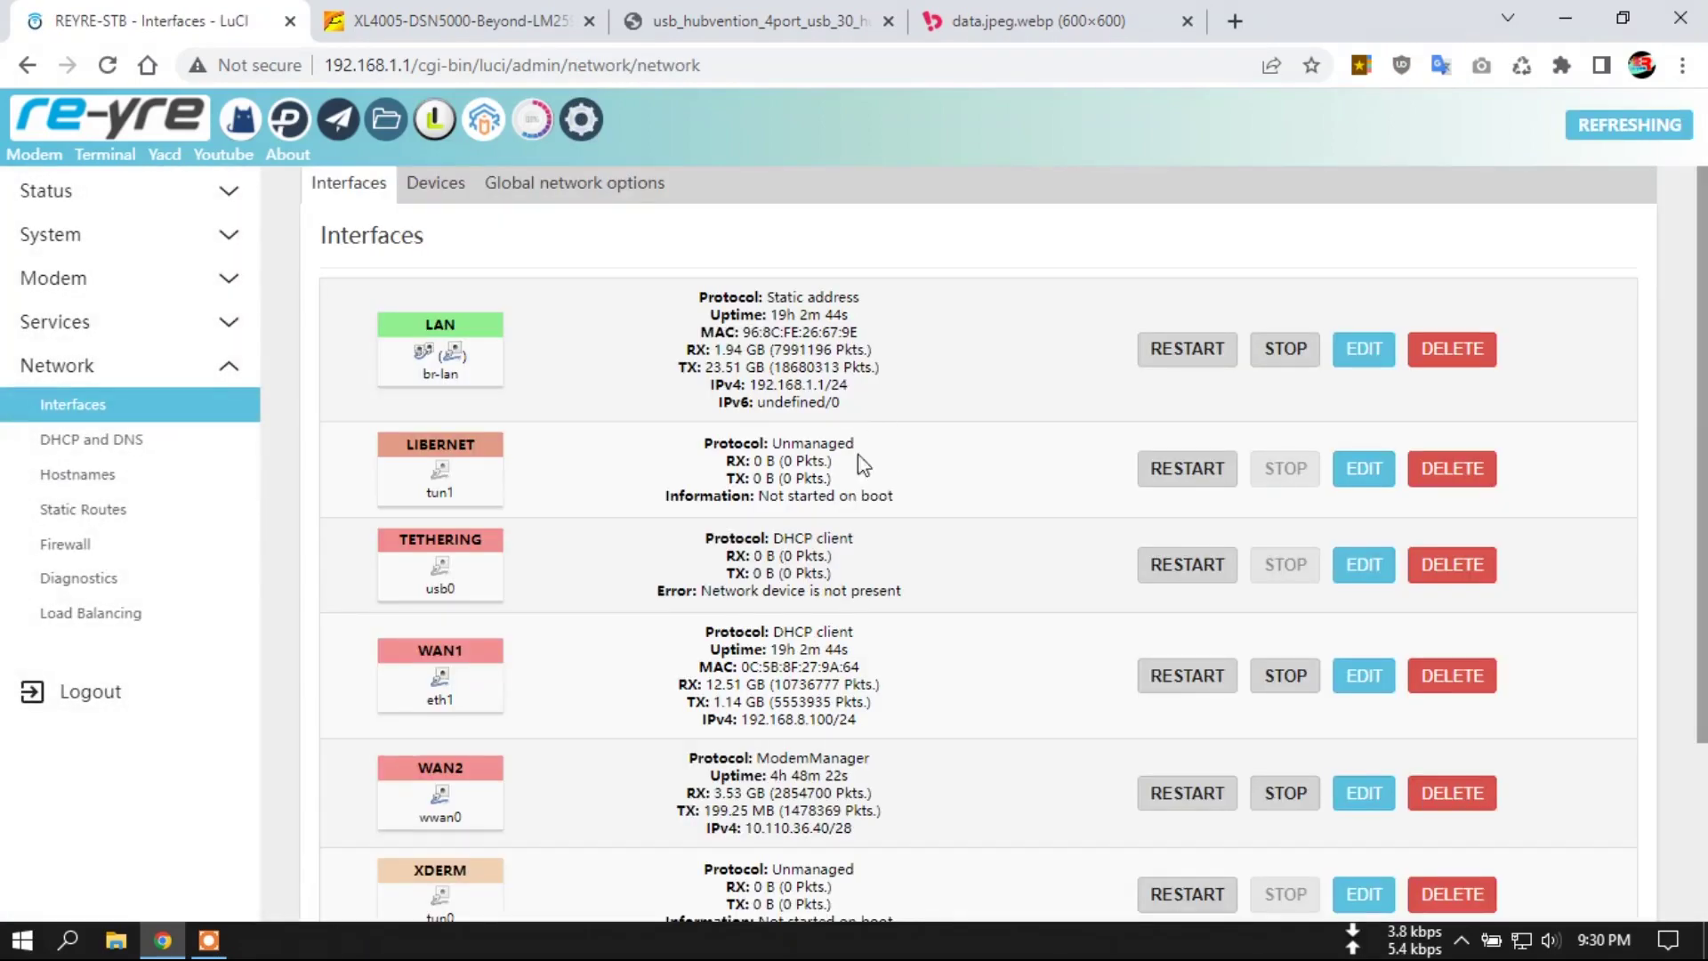
{"action": "scroll", "coordinate": [794, 451], "scroll_direction": "down", "scroll_amount": 3}
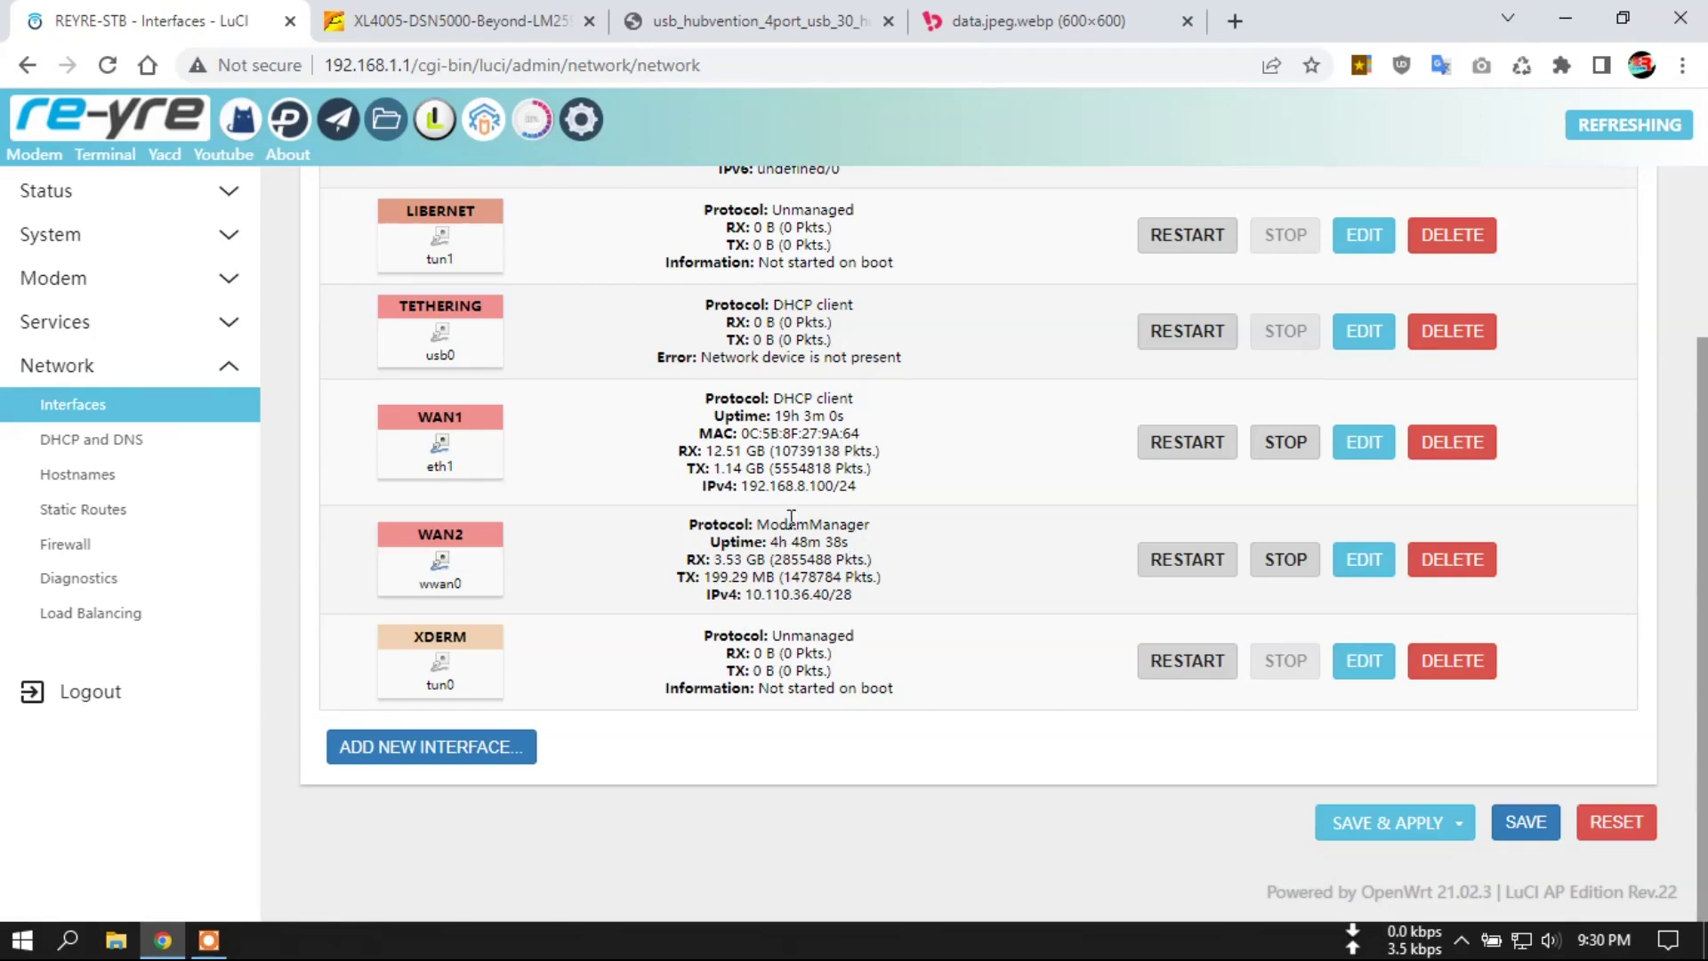
{"action": "scroll", "coordinate": [916, 564], "scroll_direction": "up", "scroll_amount": 3}
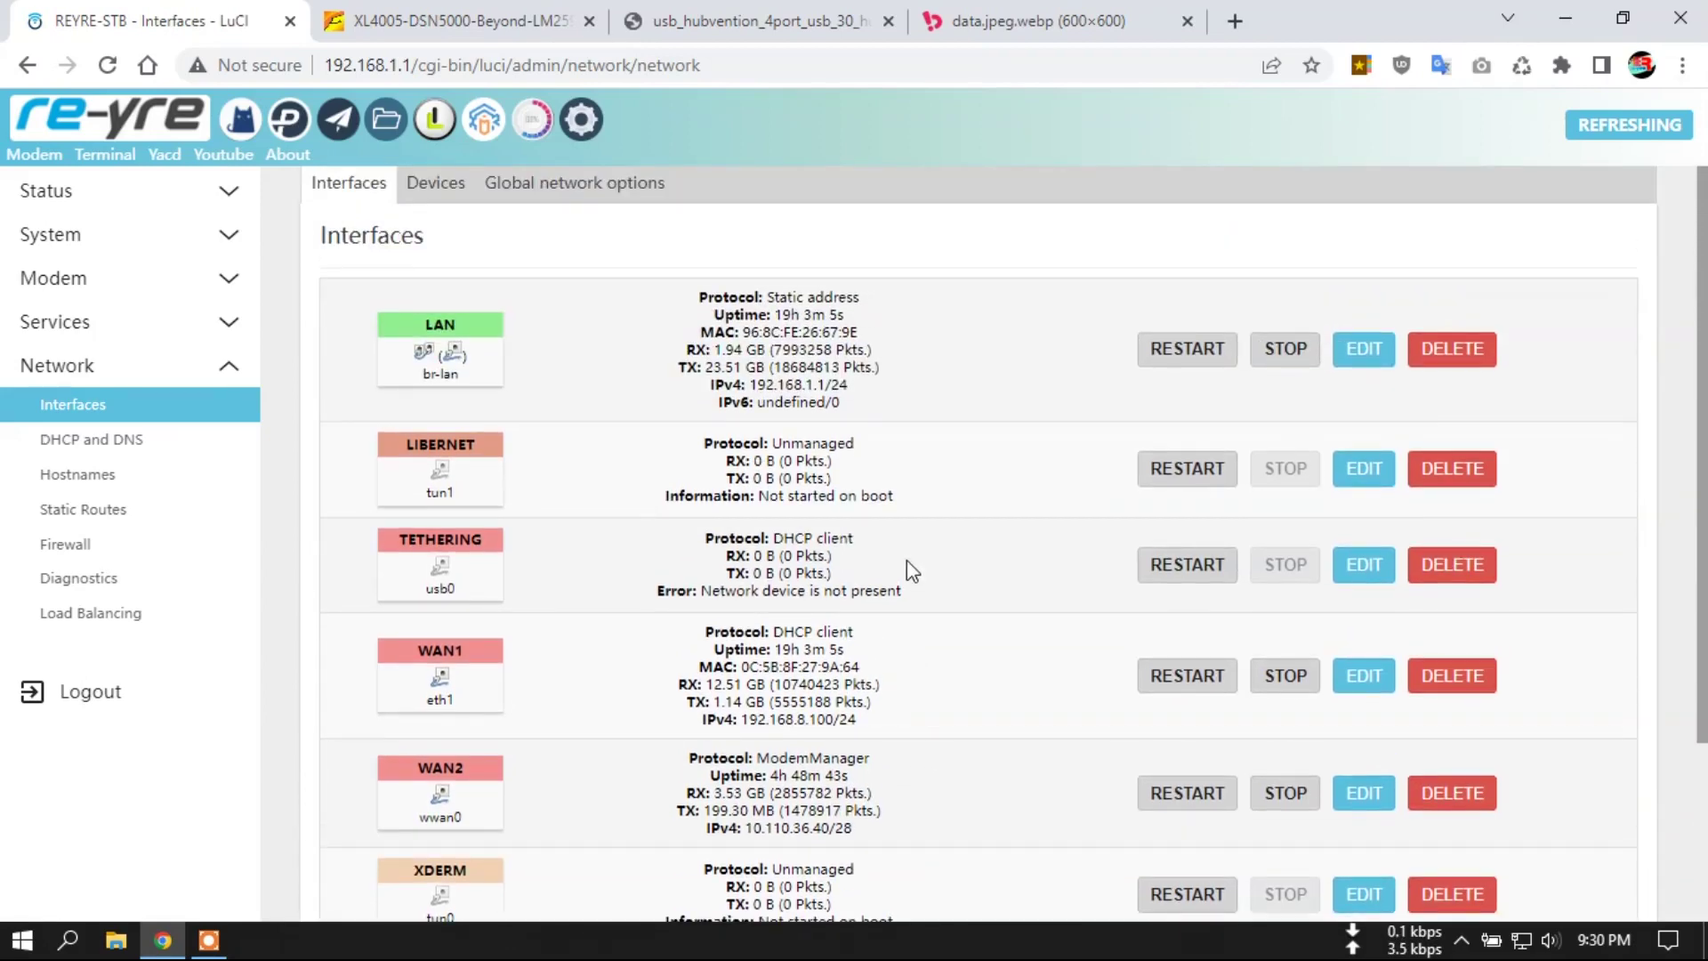
- Review the reference photos of the A95X TV box, the Vention USB hub and the XL4005 step-down converter
{"action": "left_click", "coordinate": [1054, 4]}
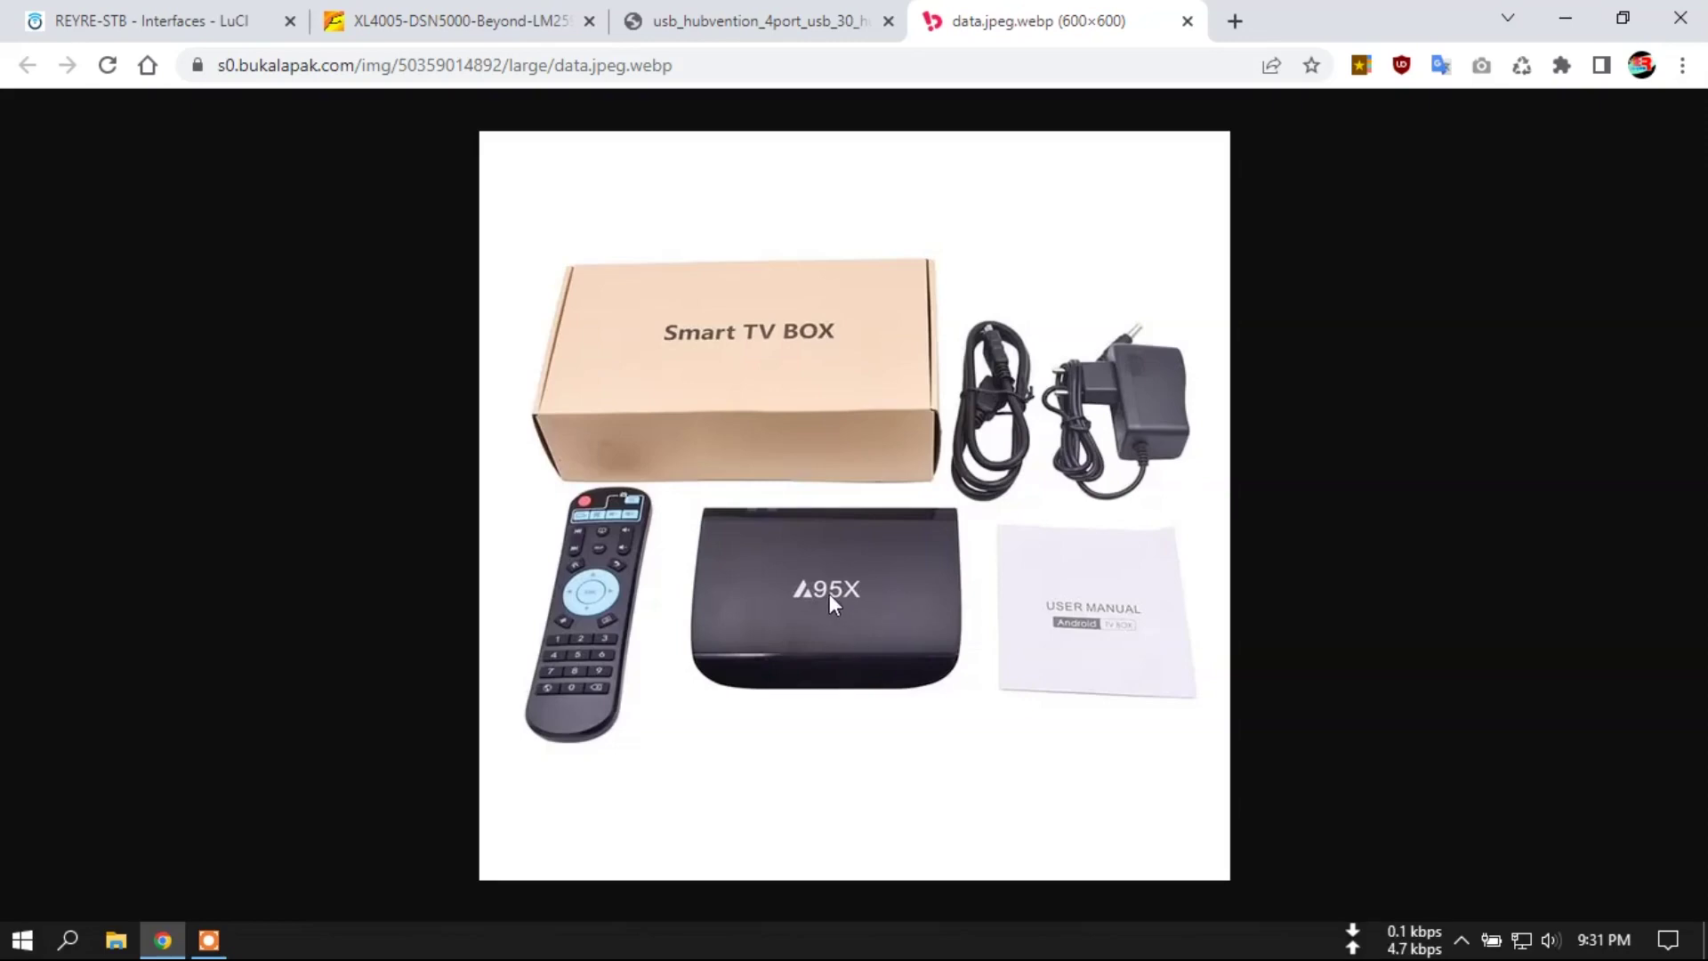
{"action": "left_click", "coordinate": [183, 18]}
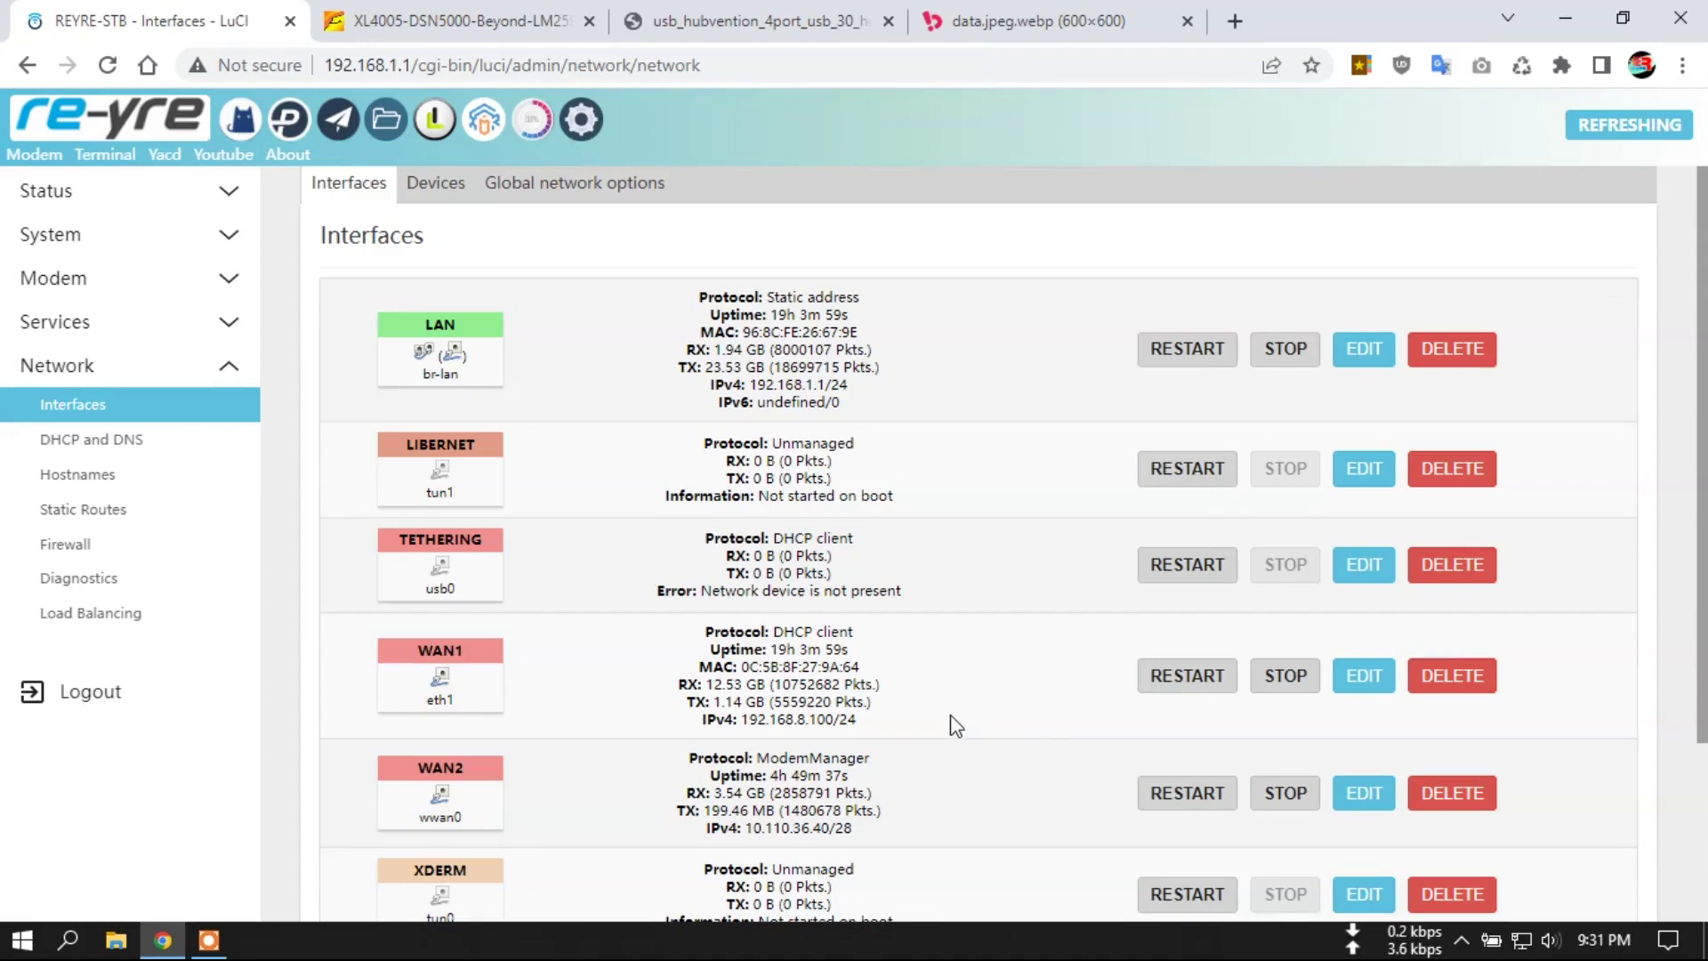
{"action": "left_click", "coordinate": [716, 19]}
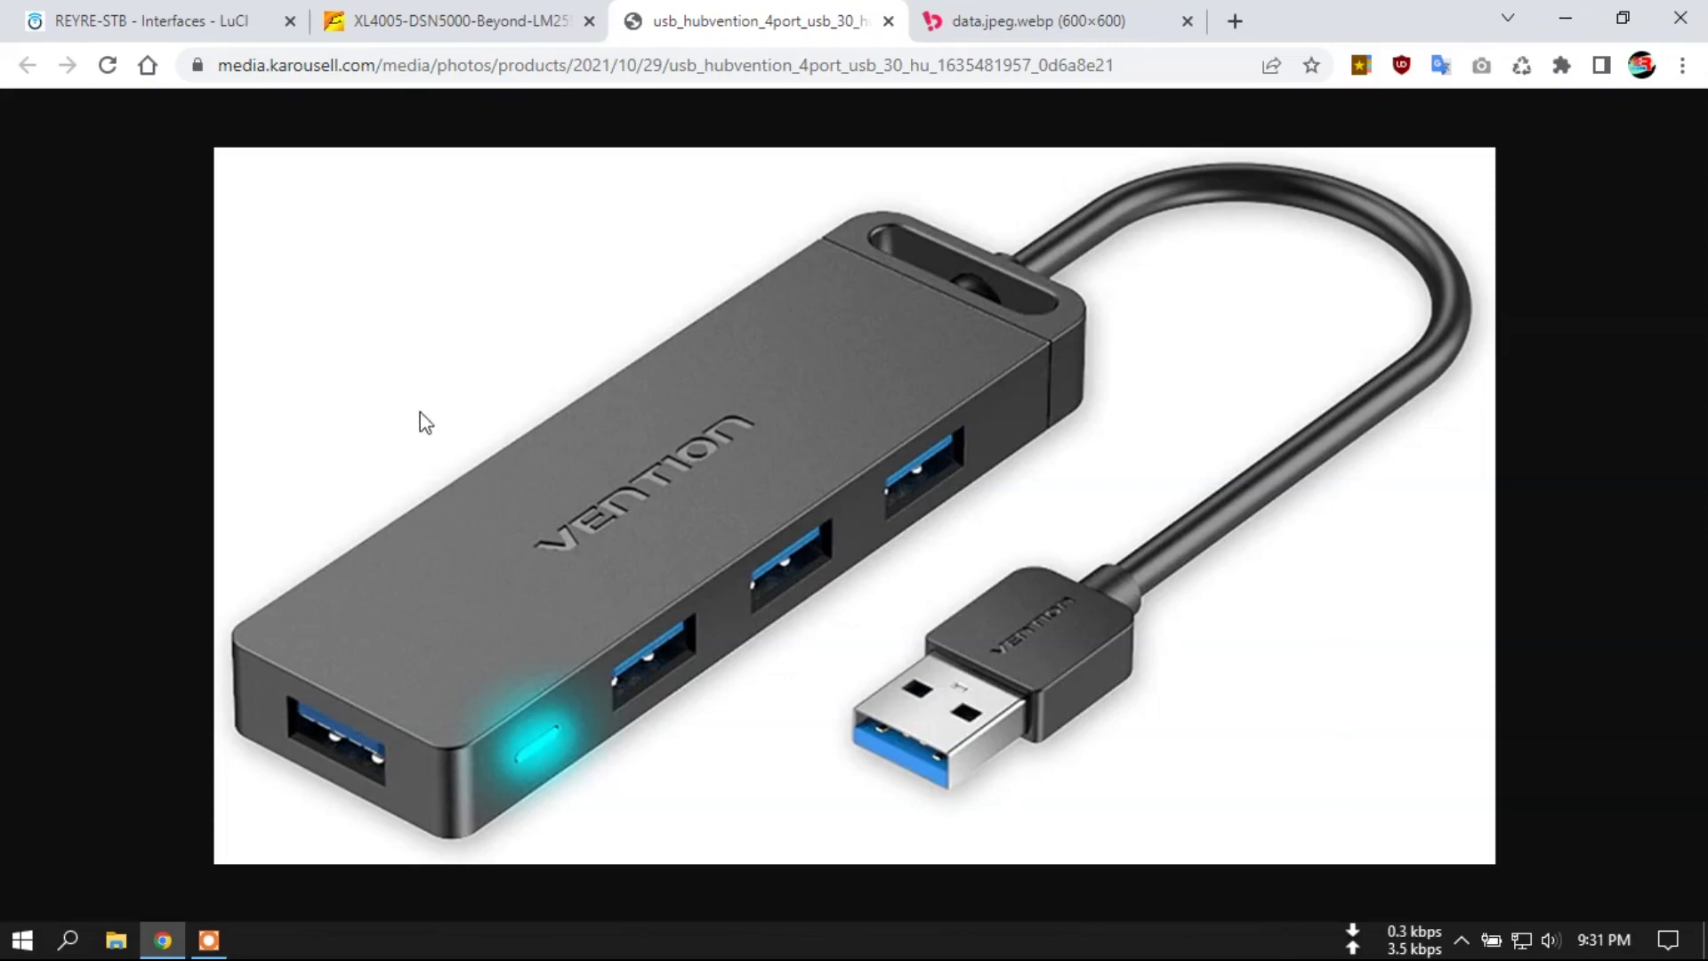
{"action": "left_click", "coordinate": [445, 20]}
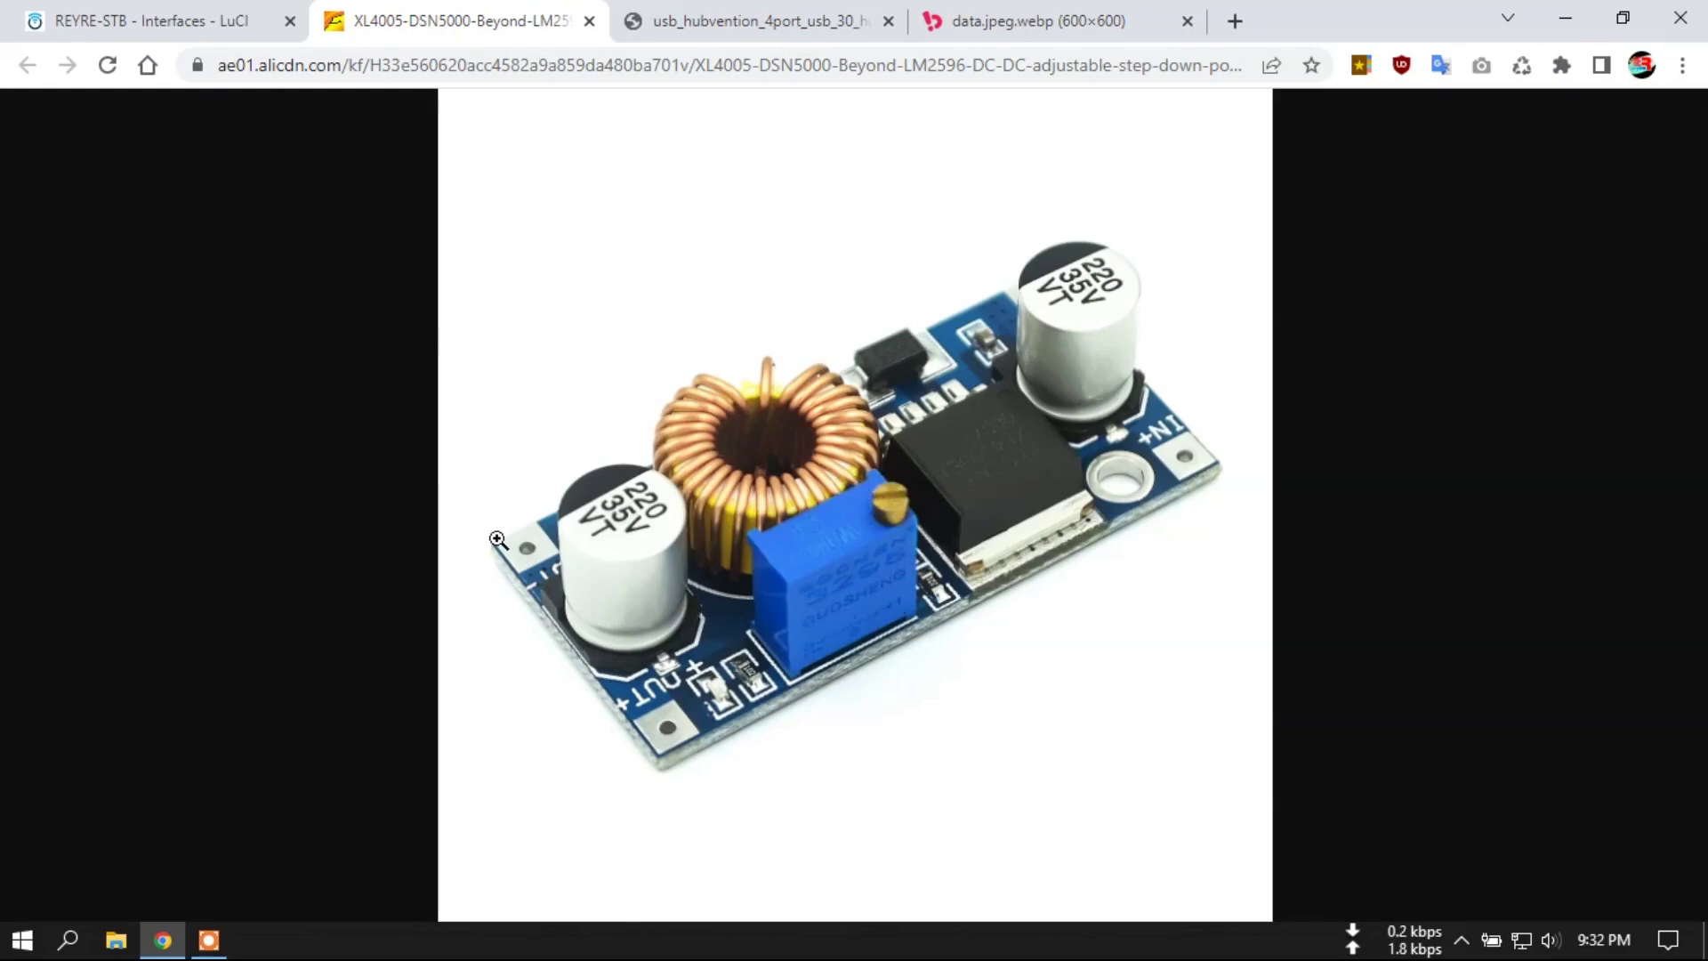
{"action": "left_click", "coordinate": [627, 31]}
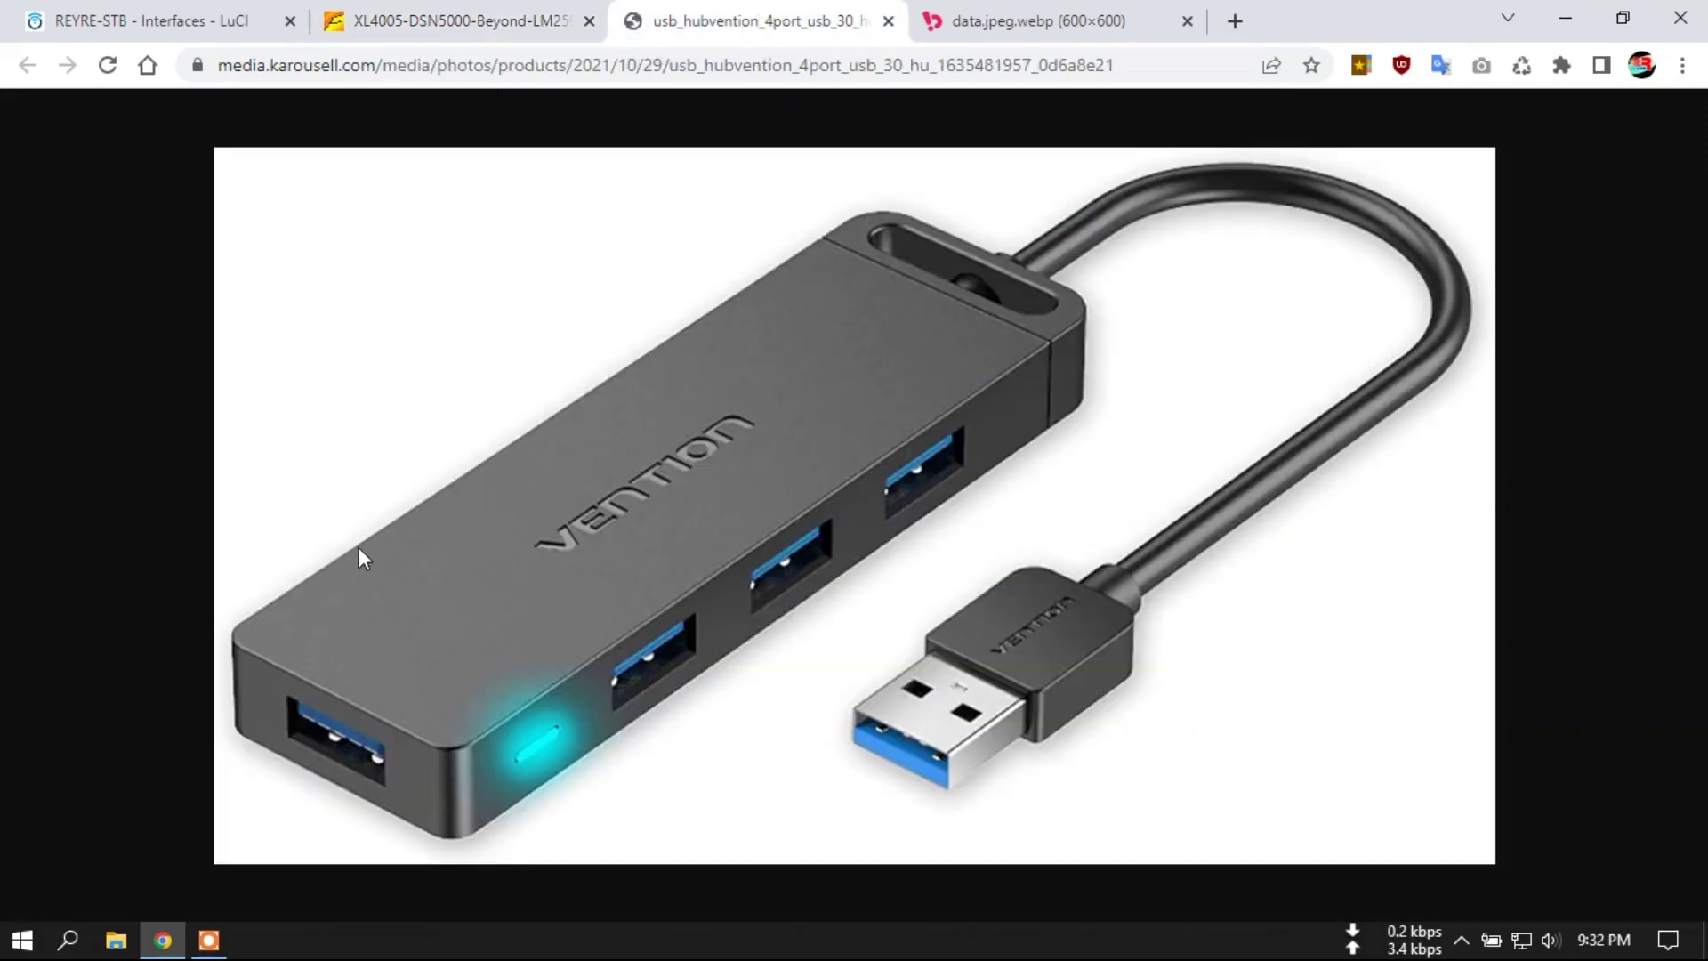
{"action": "left_click", "coordinate": [1045, 20]}
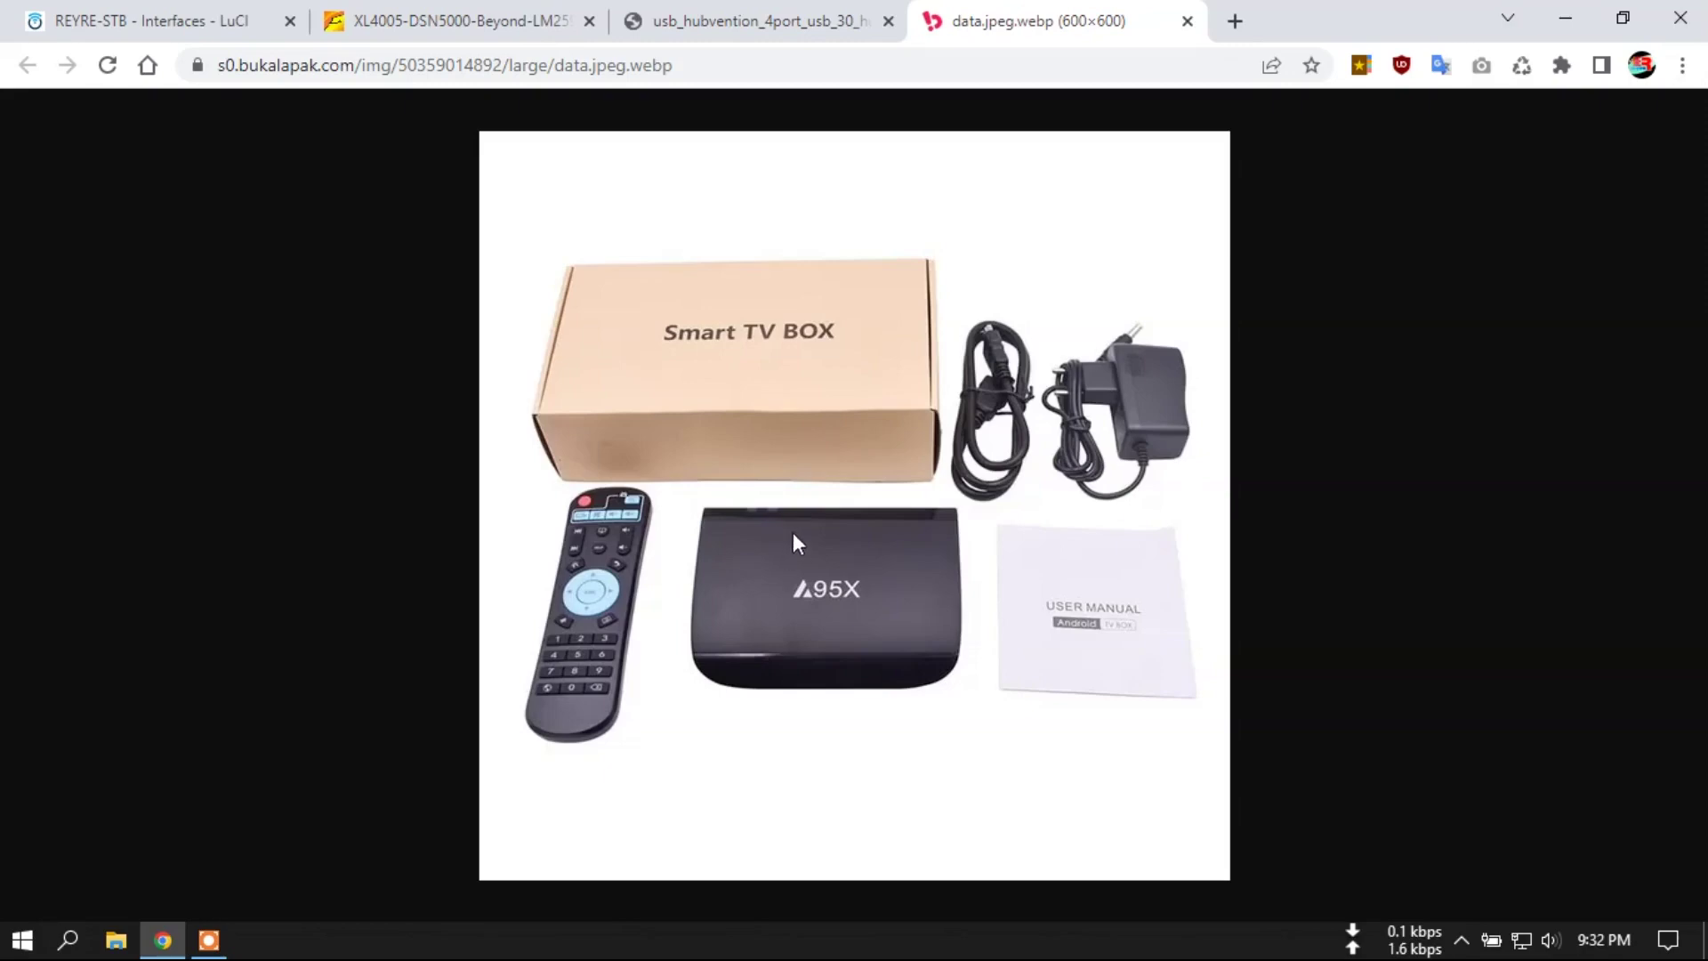
{"action": "left_click", "coordinate": [762, 7]}
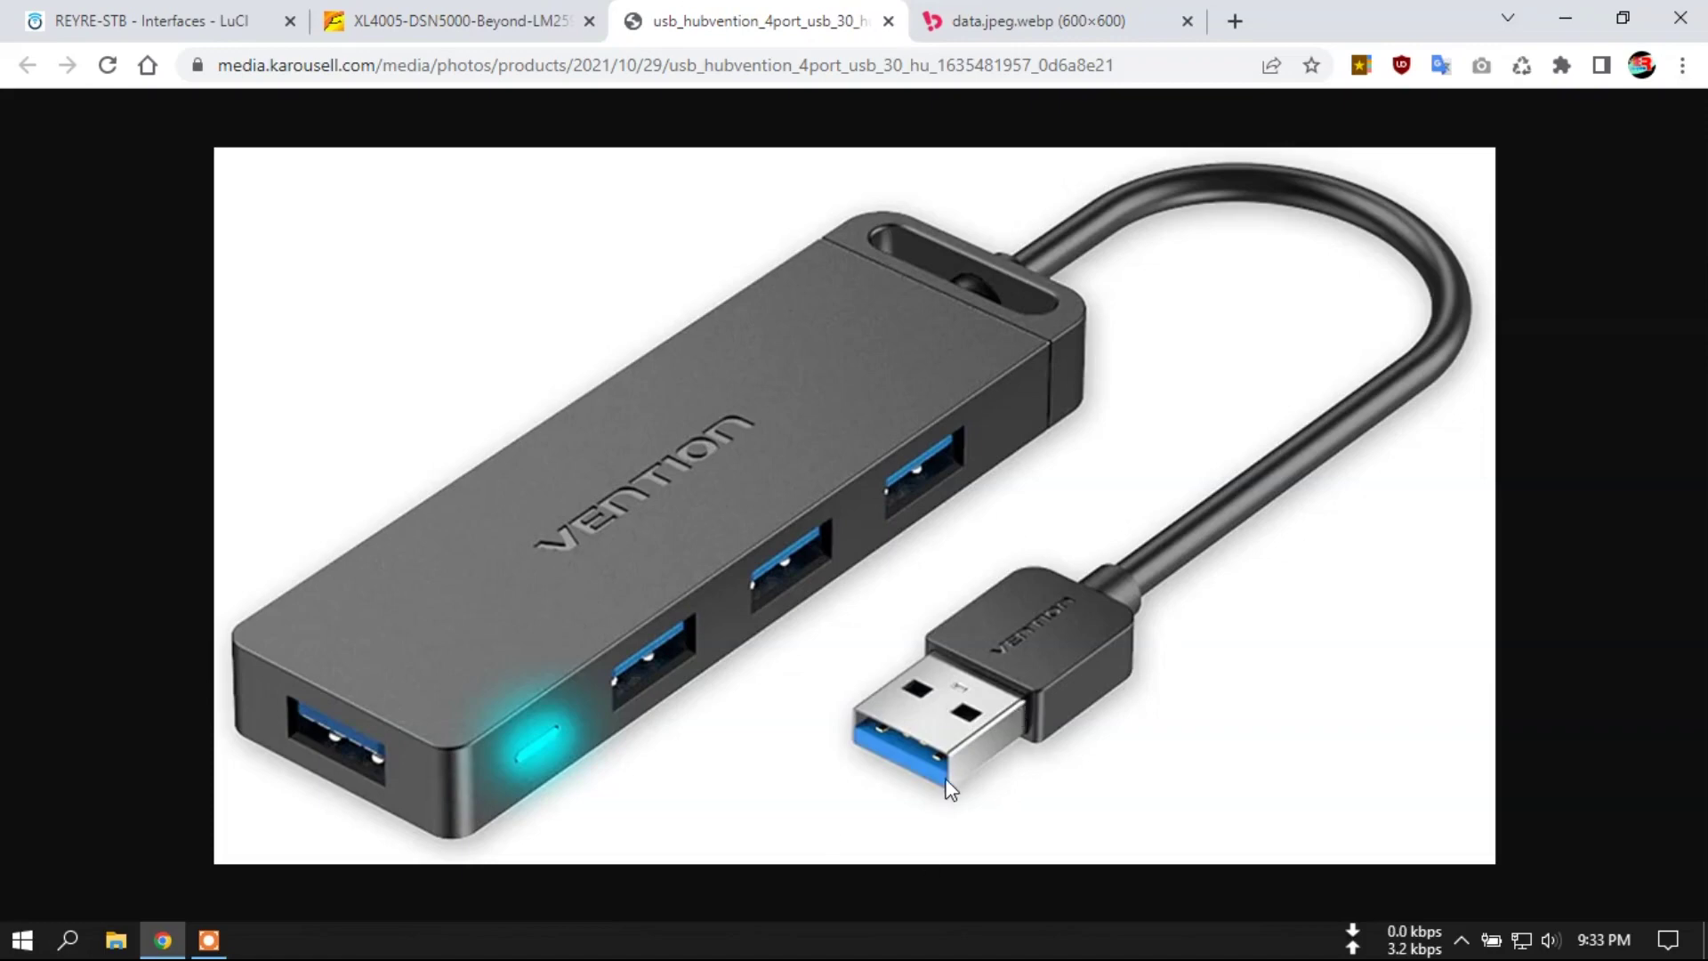
{"action": "left_click", "coordinate": [1045, 25]}
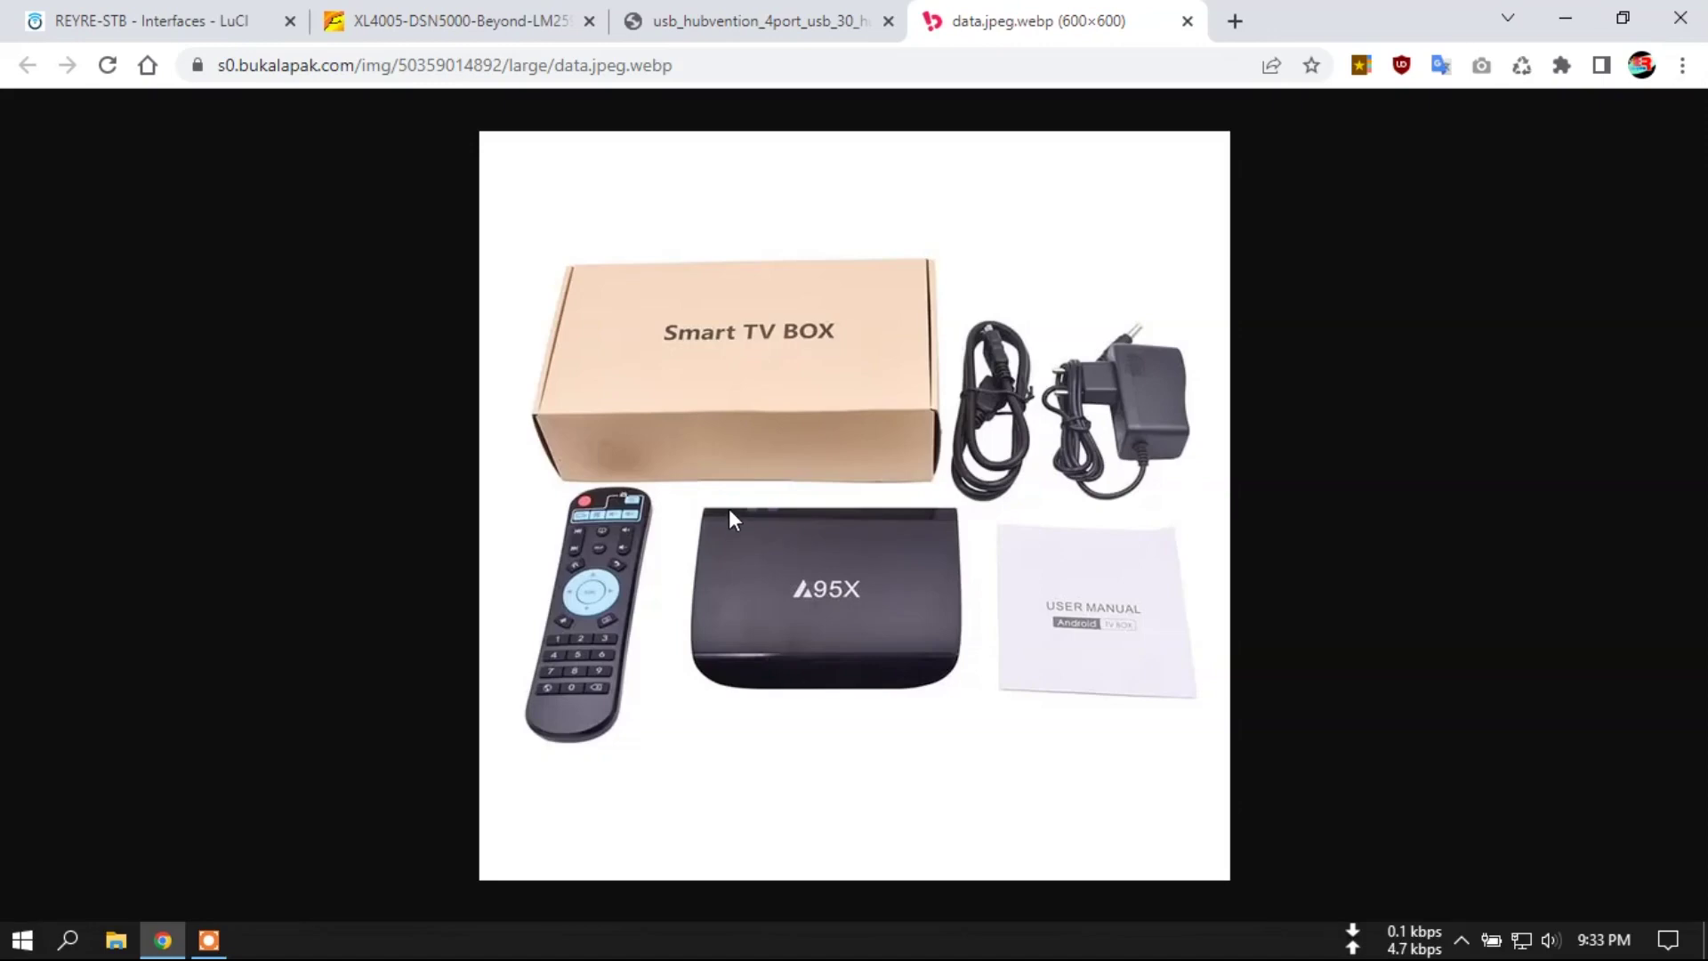
- Return to the router's network interfaces page and look through the full interface list again
{"action": "left_click", "coordinate": [187, 21]}
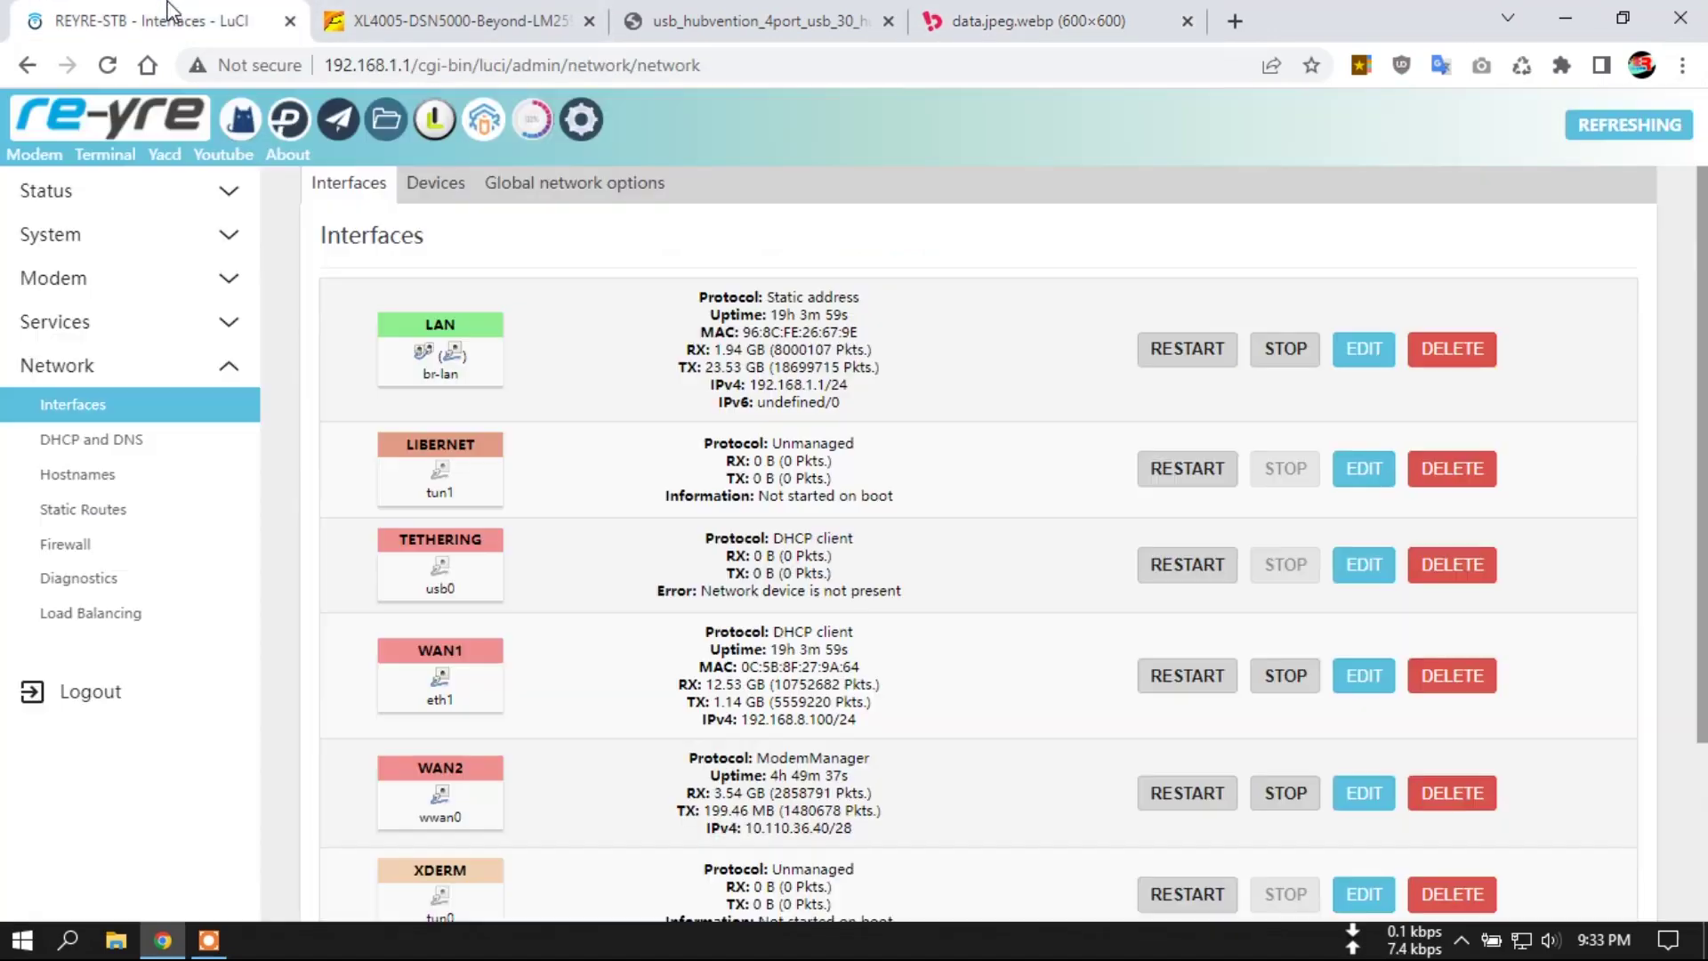
{"action": "scroll", "coordinate": [923, 614], "scroll_direction": "down", "scroll_amount": 3}
{"action": "scroll", "coordinate": [925, 622], "scroll_direction": "up", "scroll_amount": 3}
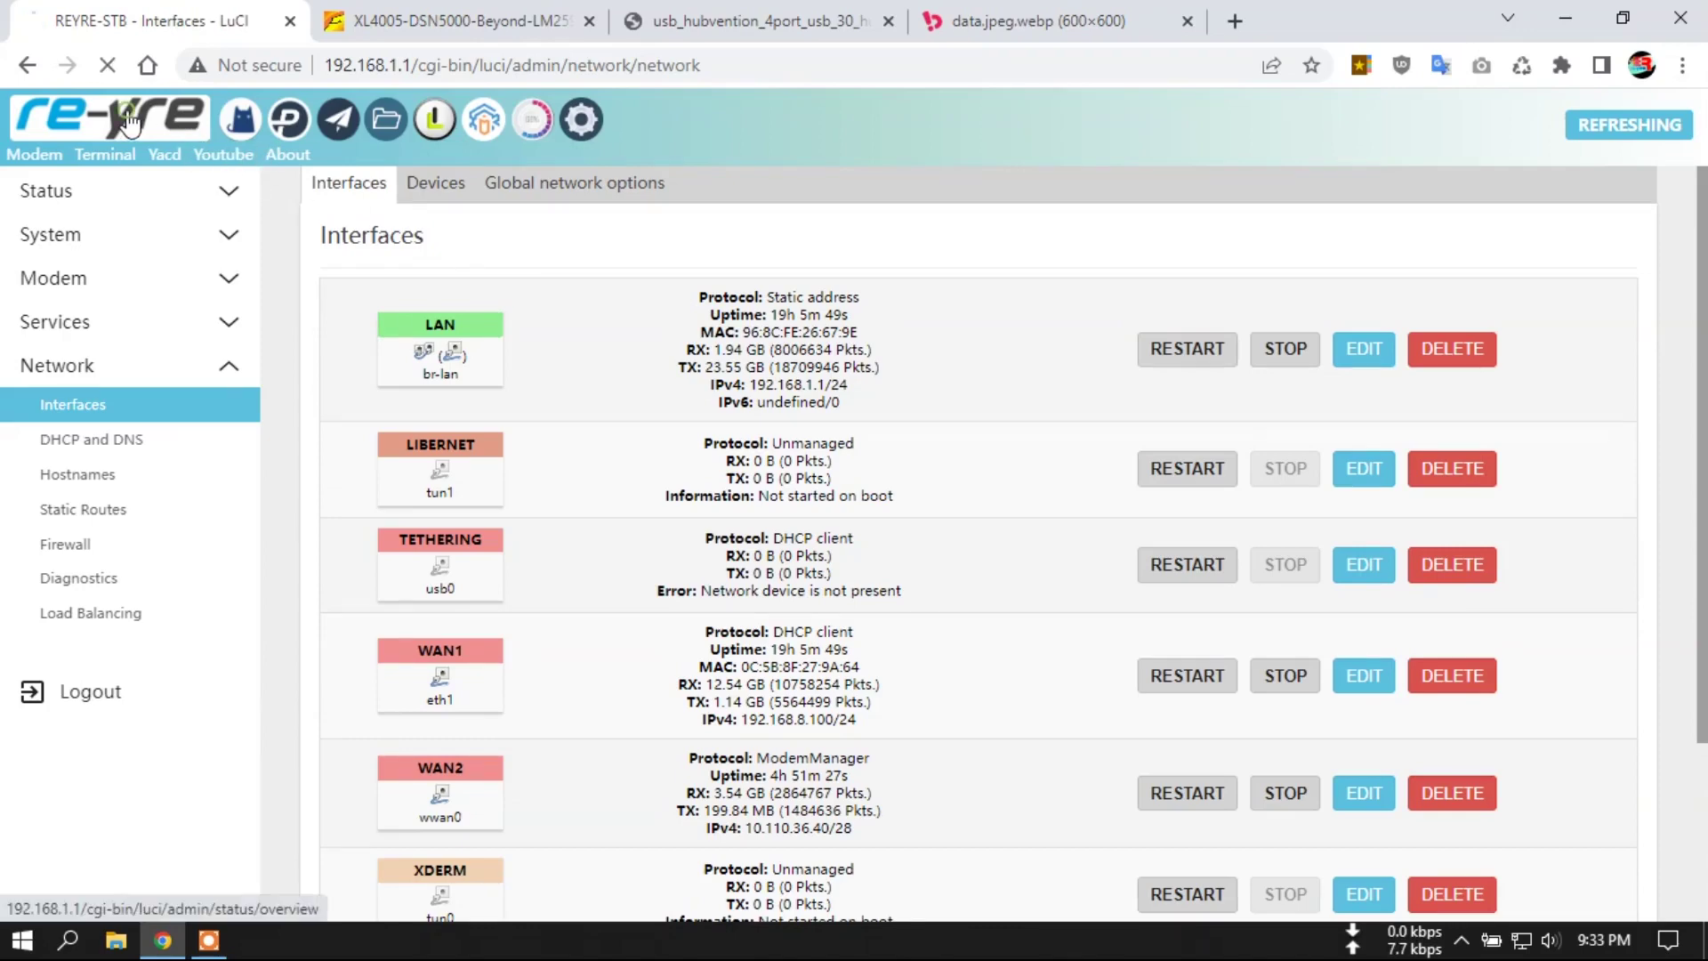
- View the system status overview and the router's terminal page, ending back on the overview
{"action": "left_click", "coordinate": [165, 127]}
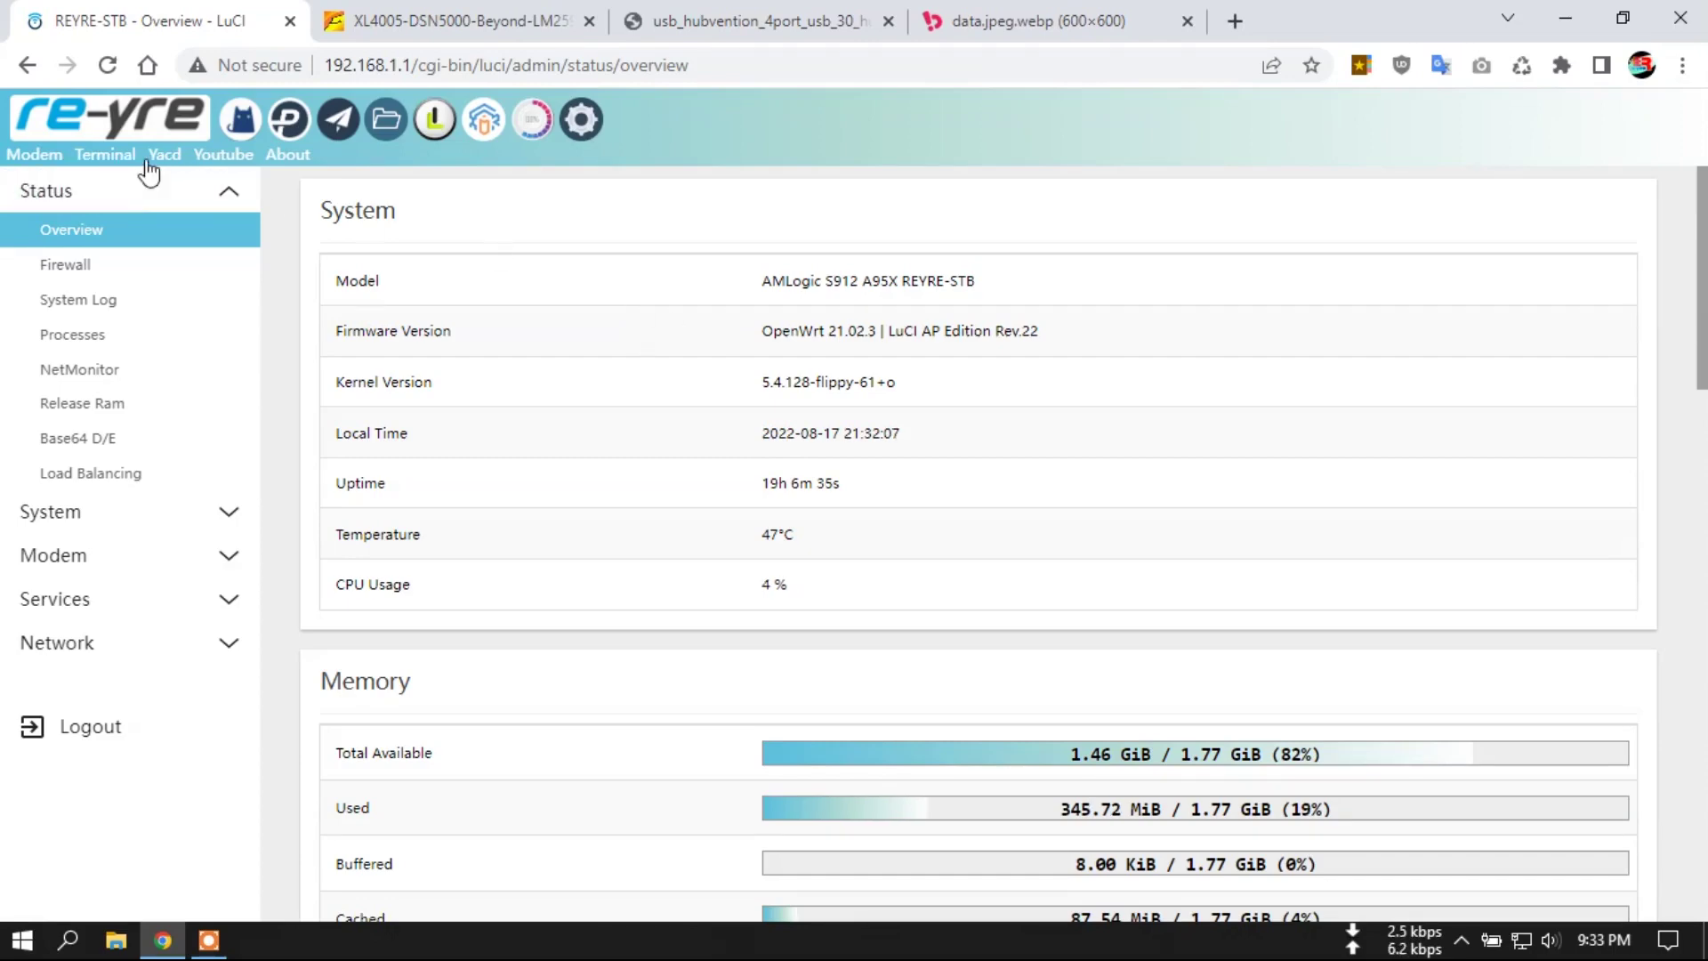
{"action": "left_click", "coordinate": [111, 156]}
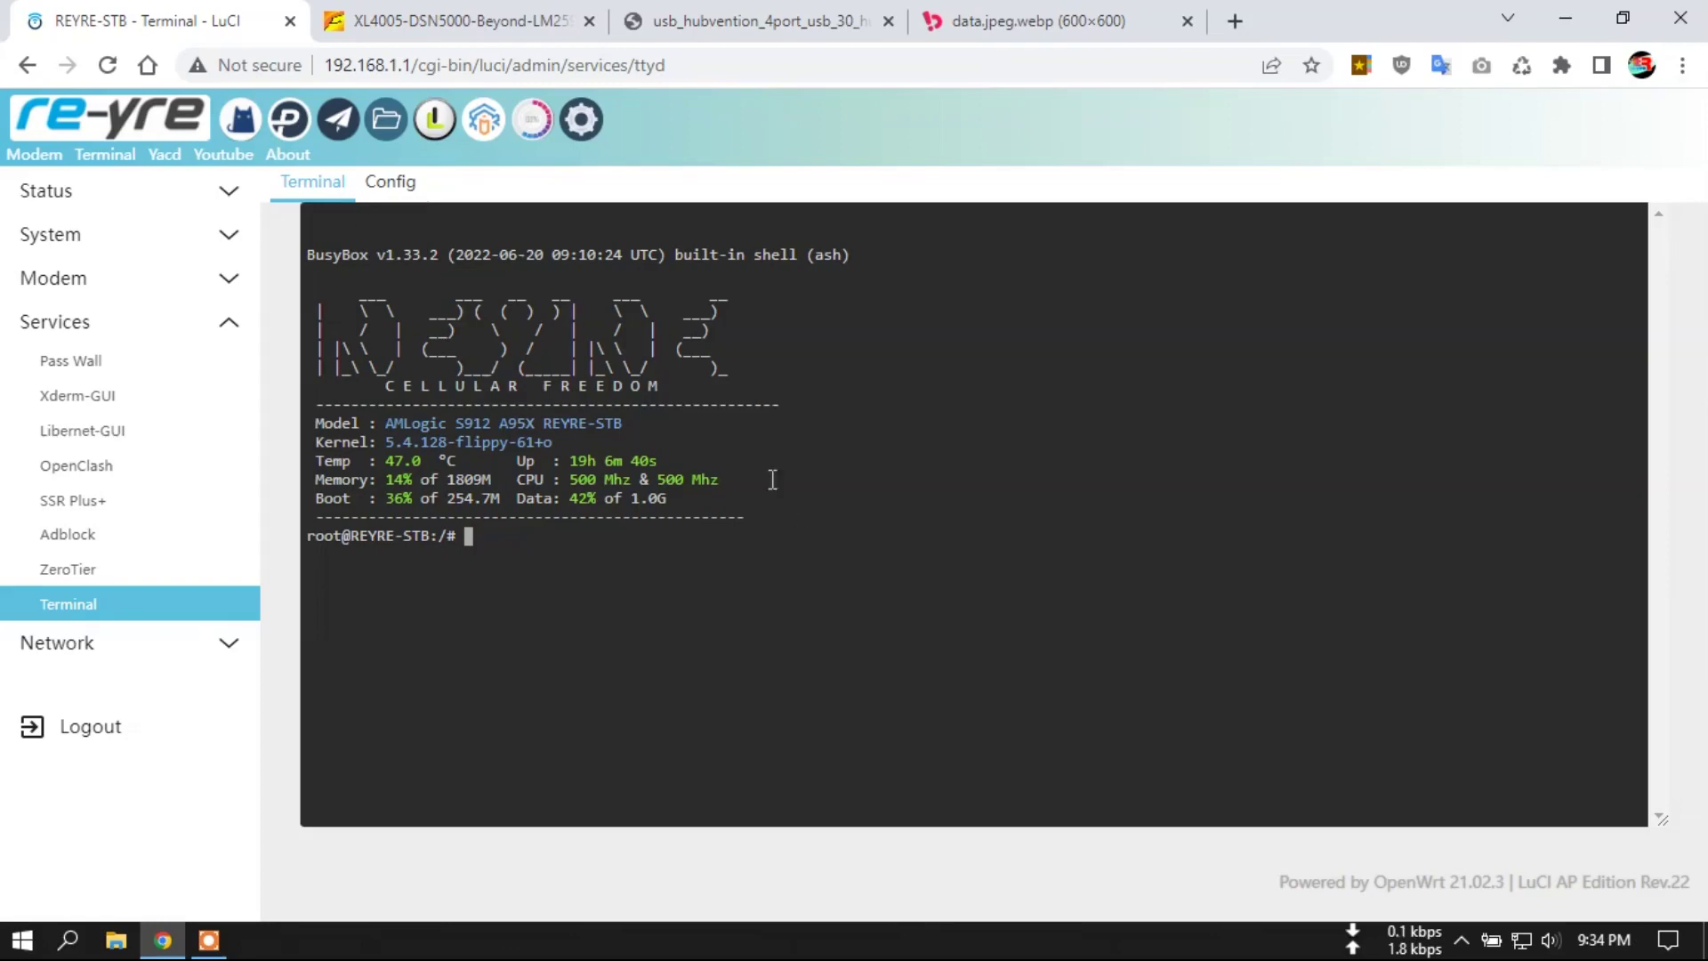
{"action": "left_click", "coordinate": [99, 116]}
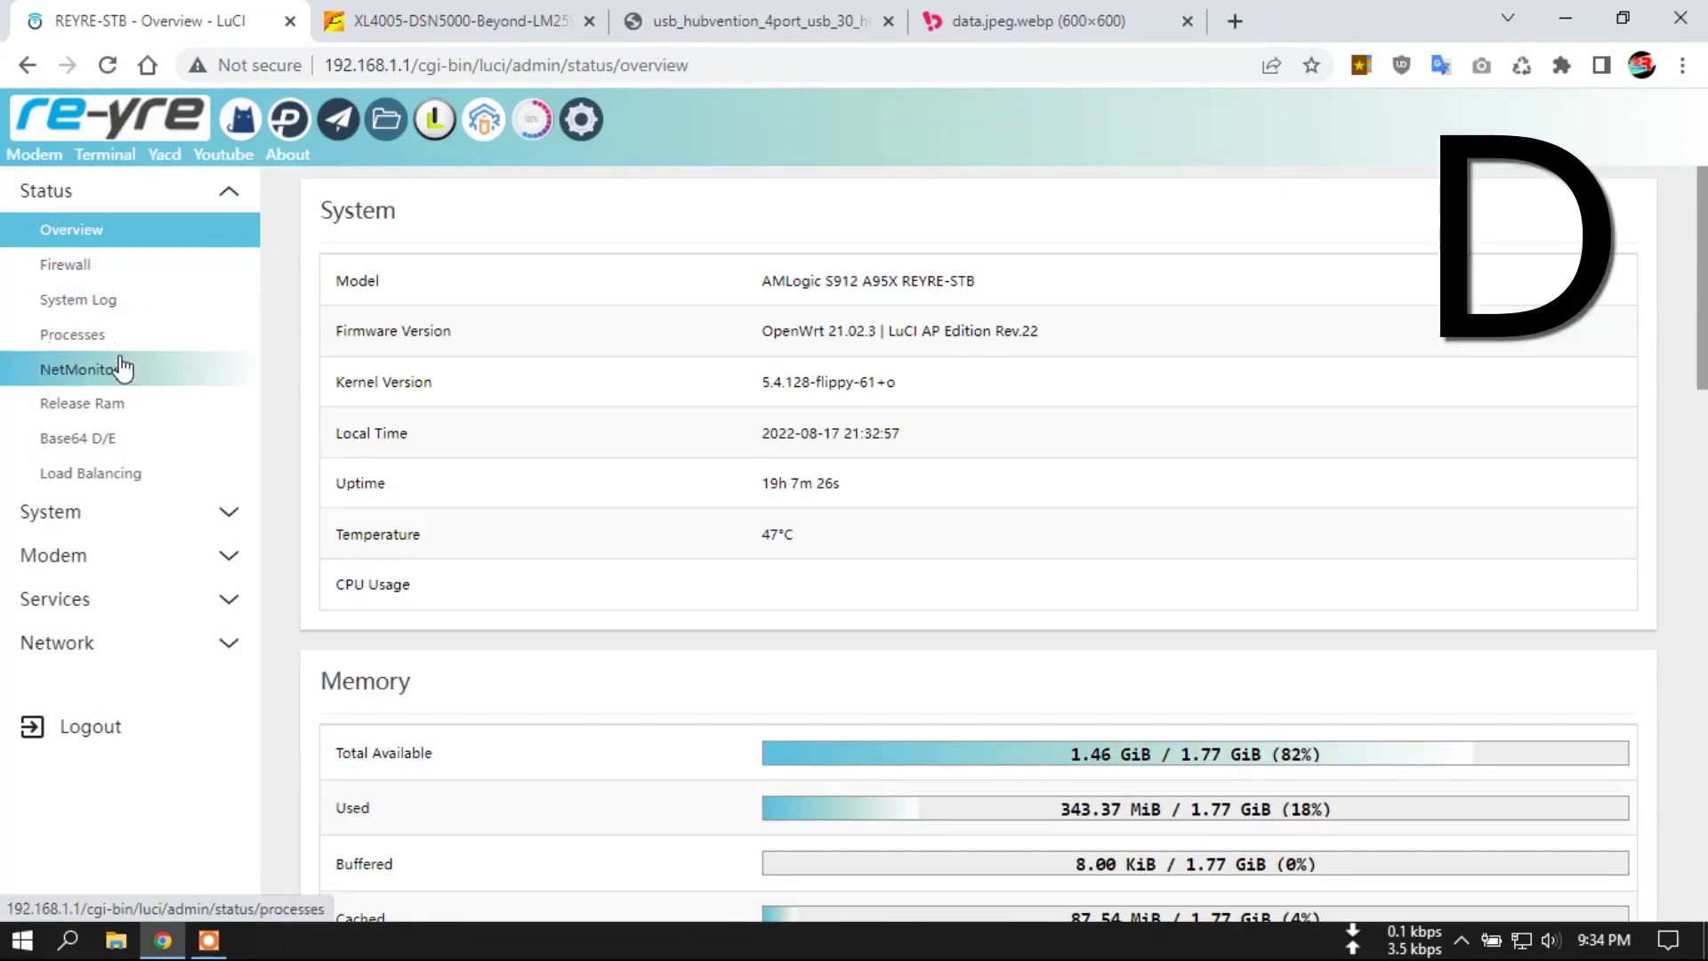
- Open NetMonitor and look over the WAN, LAN, CPU and RAM gauges
{"action": "left_click", "coordinate": [122, 371]}
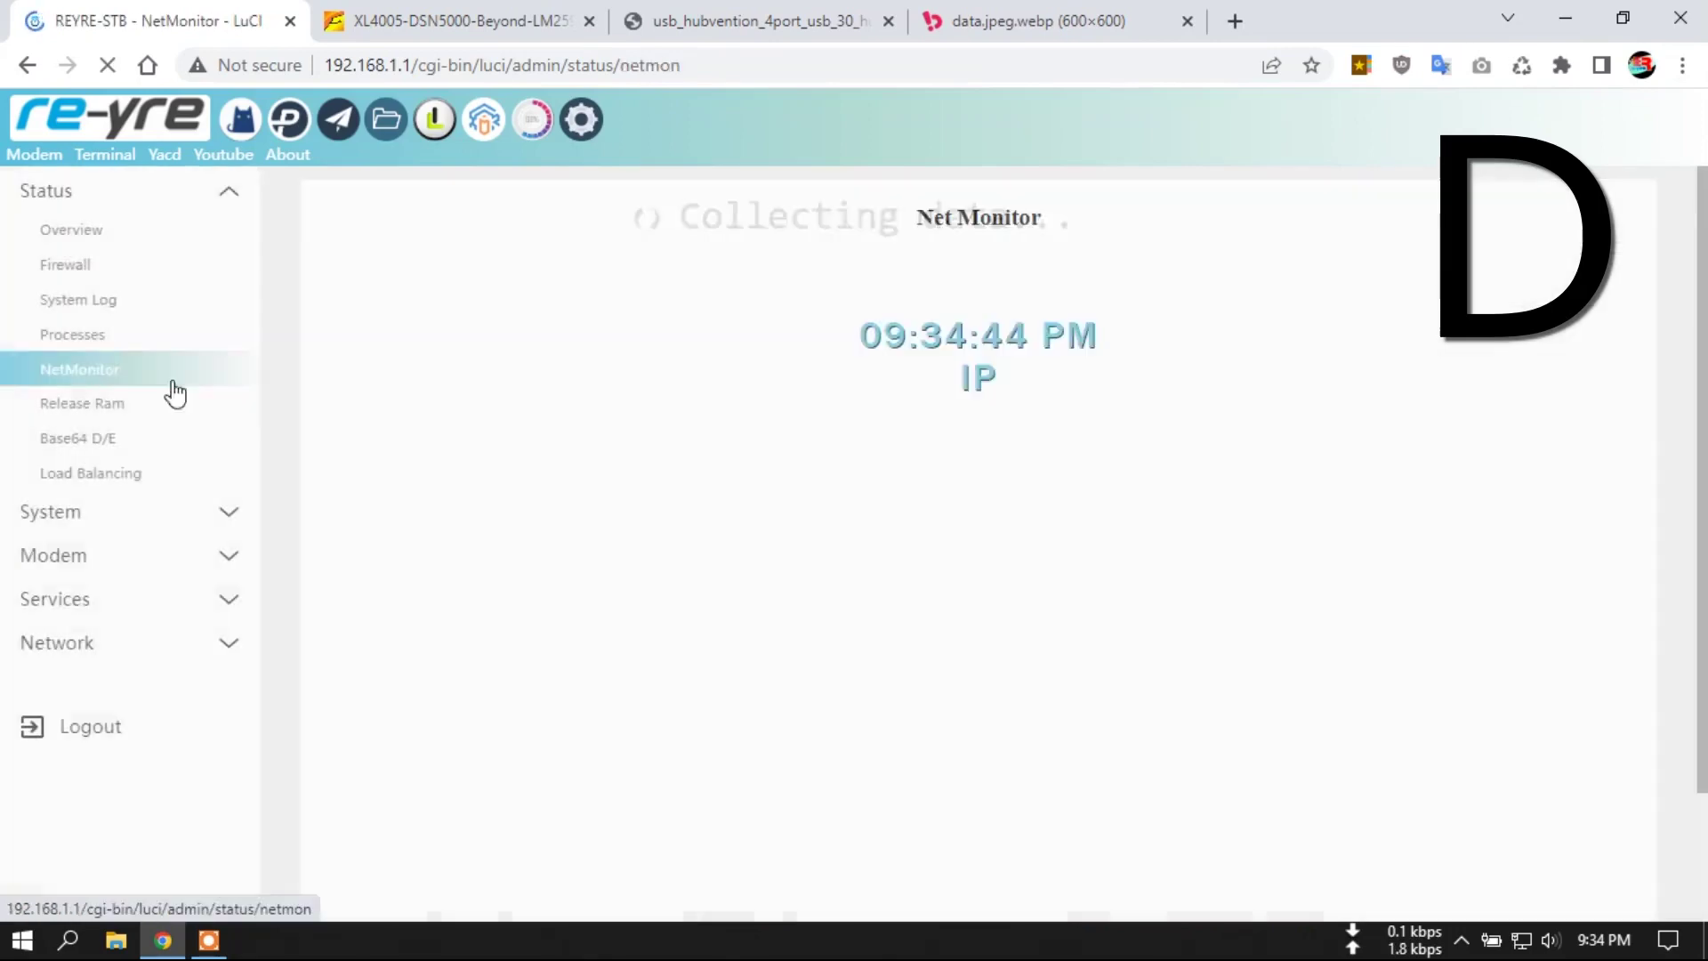
{"action": "scroll", "coordinate": [1174, 739], "scroll_direction": "down", "scroll_amount": 2}
{"action": "scroll", "coordinate": [1148, 749], "scroll_direction": "up", "scroll_amount": 2}
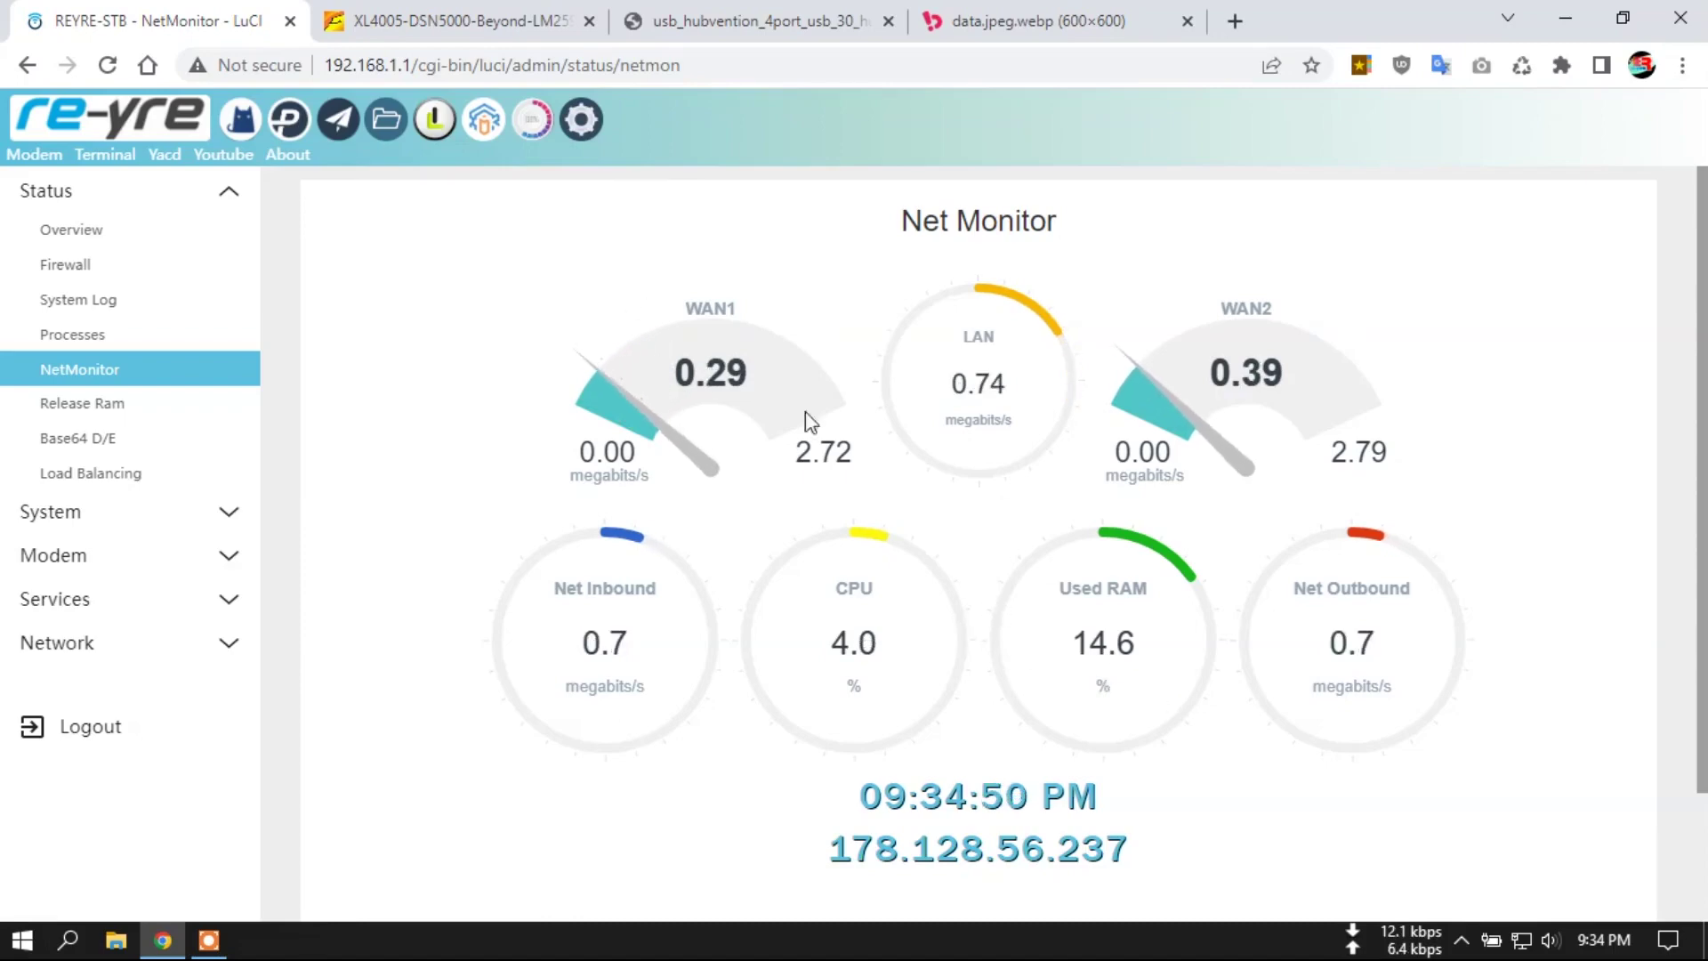
- Open the Base64 decode and encode tool and view its tool types, keeping Base64 Decode selected
{"action": "left_click", "coordinate": [107, 439]}
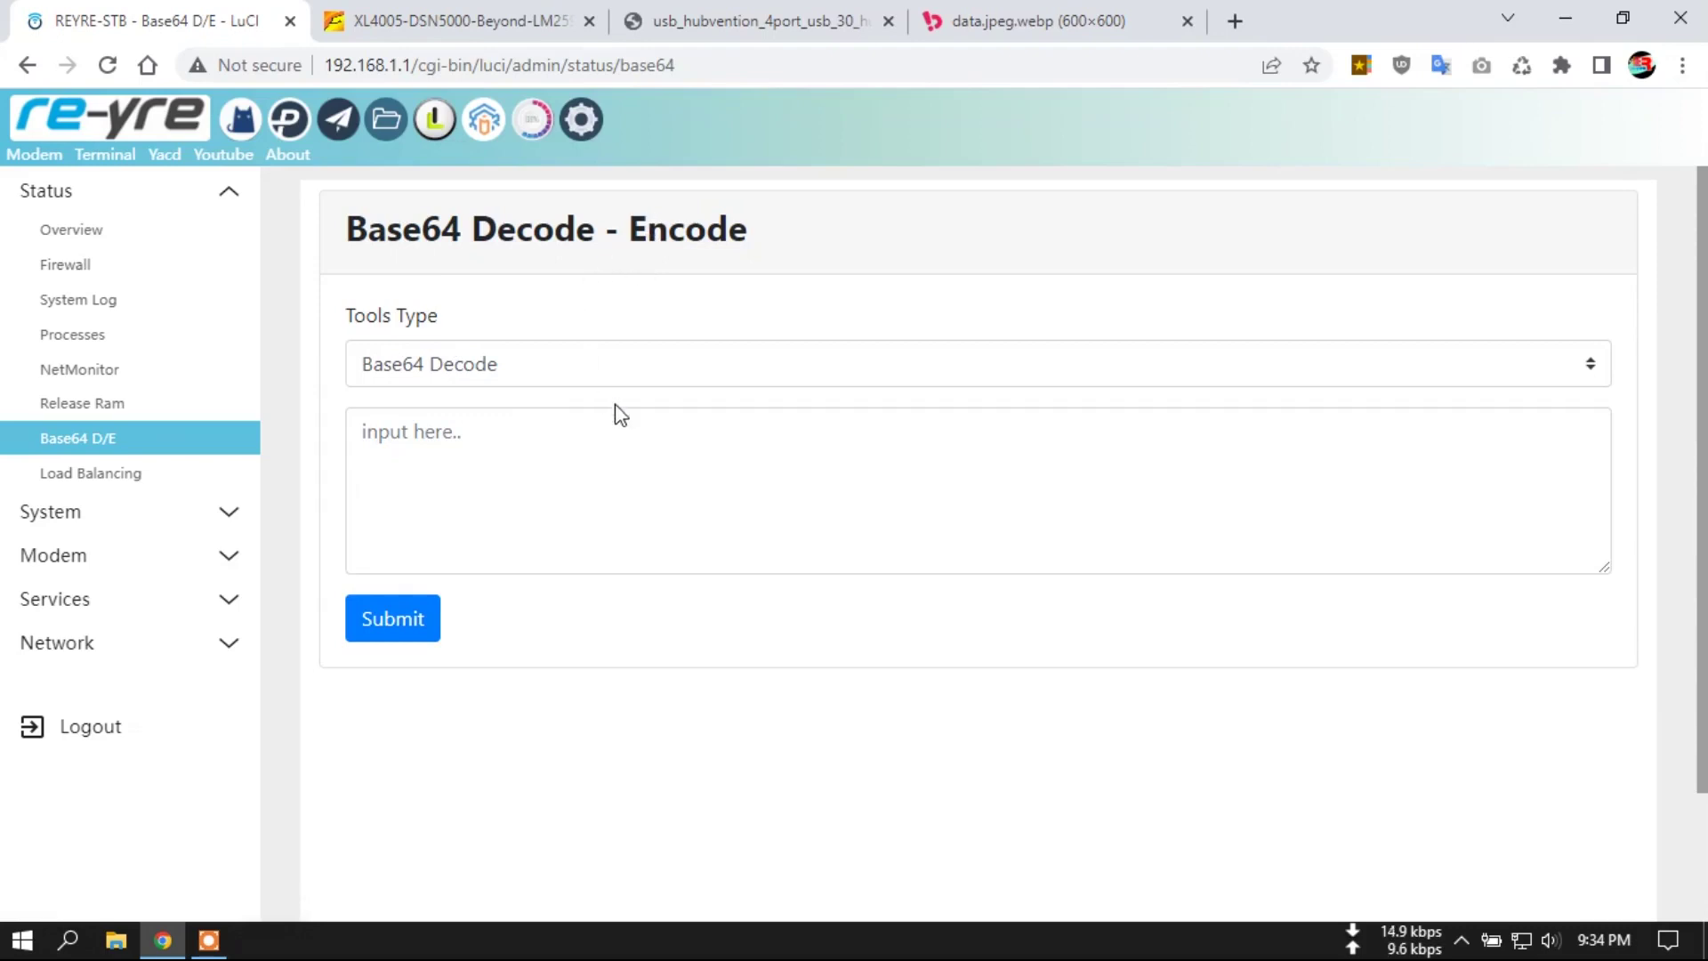
{"action": "left_click", "coordinate": [475, 365]}
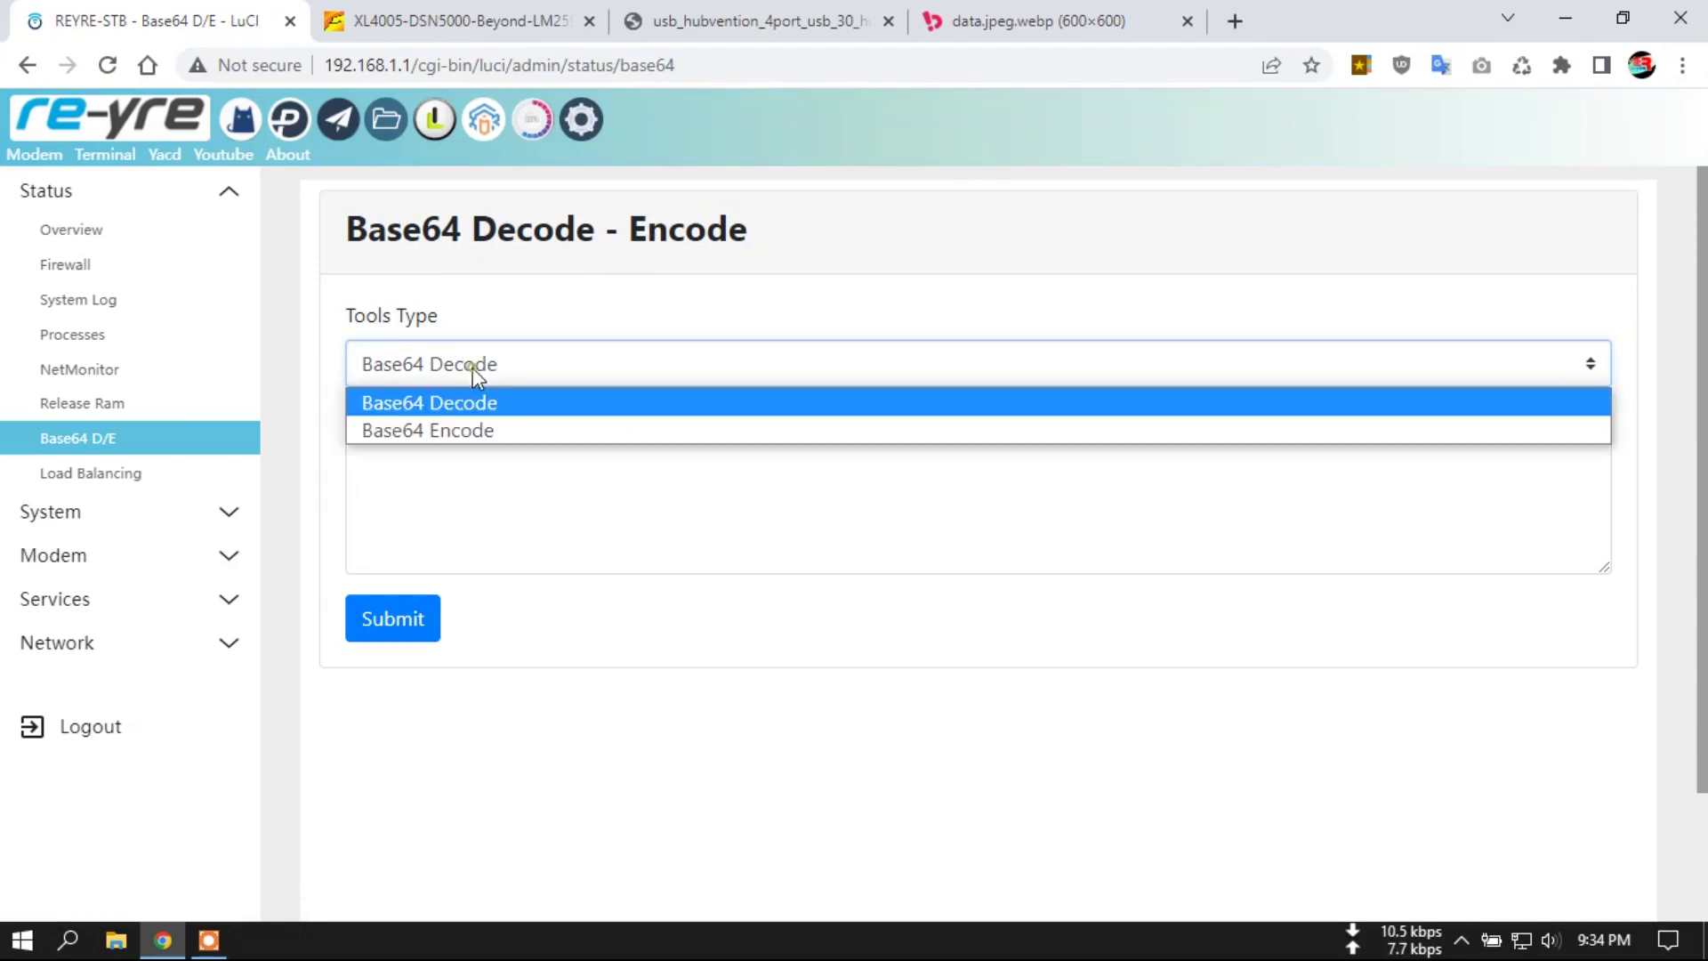
{"action": "left_click", "coordinate": [537, 405]}
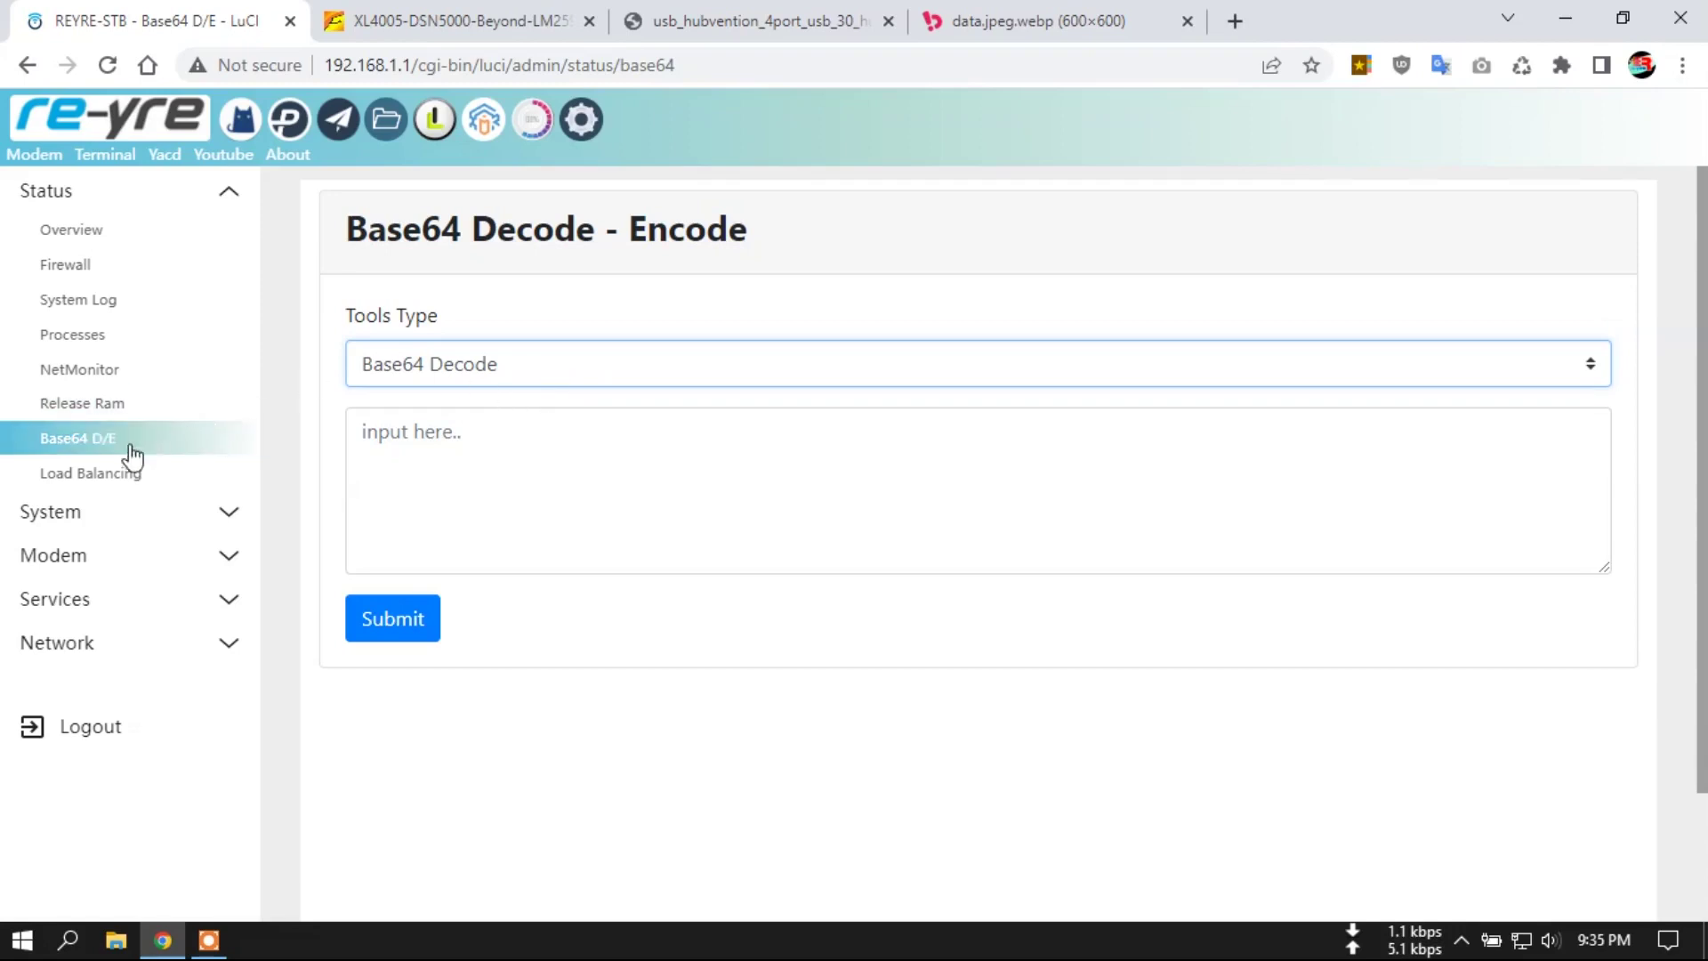
- View the load balancing status of the WAN interfaces and open the load balancing configuration in the network settings
{"action": "left_click", "coordinate": [105, 482]}
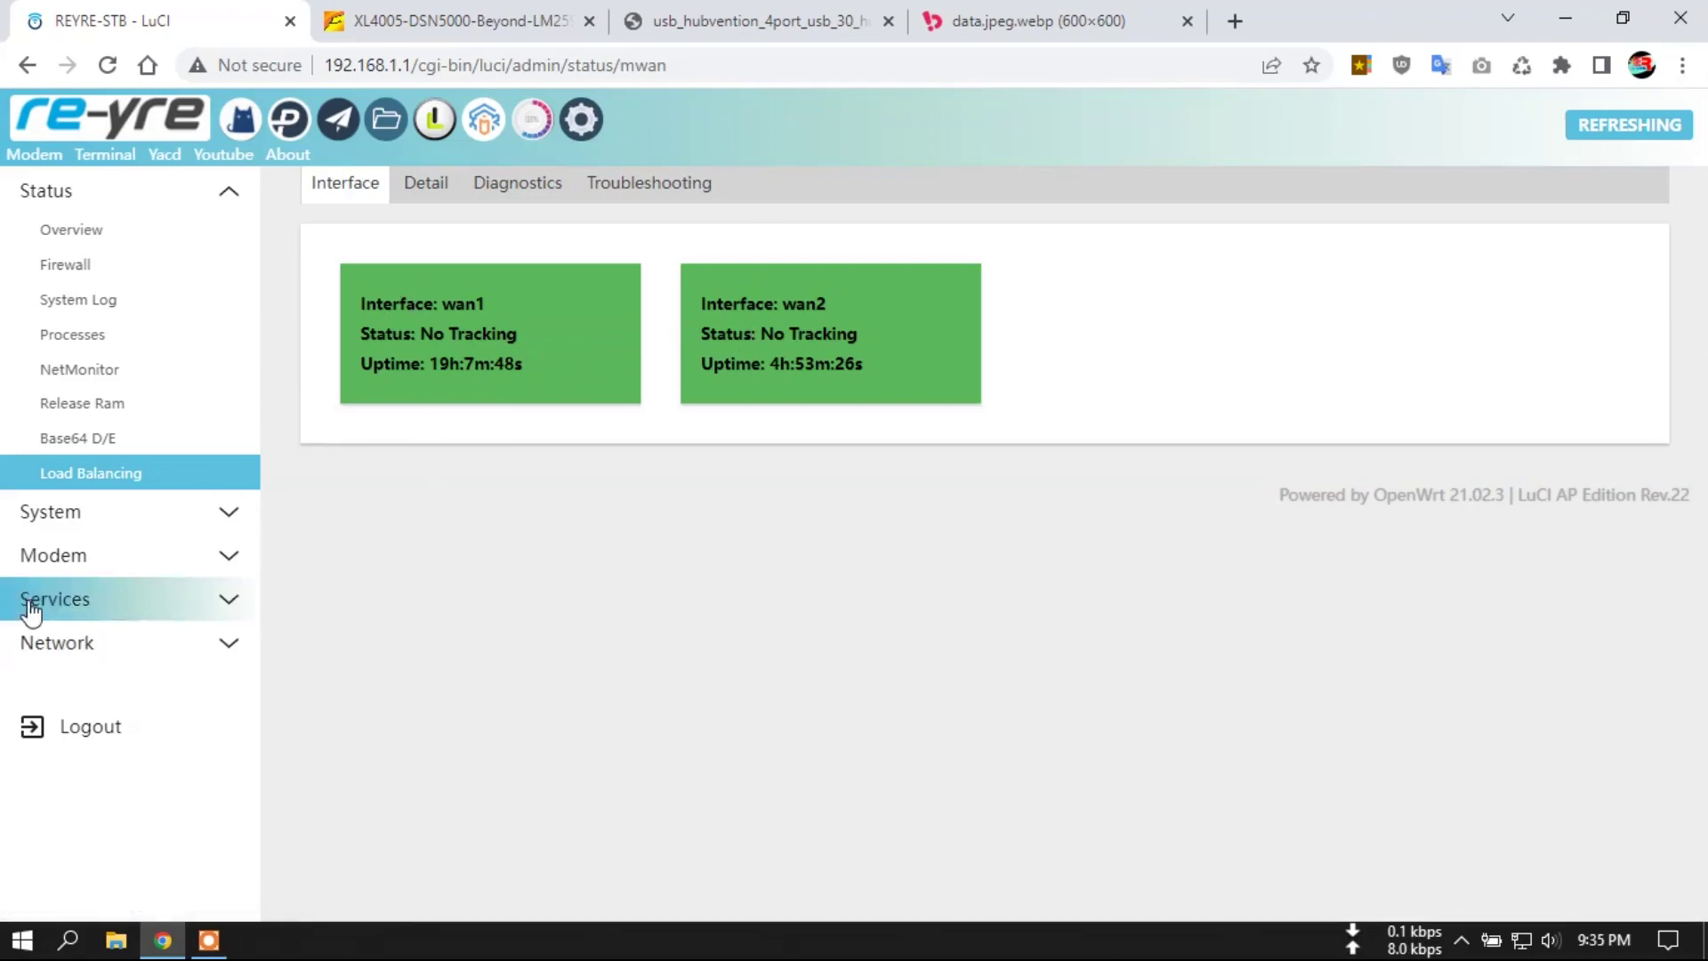
{"action": "left_click", "coordinate": [77, 642]}
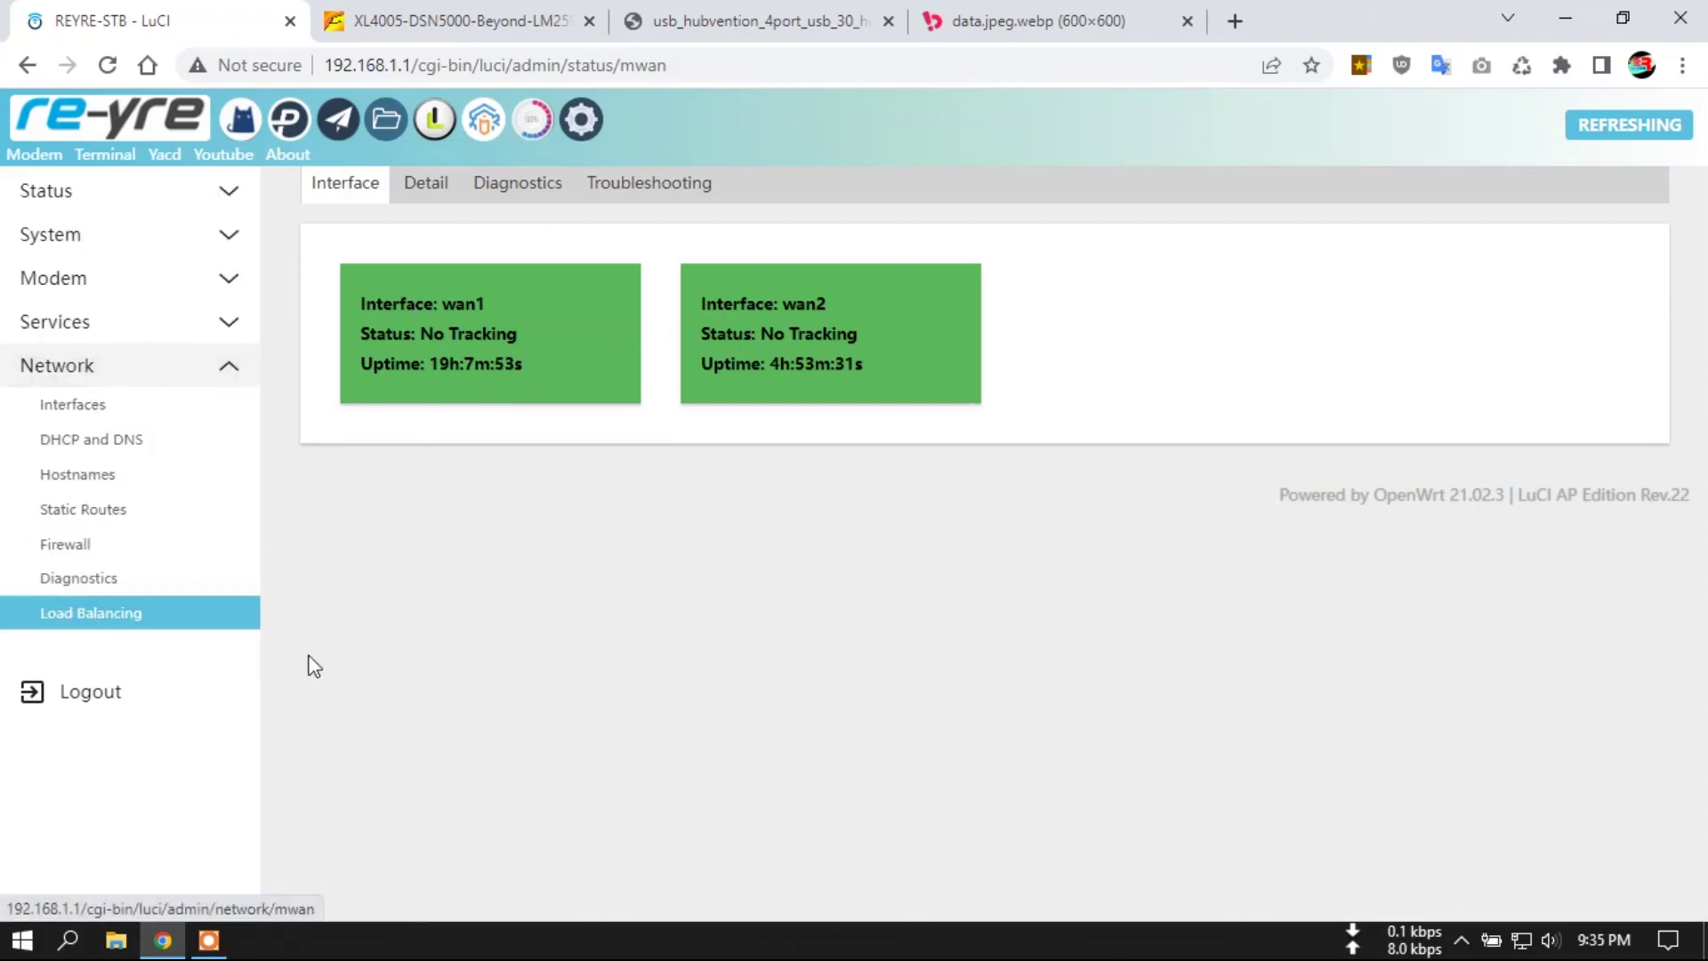
{"action": "left_click", "coordinate": [93, 614]}
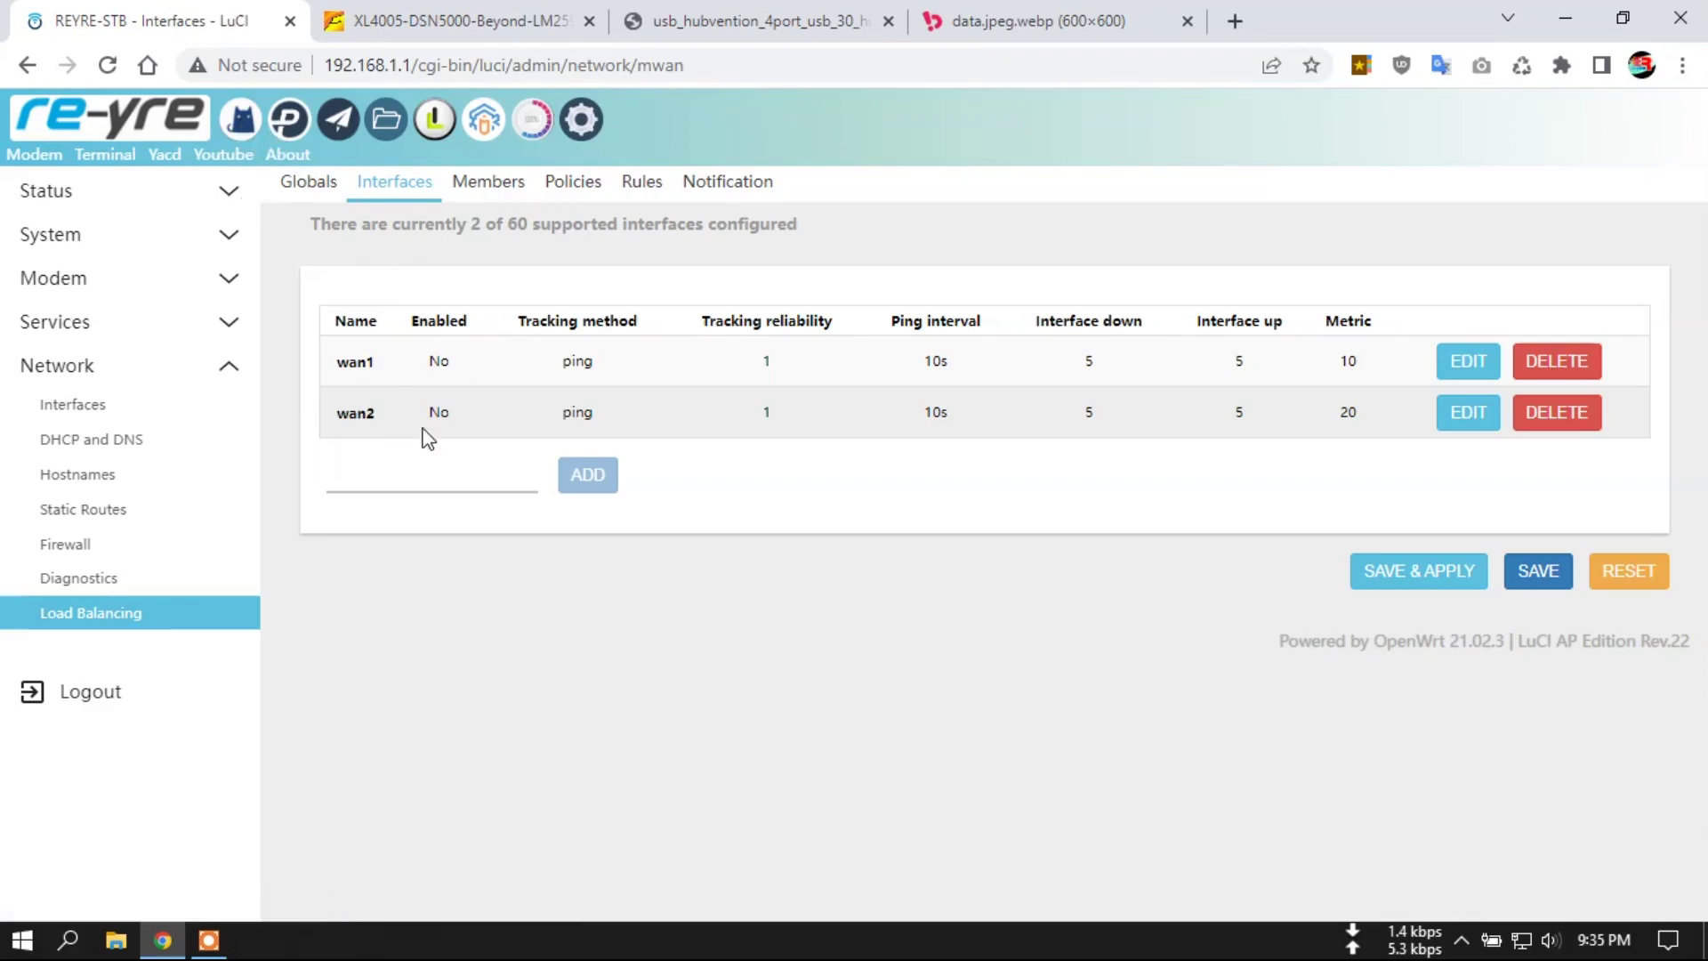
- Open the system File Manager and look through the root directory's folders
{"action": "left_click", "coordinate": [109, 237]}
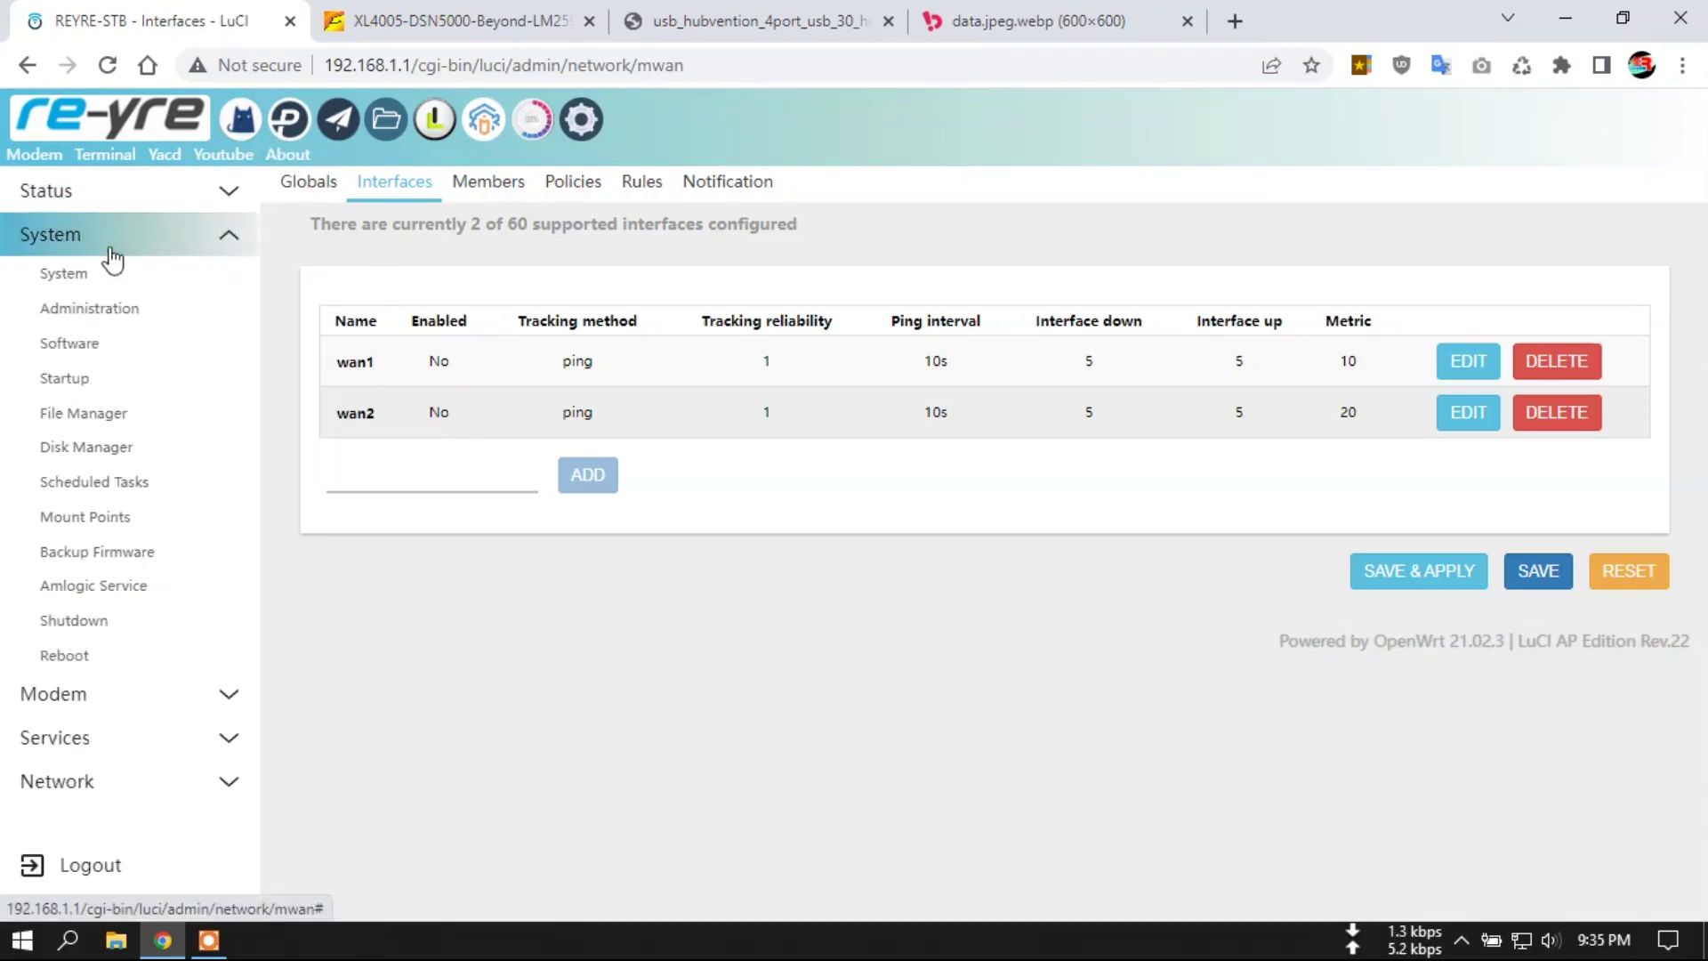
{"action": "left_click", "coordinate": [115, 418]}
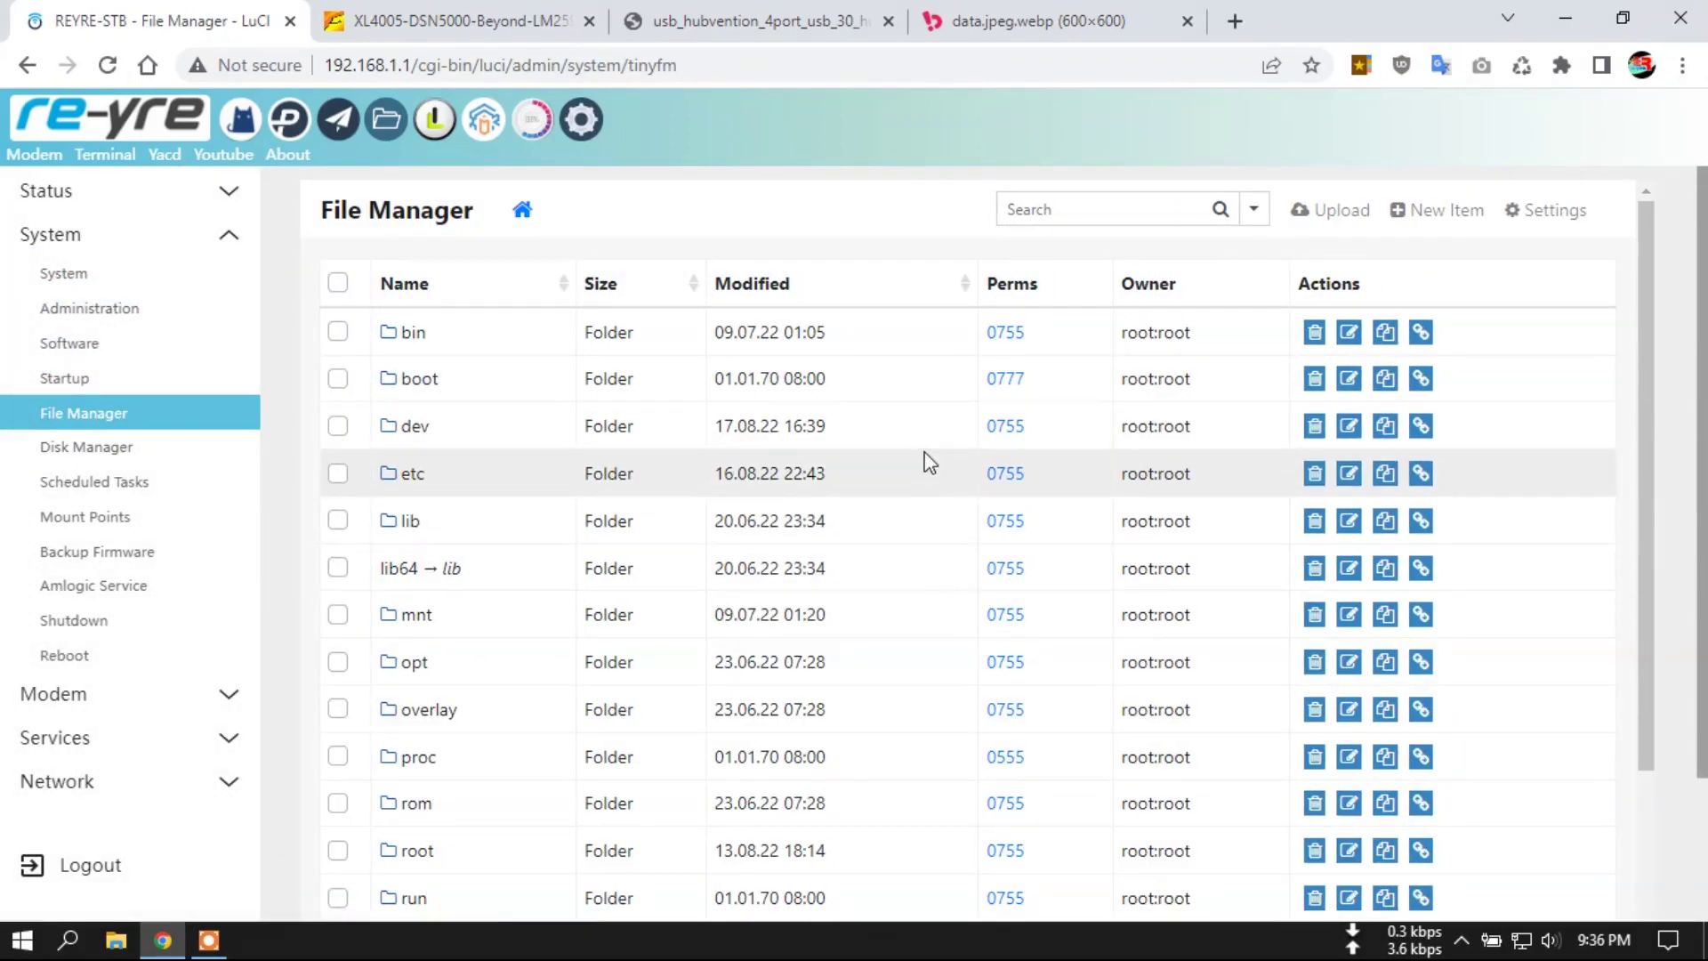
{"action": "scroll", "coordinate": [923, 459], "scroll_direction": "down", "scroll_amount": 3}
{"action": "scroll", "coordinate": [923, 461], "scroll_direction": "up", "scroll_amount": 3}
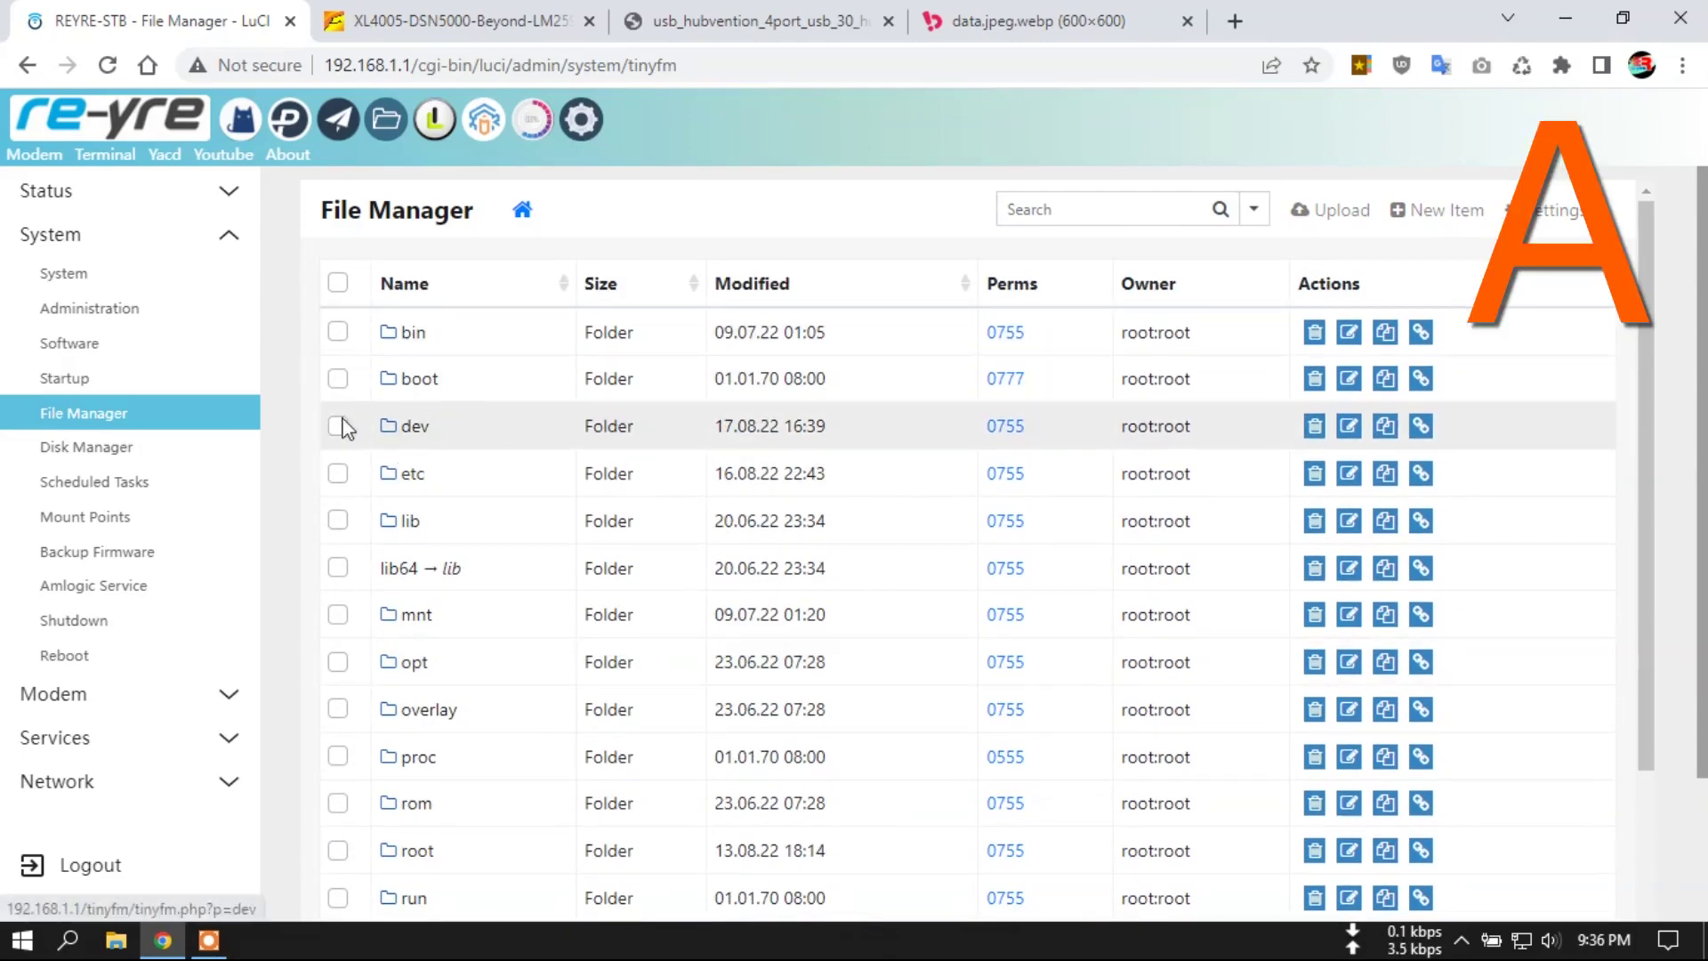
- Open the Disk Manager and examine the disks, Btrfs volume and mount points
{"action": "left_click", "coordinate": [112, 446]}
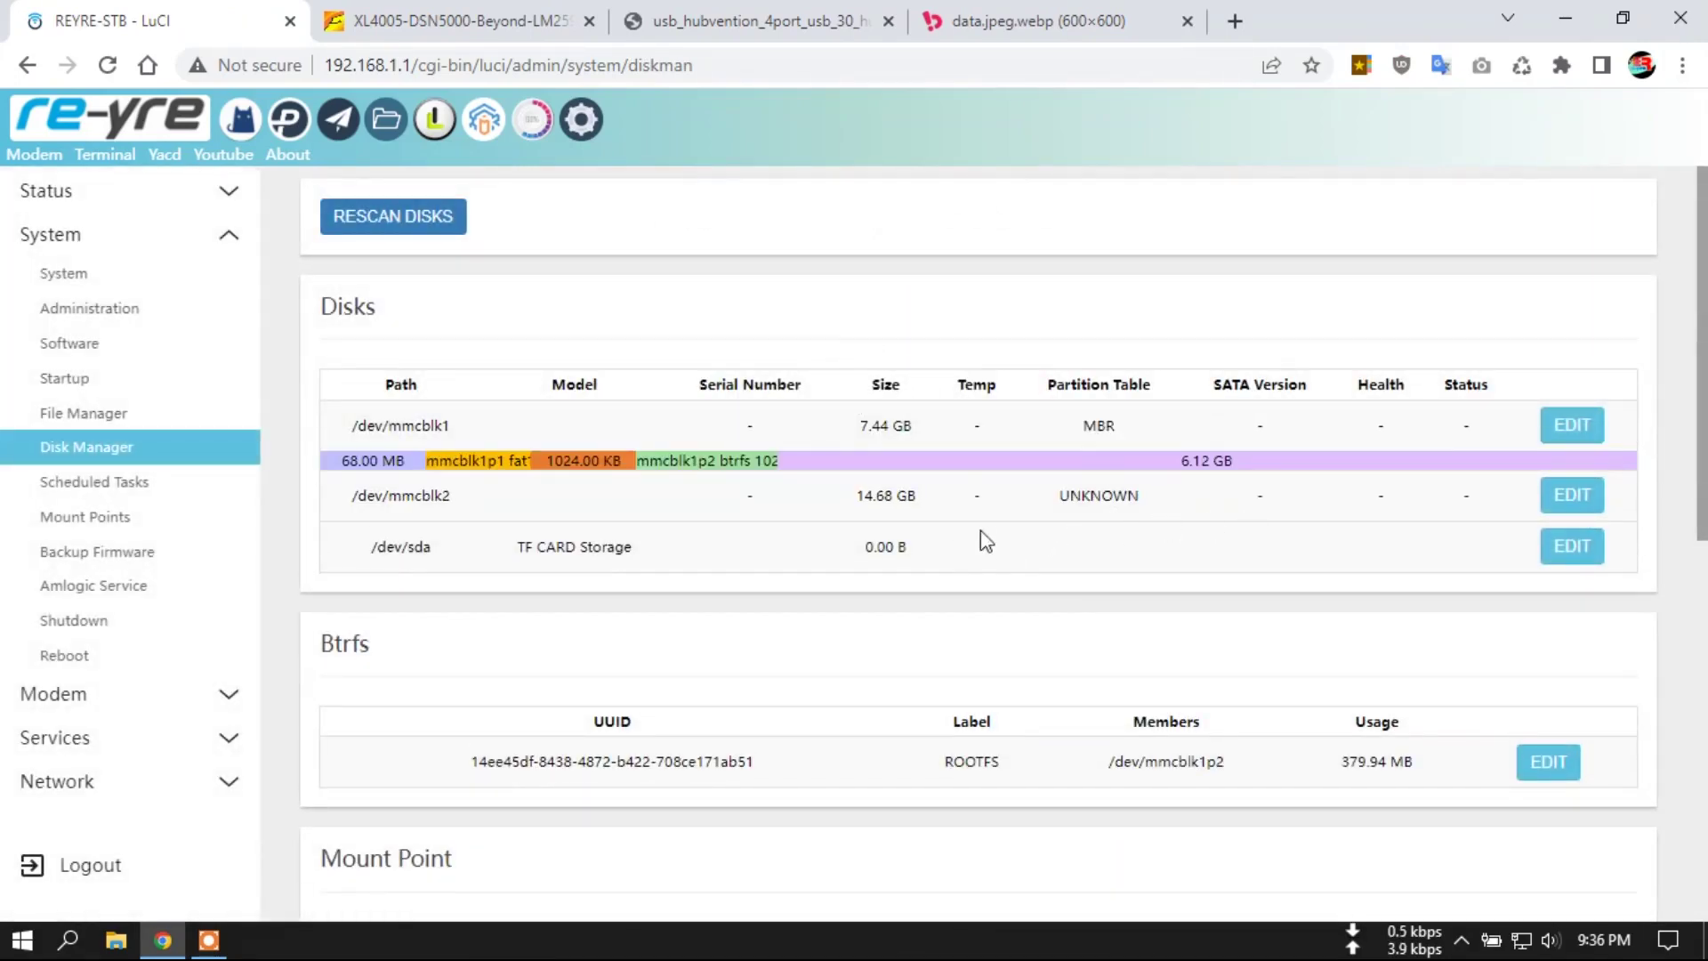
{"action": "scroll", "coordinate": [881, 549], "scroll_direction": "down", "scroll_amount": 3}
{"action": "scroll", "coordinate": [979, 561], "scroll_direction": "up", "scroll_amount": 3}
{"action": "scroll", "coordinate": [1023, 564], "scroll_direction": "down", "scroll_amount": 5}
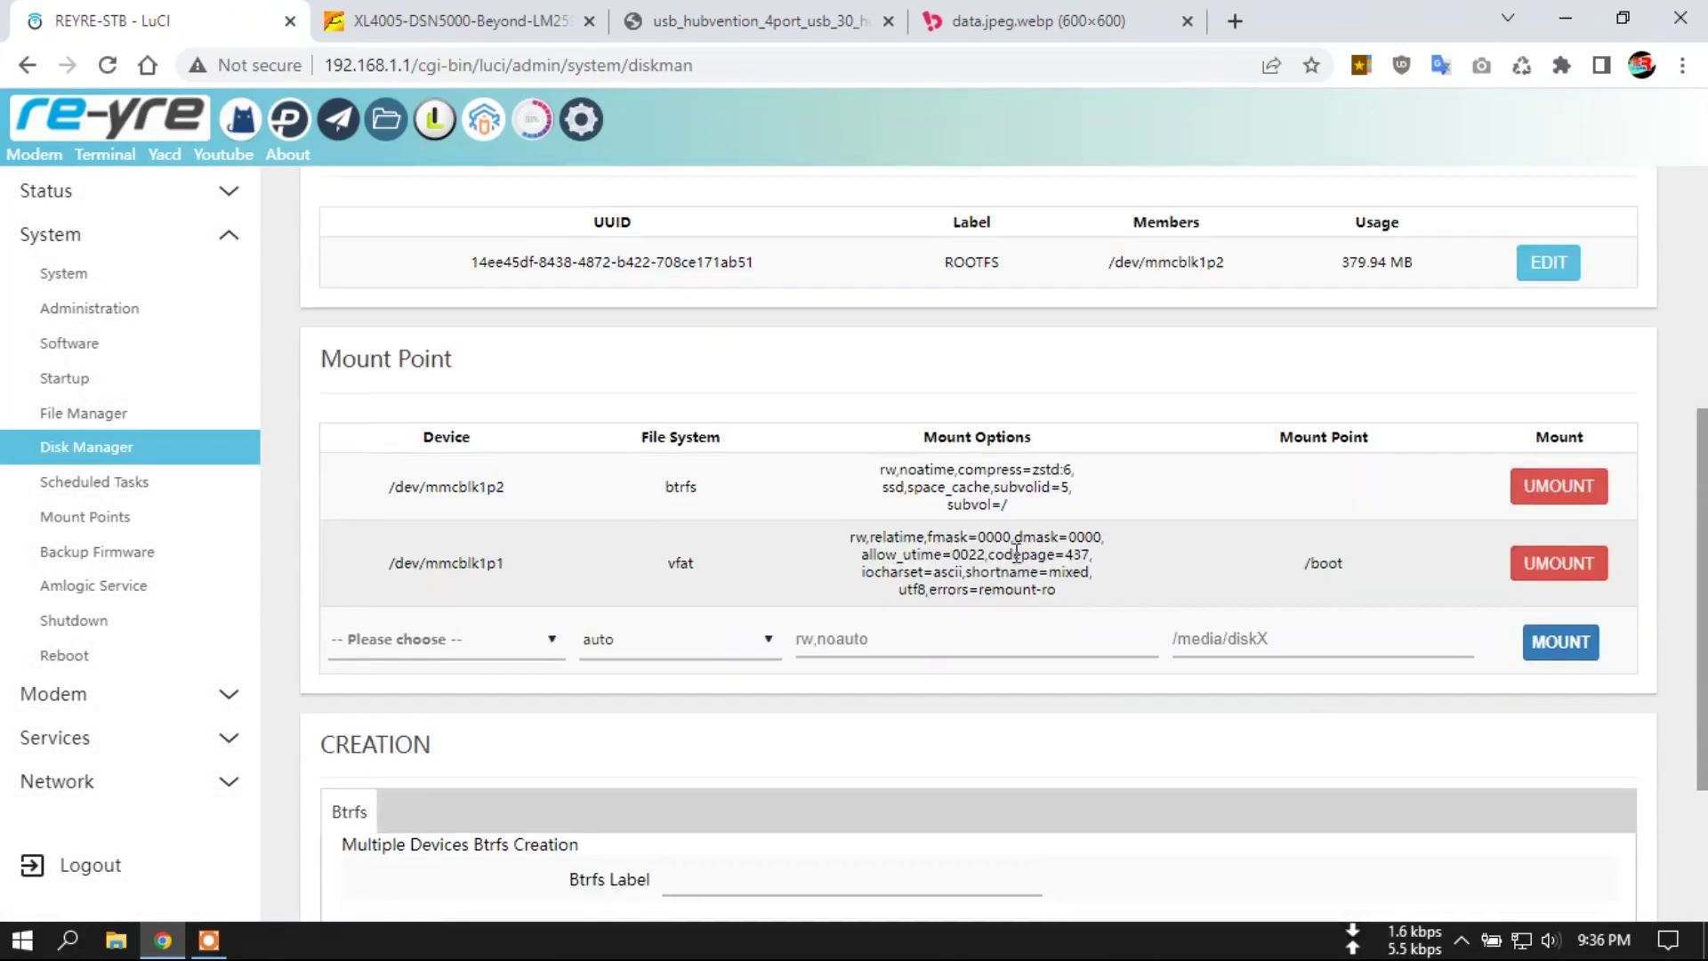
{"action": "scroll", "coordinate": [984, 559], "scroll_direction": "up", "scroll_amount": 4}
{"action": "scroll", "coordinate": [983, 559], "scroll_direction": "up", "scroll_amount": 1}
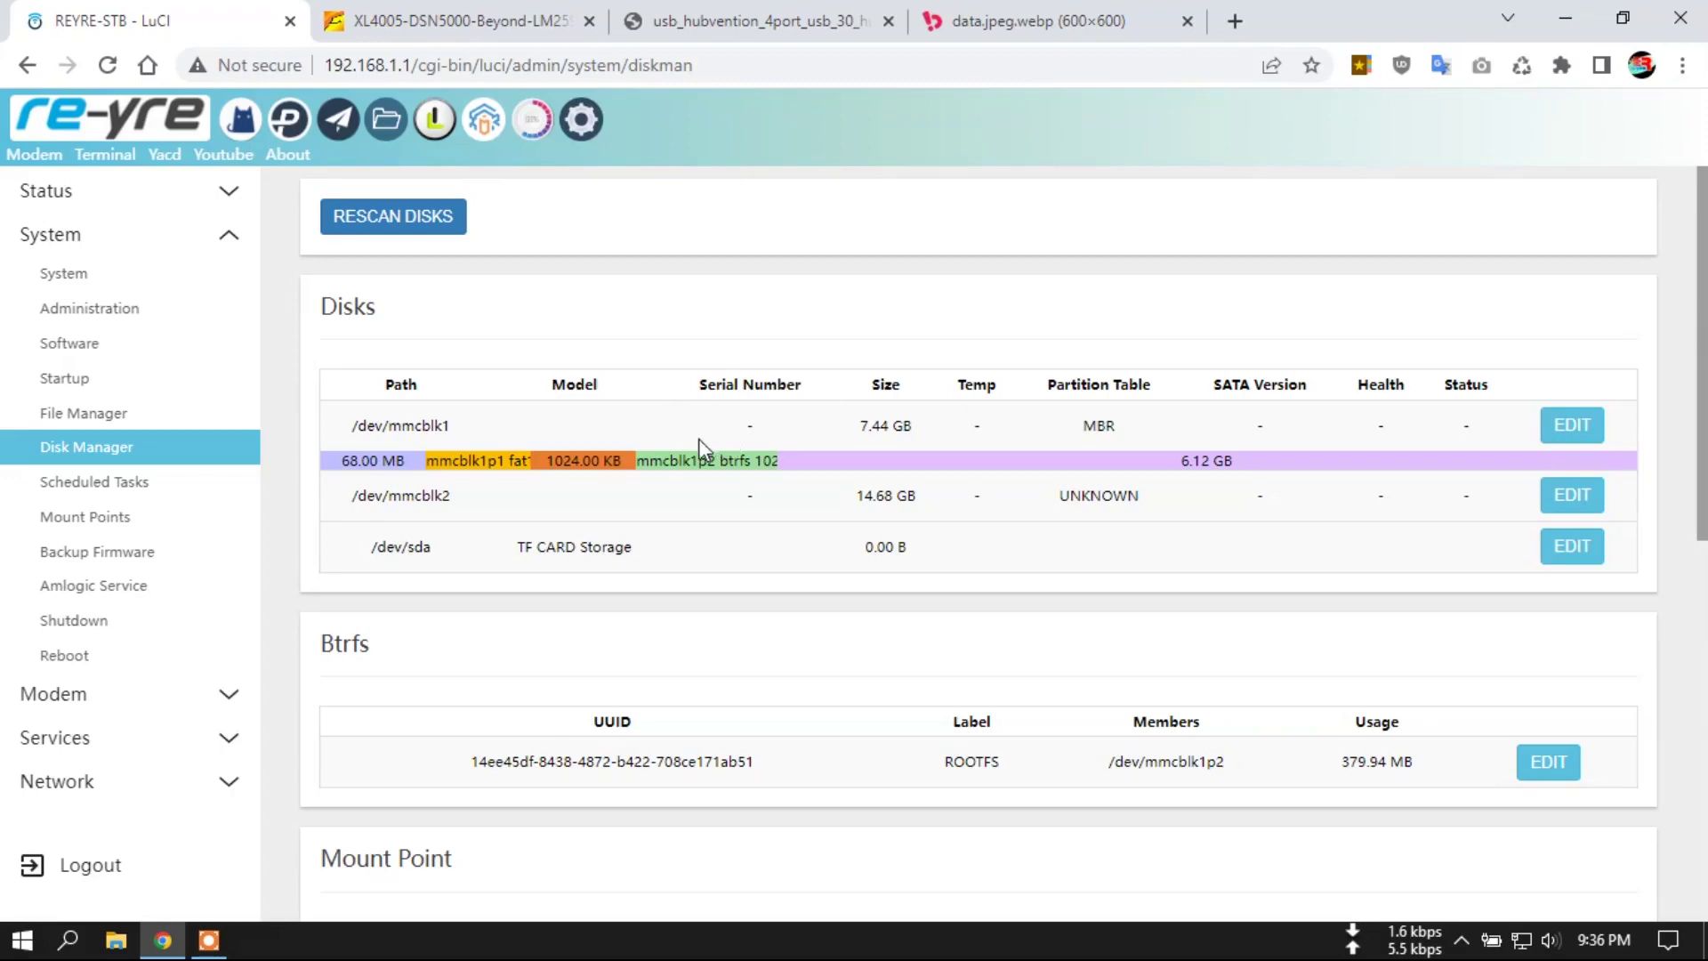
- Look through the device models offered for installing OpenWrt in the Amlogic Service, and view its online download update options
{"action": "left_click", "coordinate": [95, 588]}
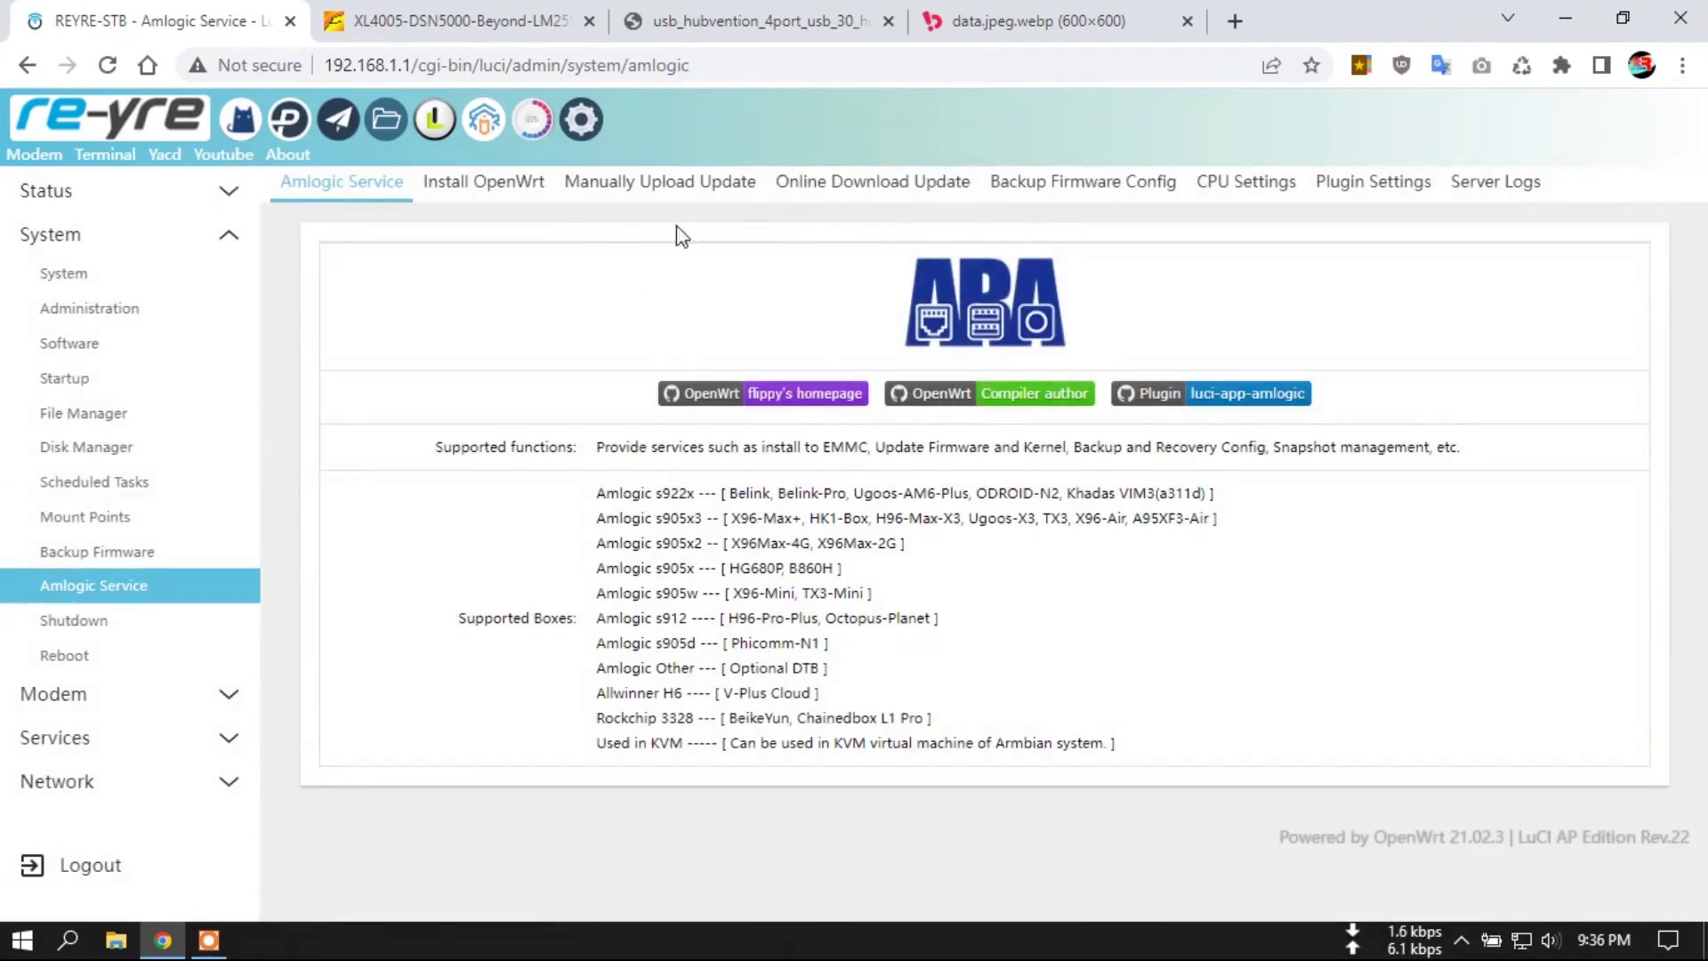
{"action": "left_click", "coordinate": [503, 198]}
{"action": "left_click", "coordinate": [1016, 273]}
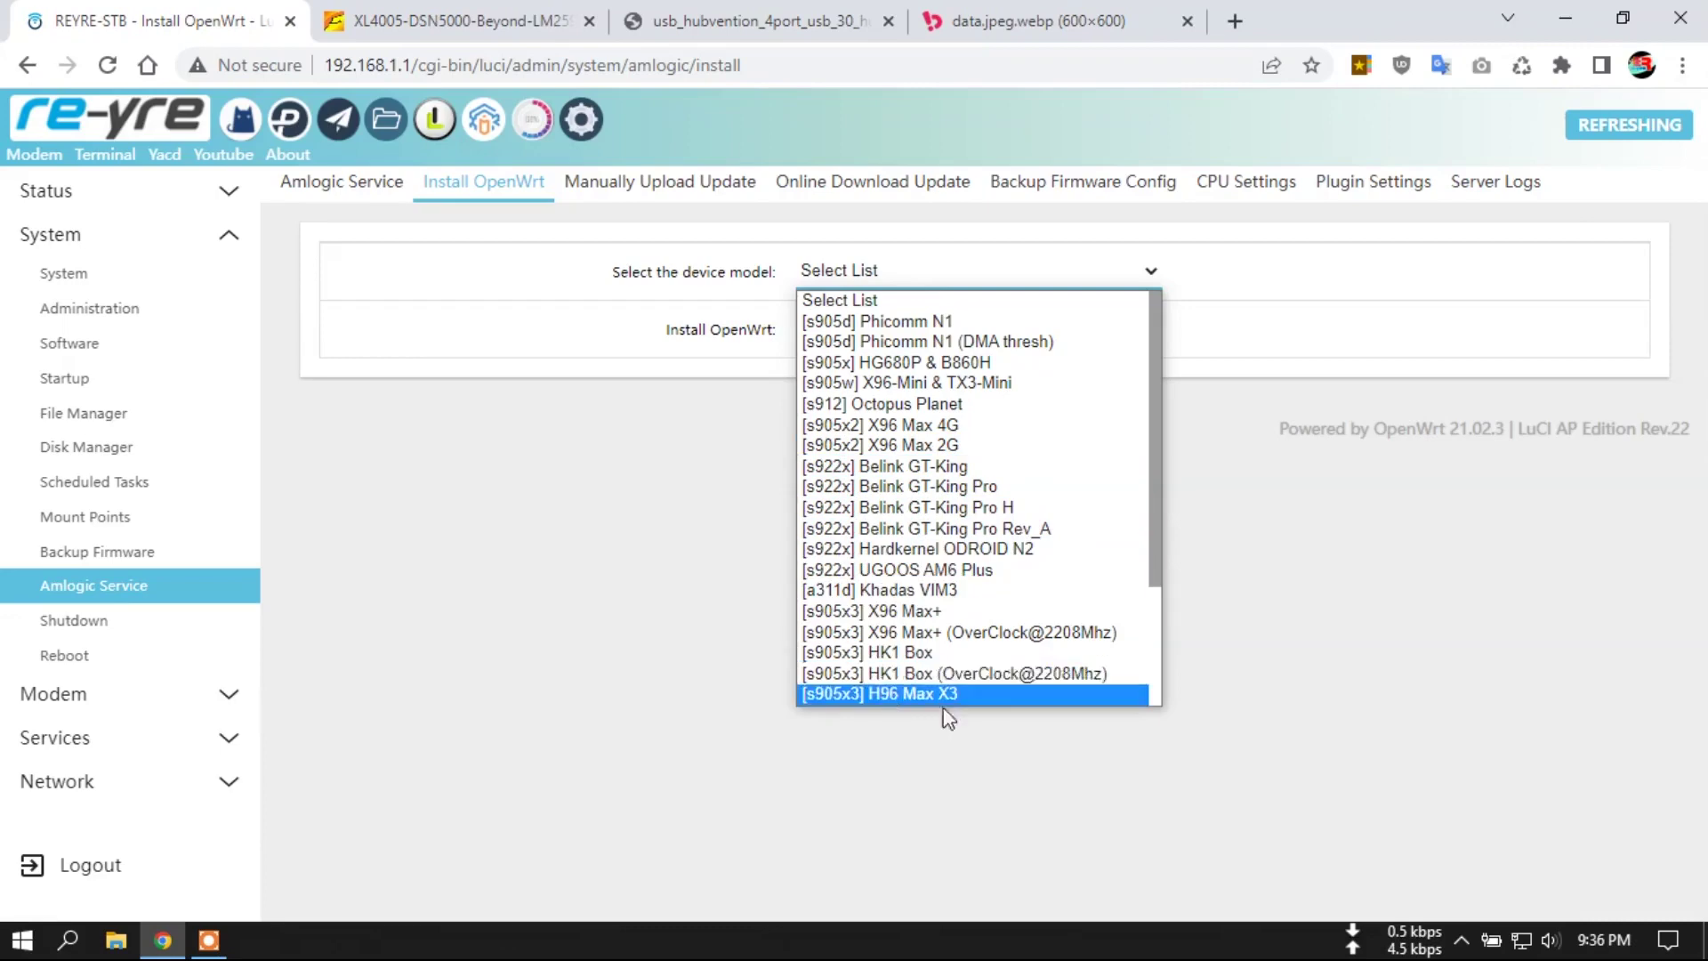
{"action": "scroll", "coordinate": [884, 690], "scroll_direction": "down", "scroll_amount": 1}
{"action": "scroll", "coordinate": [990, 384], "scroll_direction": "down", "scroll_amount": 3}
{"action": "scroll", "coordinate": [1067, 605], "scroll_direction": "up", "scroll_amount": 3}
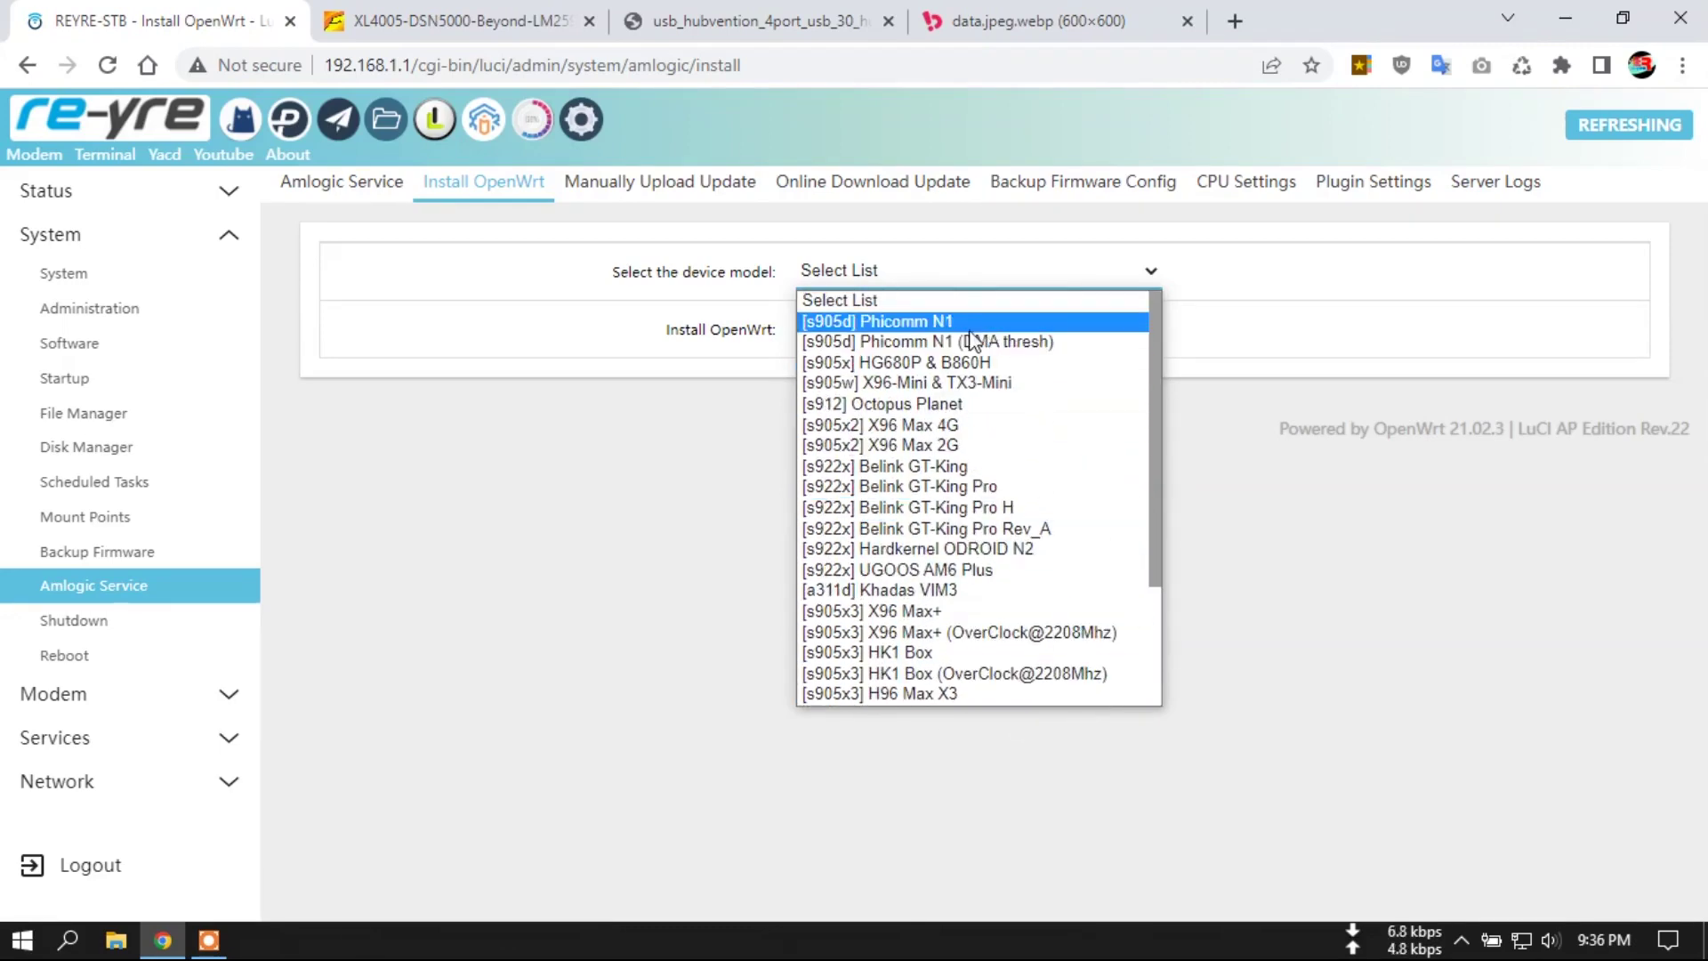
{"action": "scroll", "coordinate": [1028, 669], "scroll_direction": "down", "scroll_amount": 3}
{"action": "scroll", "coordinate": [1028, 669], "scroll_direction": "up", "scroll_amount": 3}
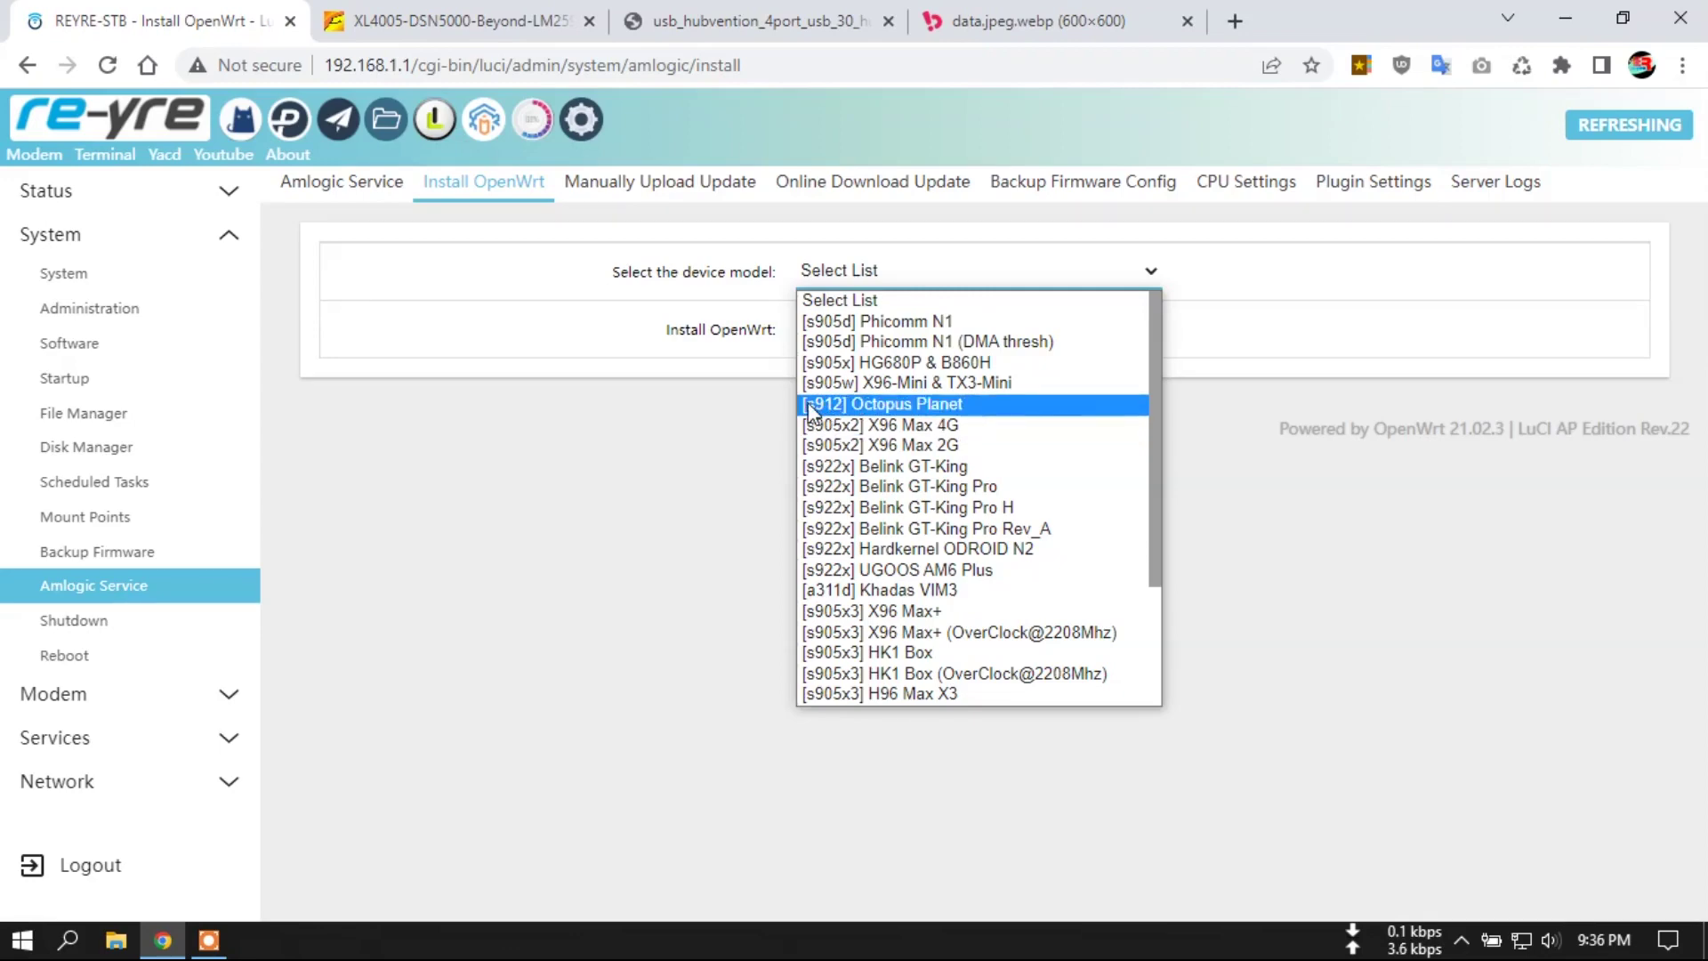
{"action": "scroll", "coordinate": [823, 436], "scroll_direction": "down", "scroll_amount": 3}
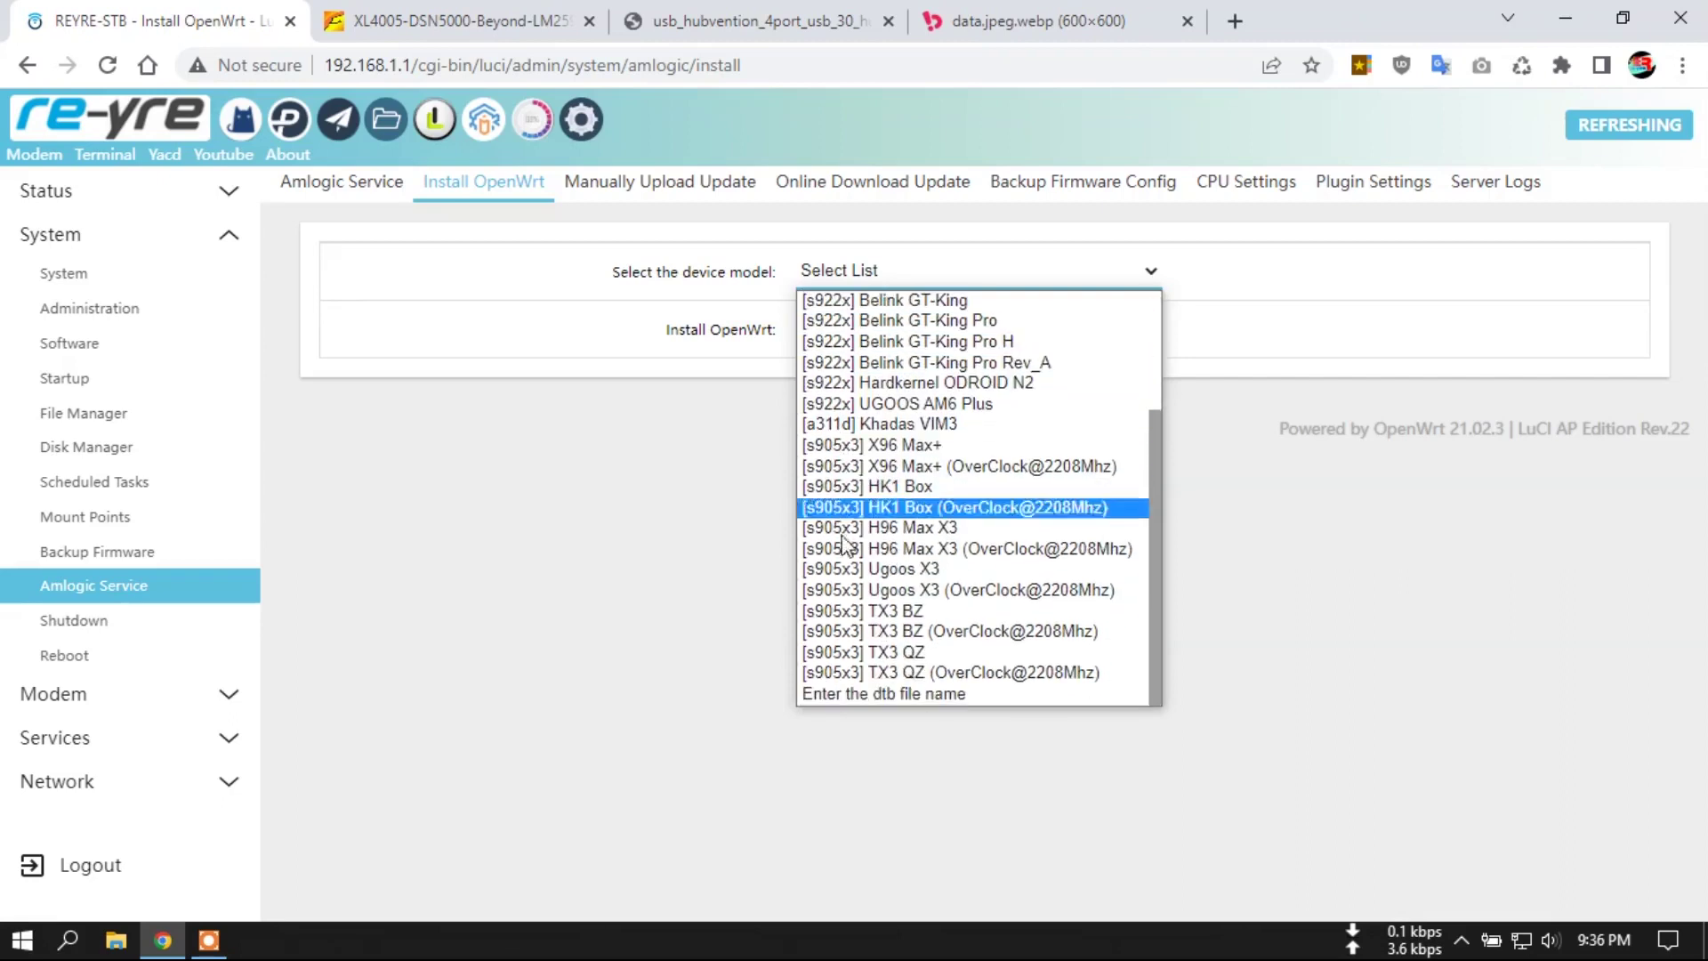
{"action": "scroll", "coordinate": [881, 401], "scroll_direction": "up", "scroll_amount": 3}
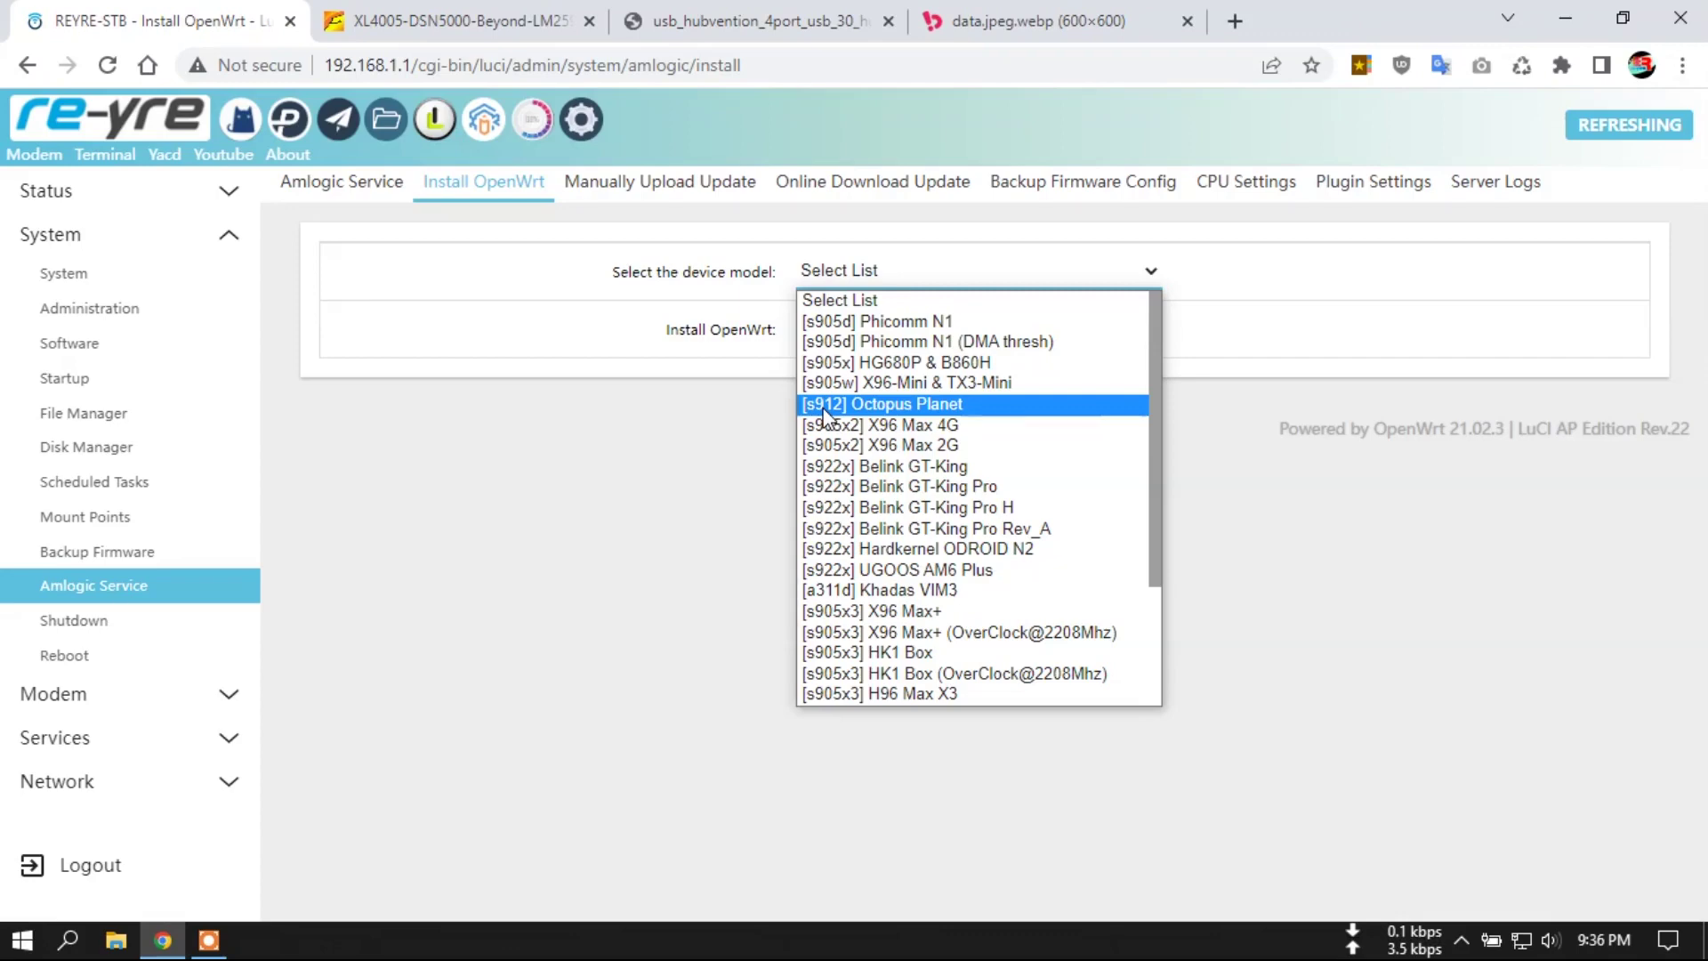
{"action": "left_click", "coordinate": [719, 400]}
{"action": "left_click", "coordinate": [891, 191]}
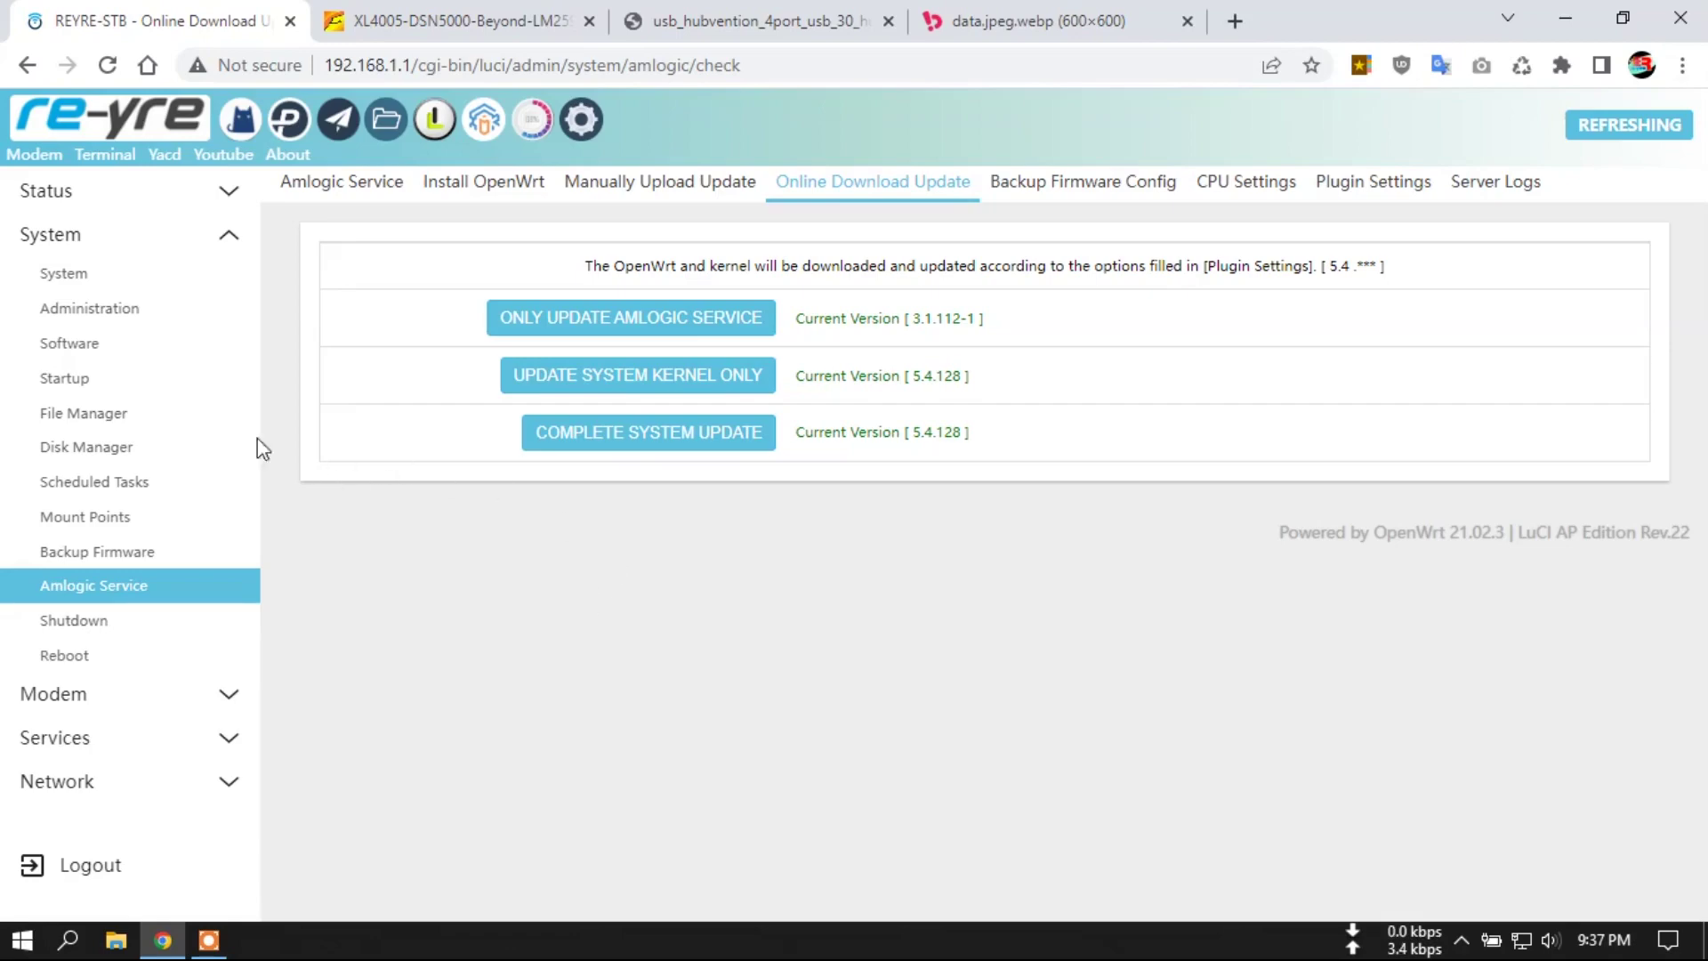
- Open the modem's AT command page and send the predefined CA Info command to the modem
{"action": "left_click", "coordinate": [133, 694]}
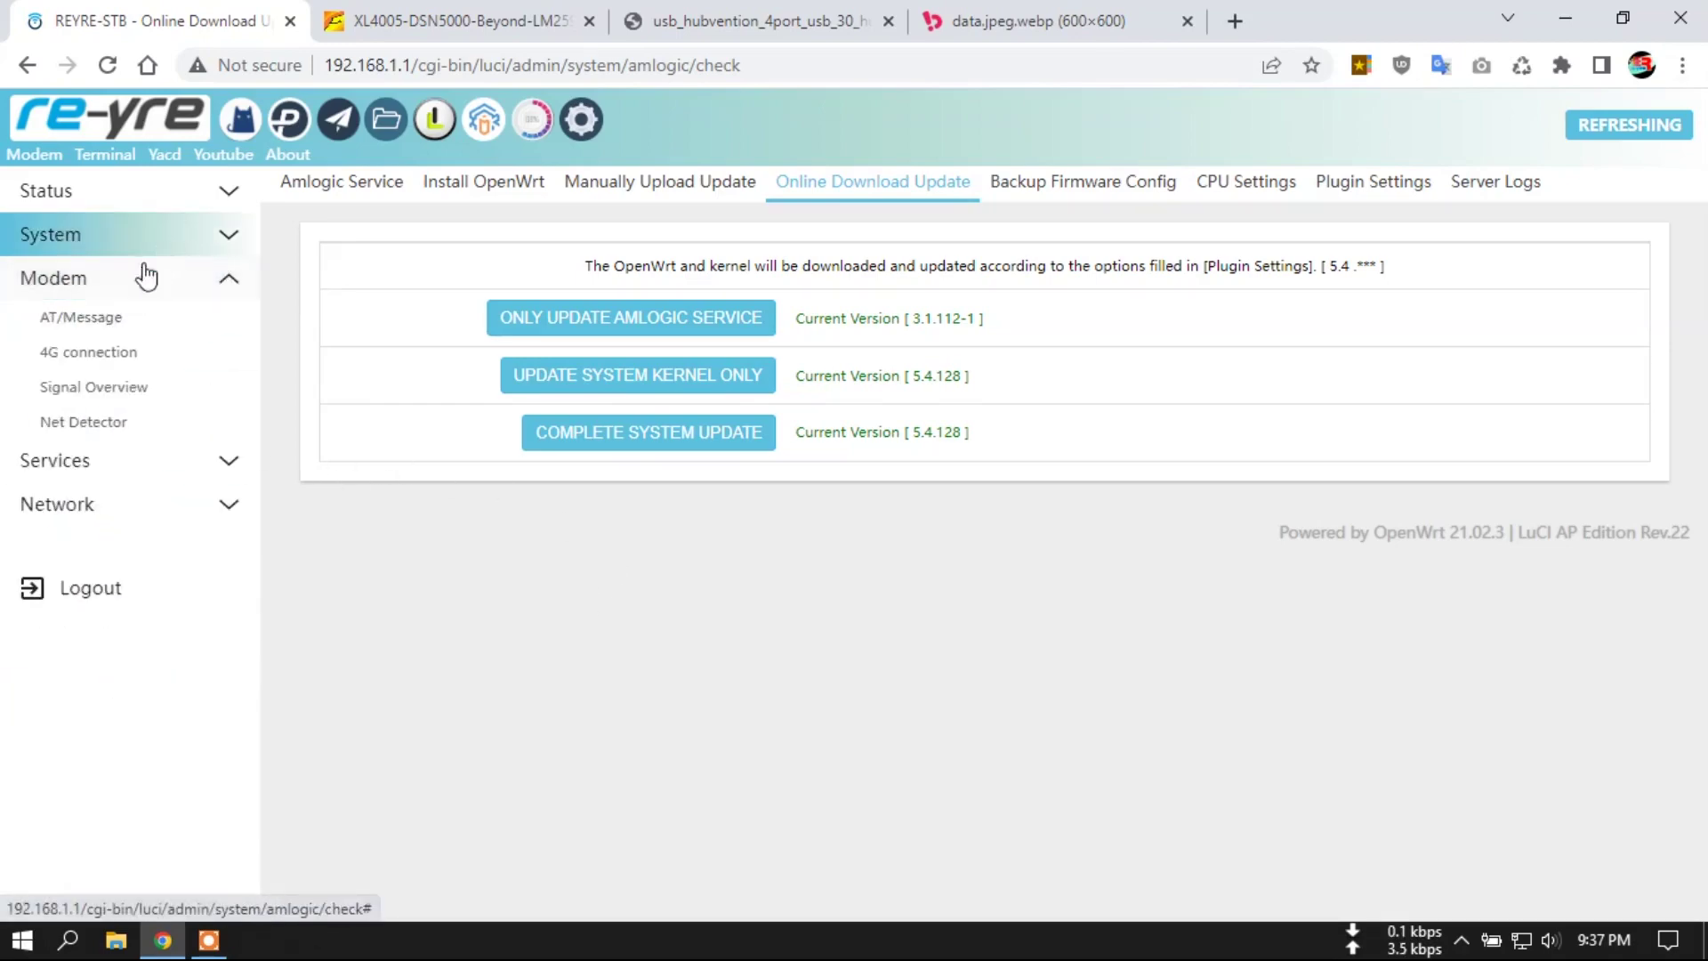
{"action": "left_click", "coordinate": [111, 319]}
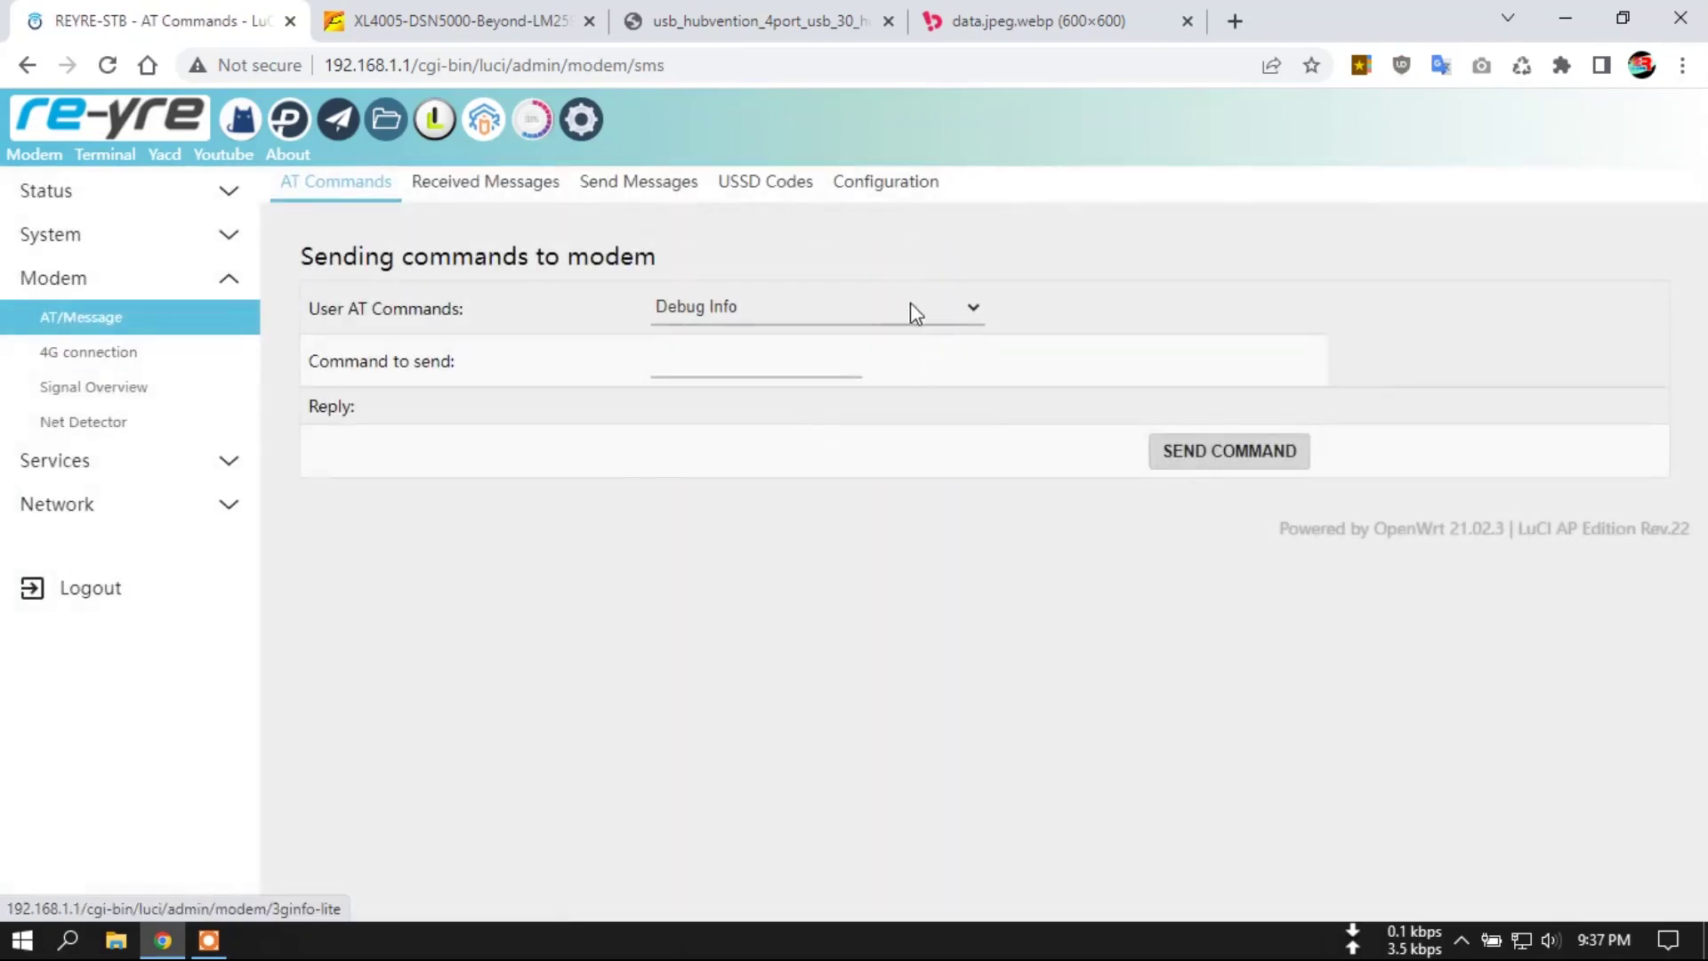
{"action": "left_click", "coordinate": [888, 312]}
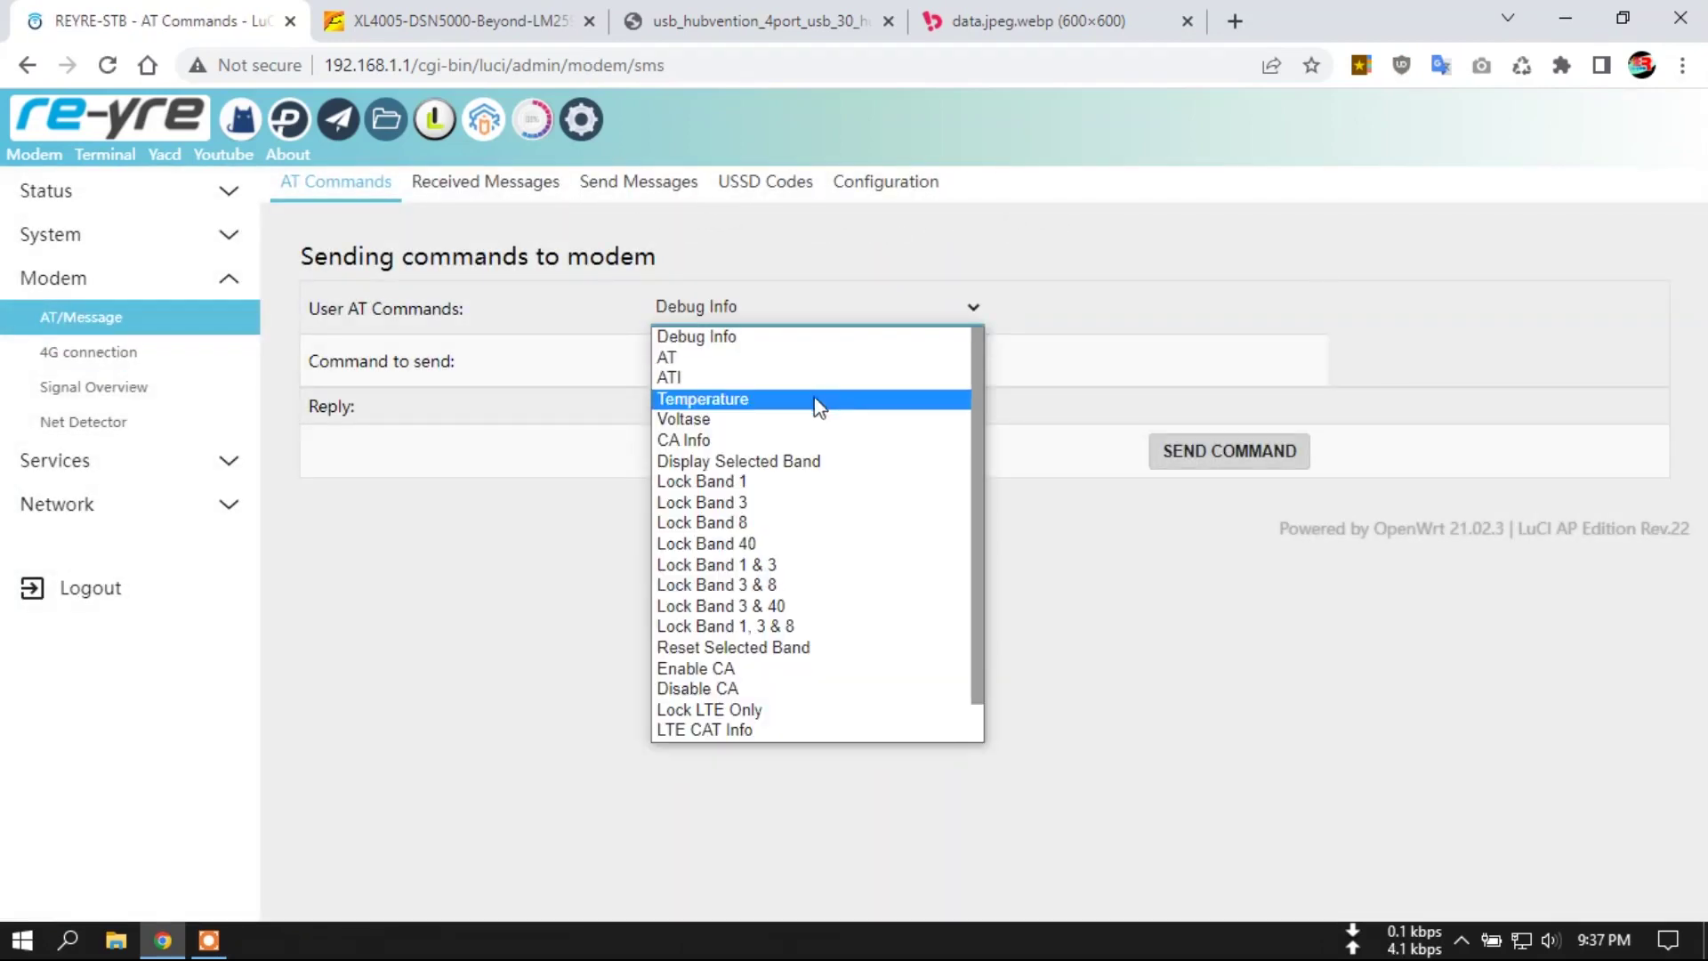
{"action": "left_click", "coordinate": [799, 443]}
{"action": "left_click", "coordinate": [1219, 458]}
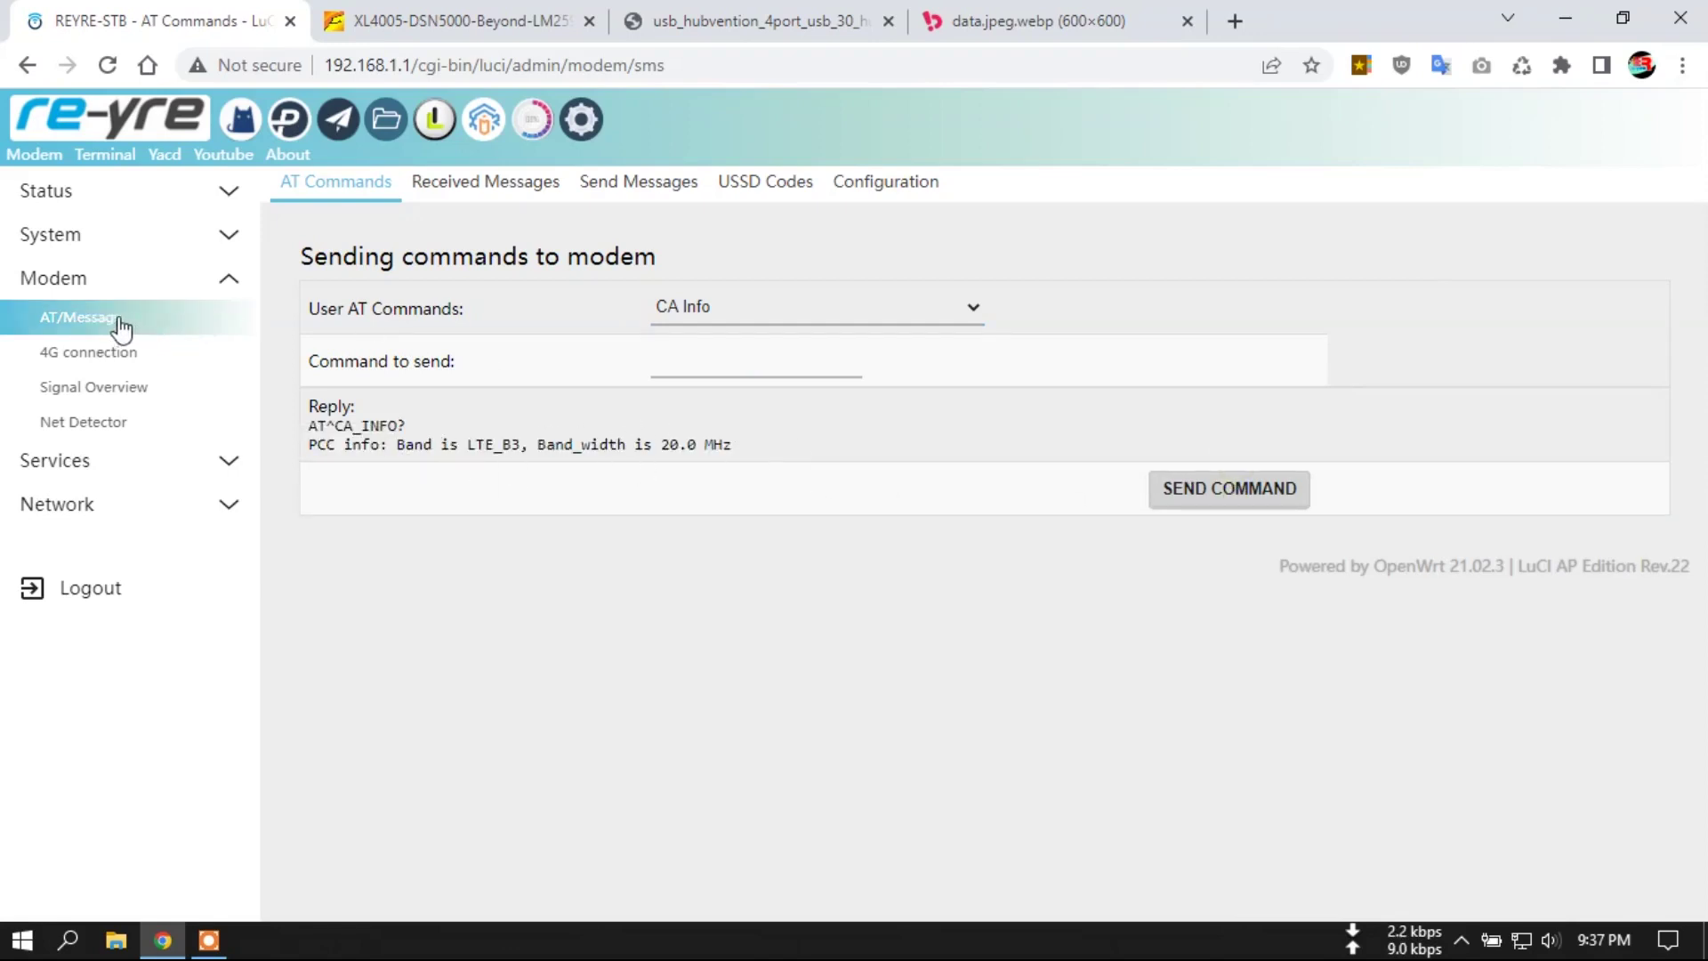
- Examine the modem's 4G connection details, including cell and signal information, and view the Signal Overview
{"action": "left_click", "coordinate": [105, 356]}
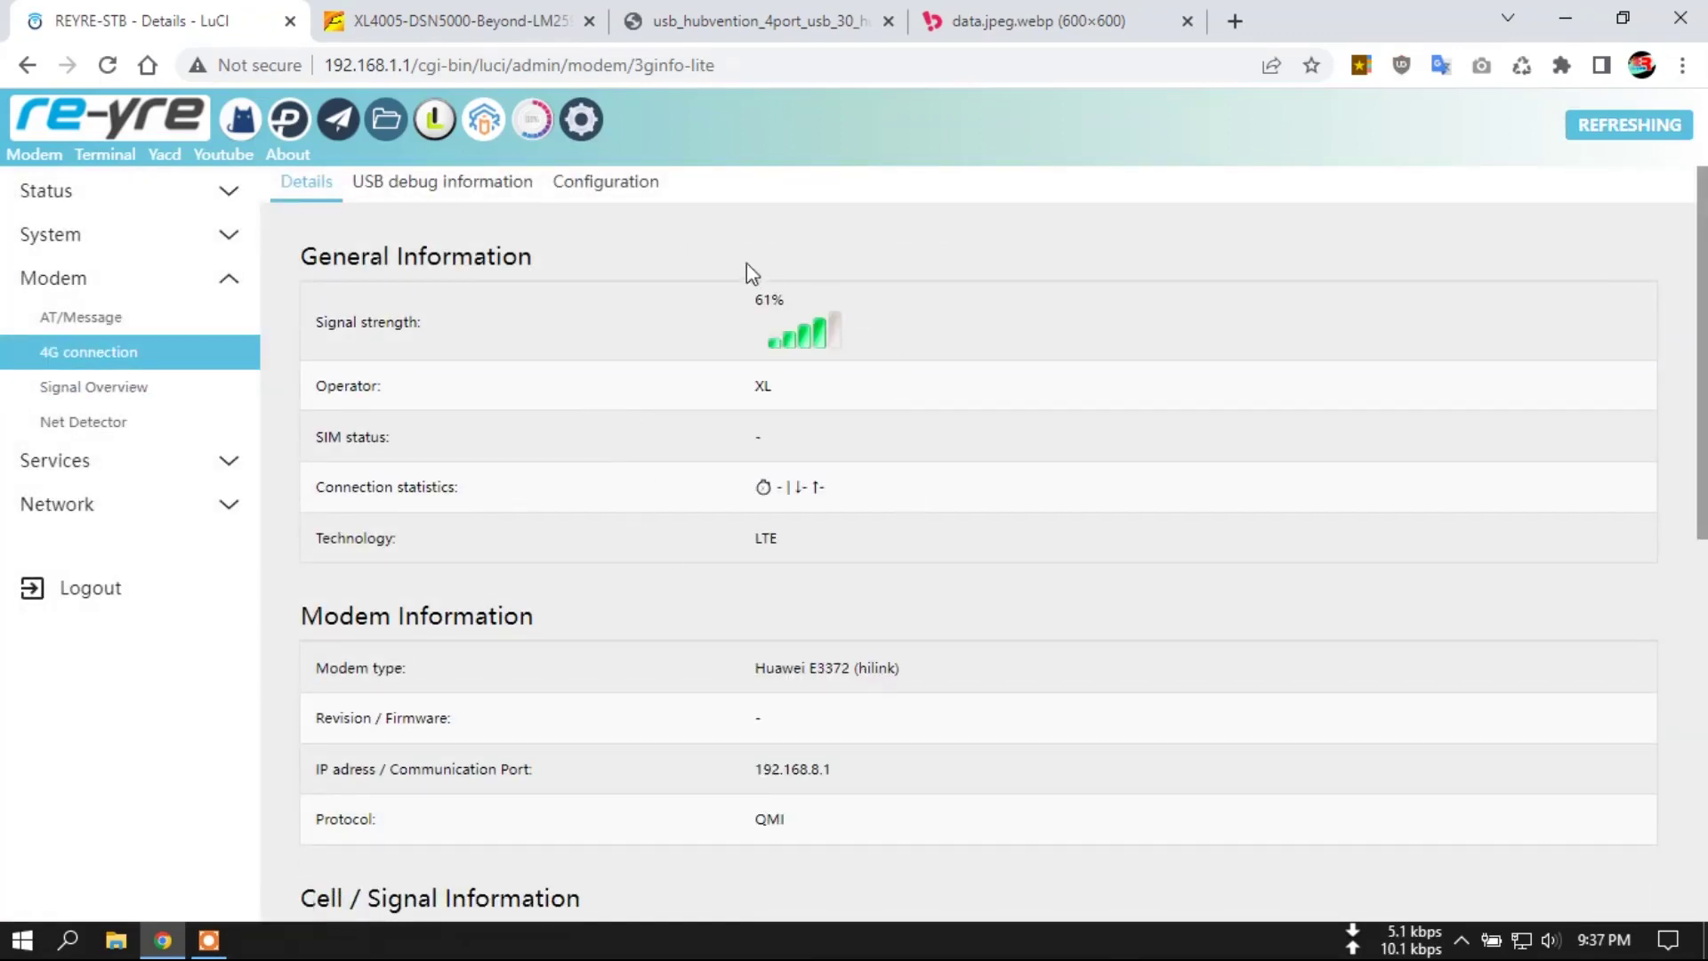
{"action": "scroll", "coordinate": [869, 441], "scroll_direction": "down", "scroll_amount": 10}
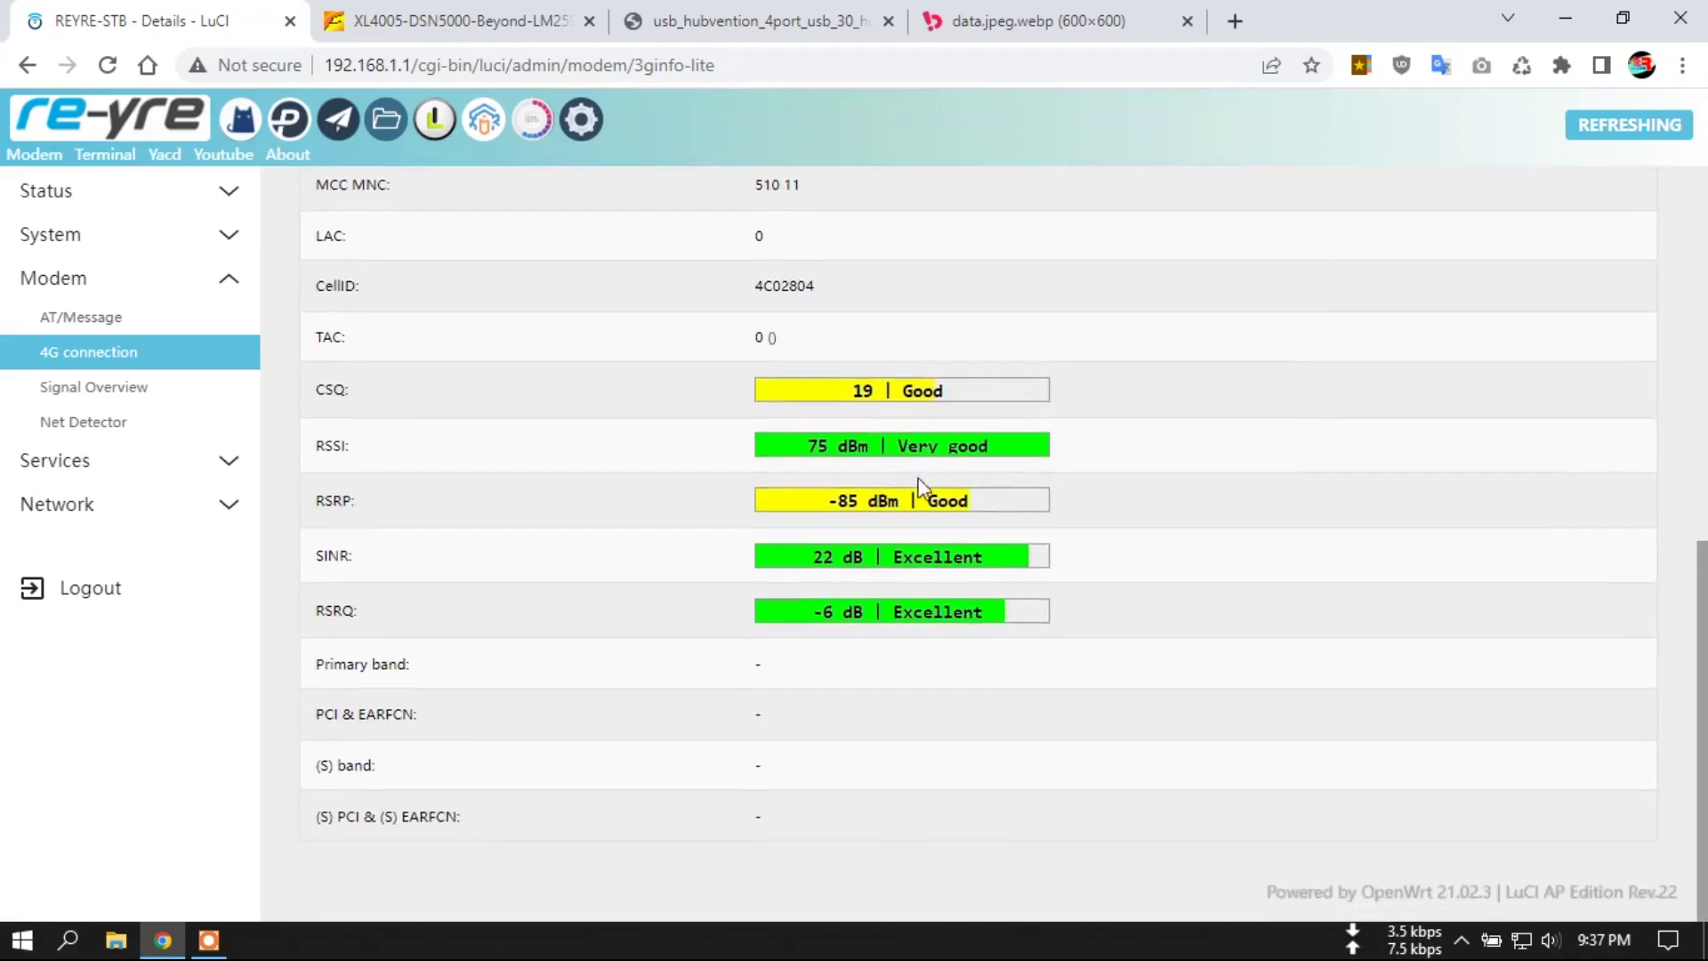
{"action": "scroll", "coordinate": [922, 484], "scroll_direction": "up", "scroll_amount": 10}
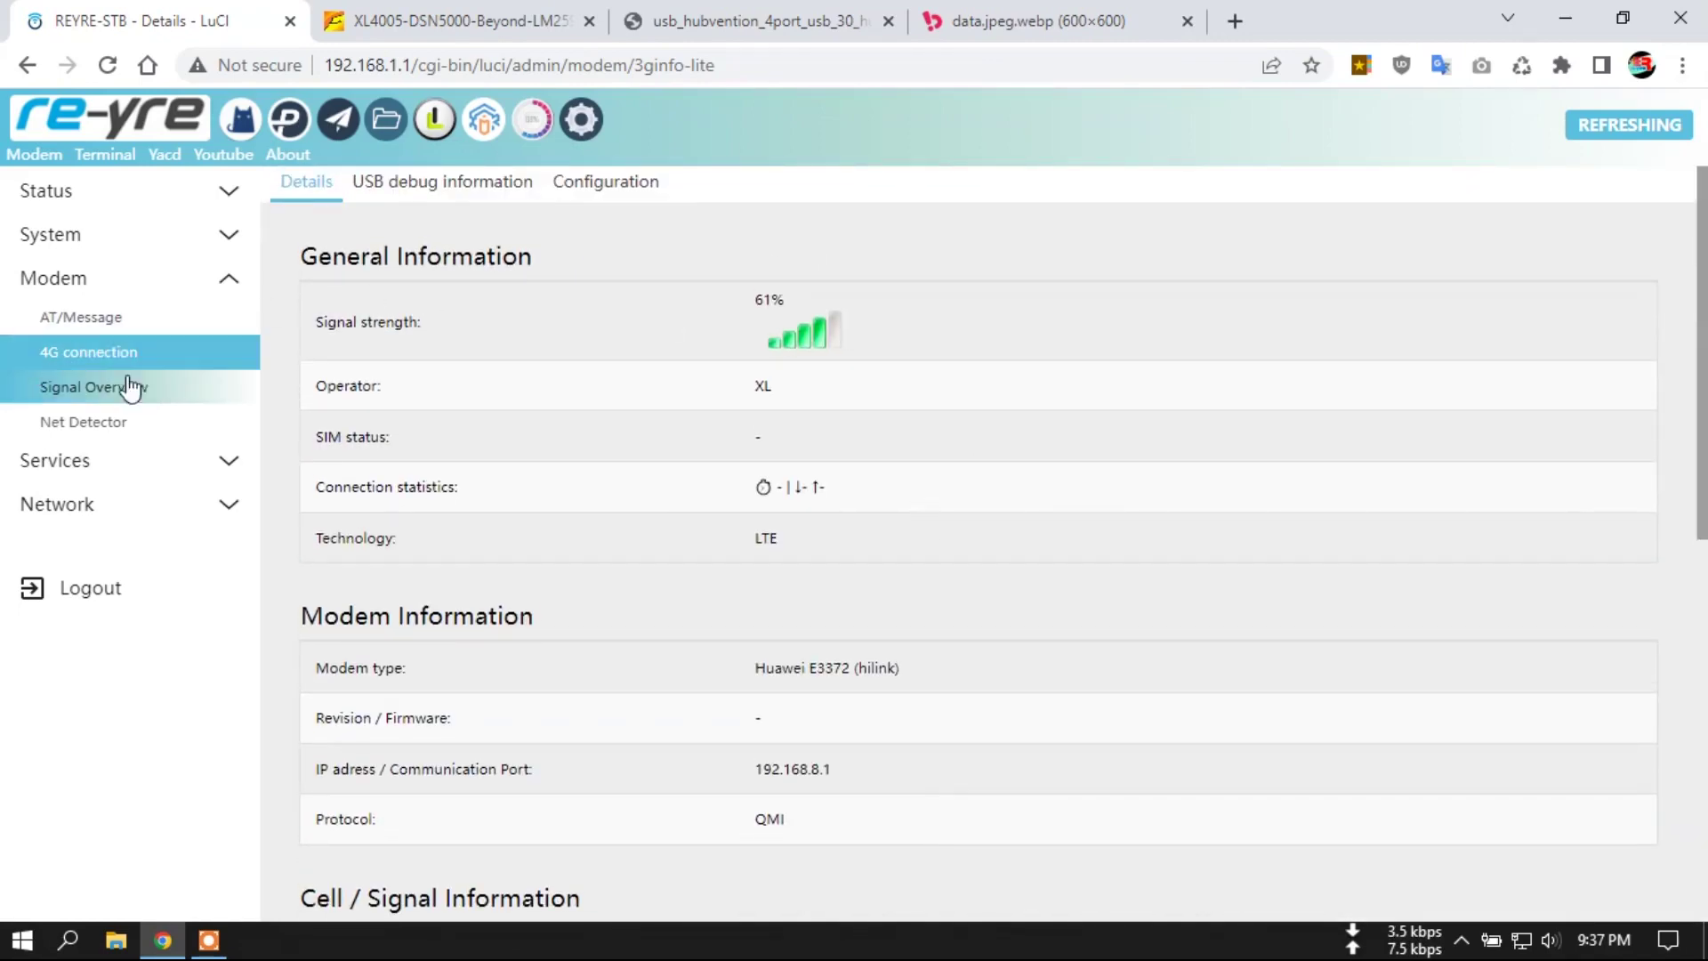
{"action": "left_click", "coordinate": [102, 396]}
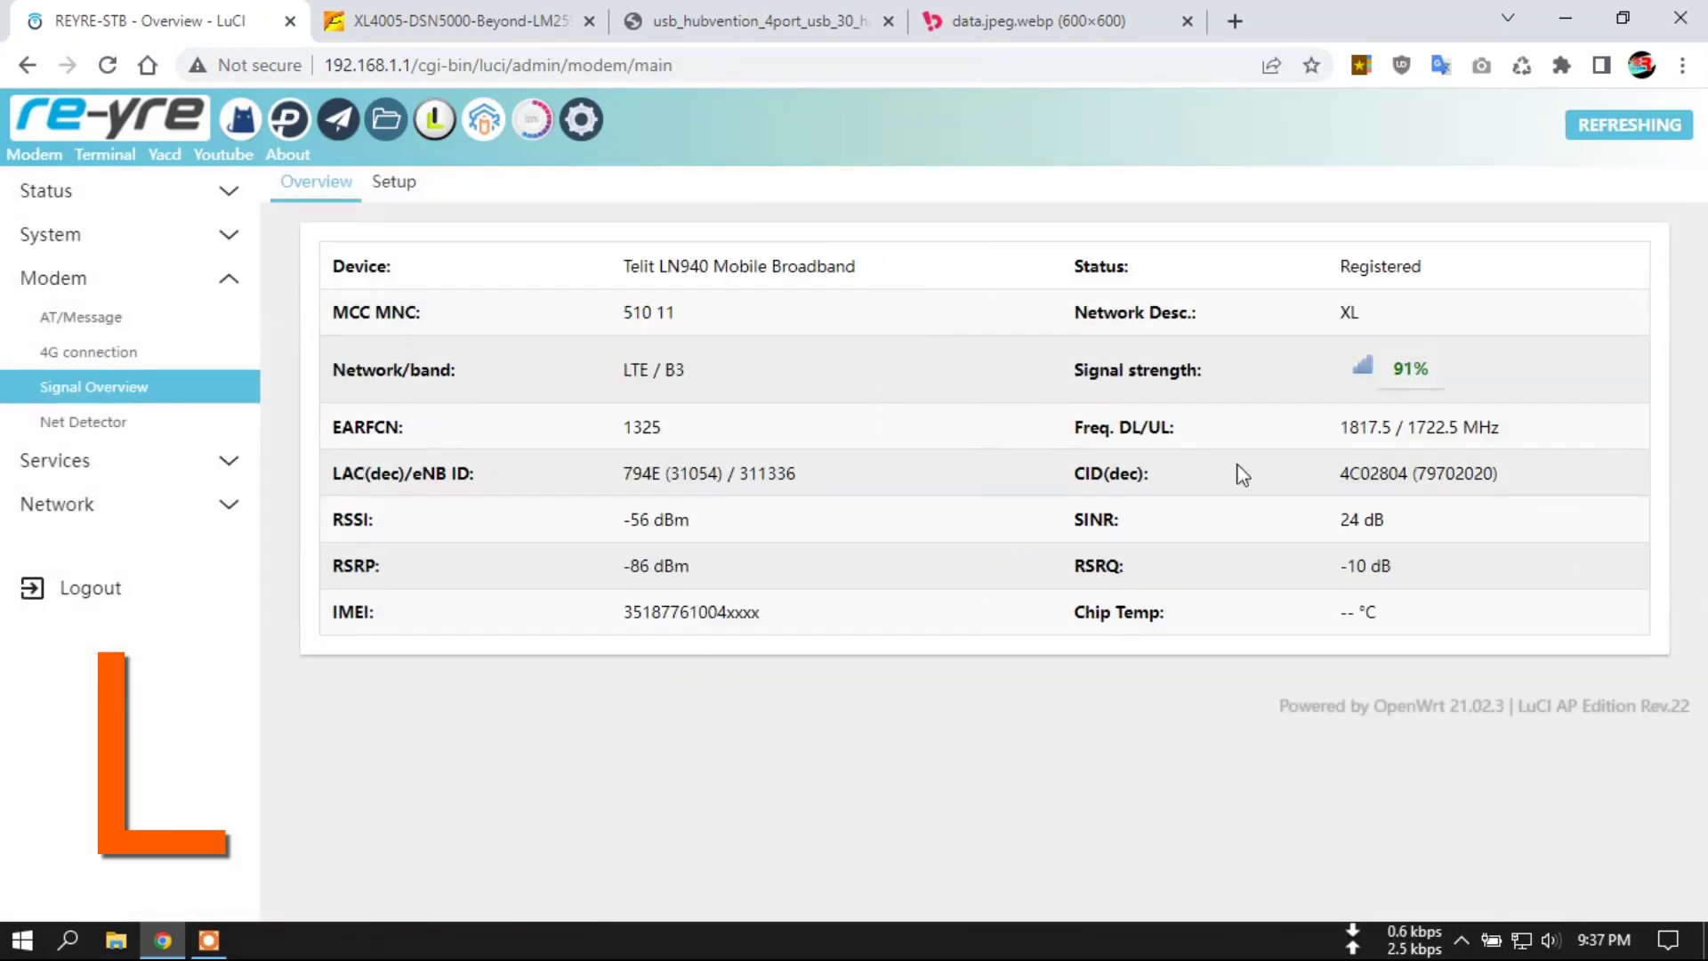
- Open the Net Detector and examine its service status, main settings and service modules
{"action": "left_click", "coordinate": [100, 425]}
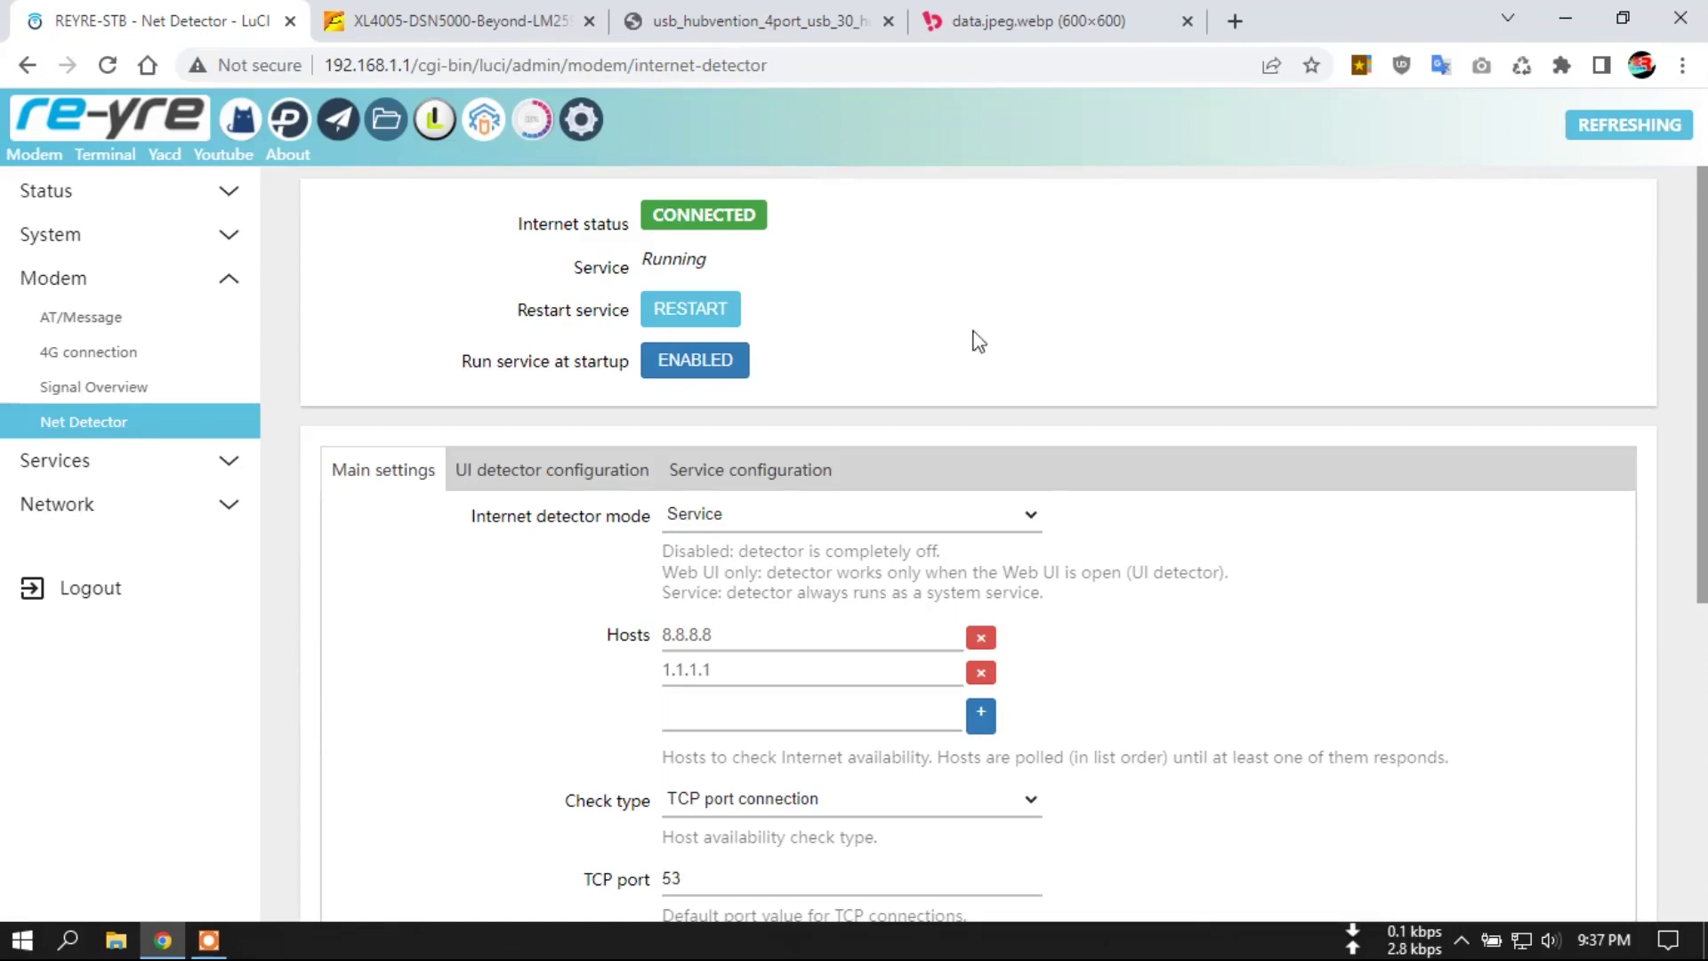
{"action": "scroll", "coordinate": [952, 712], "scroll_direction": "down", "scroll_amount": 6}
{"action": "scroll", "coordinate": [957, 405], "scroll_direction": "up", "scroll_amount": 6}
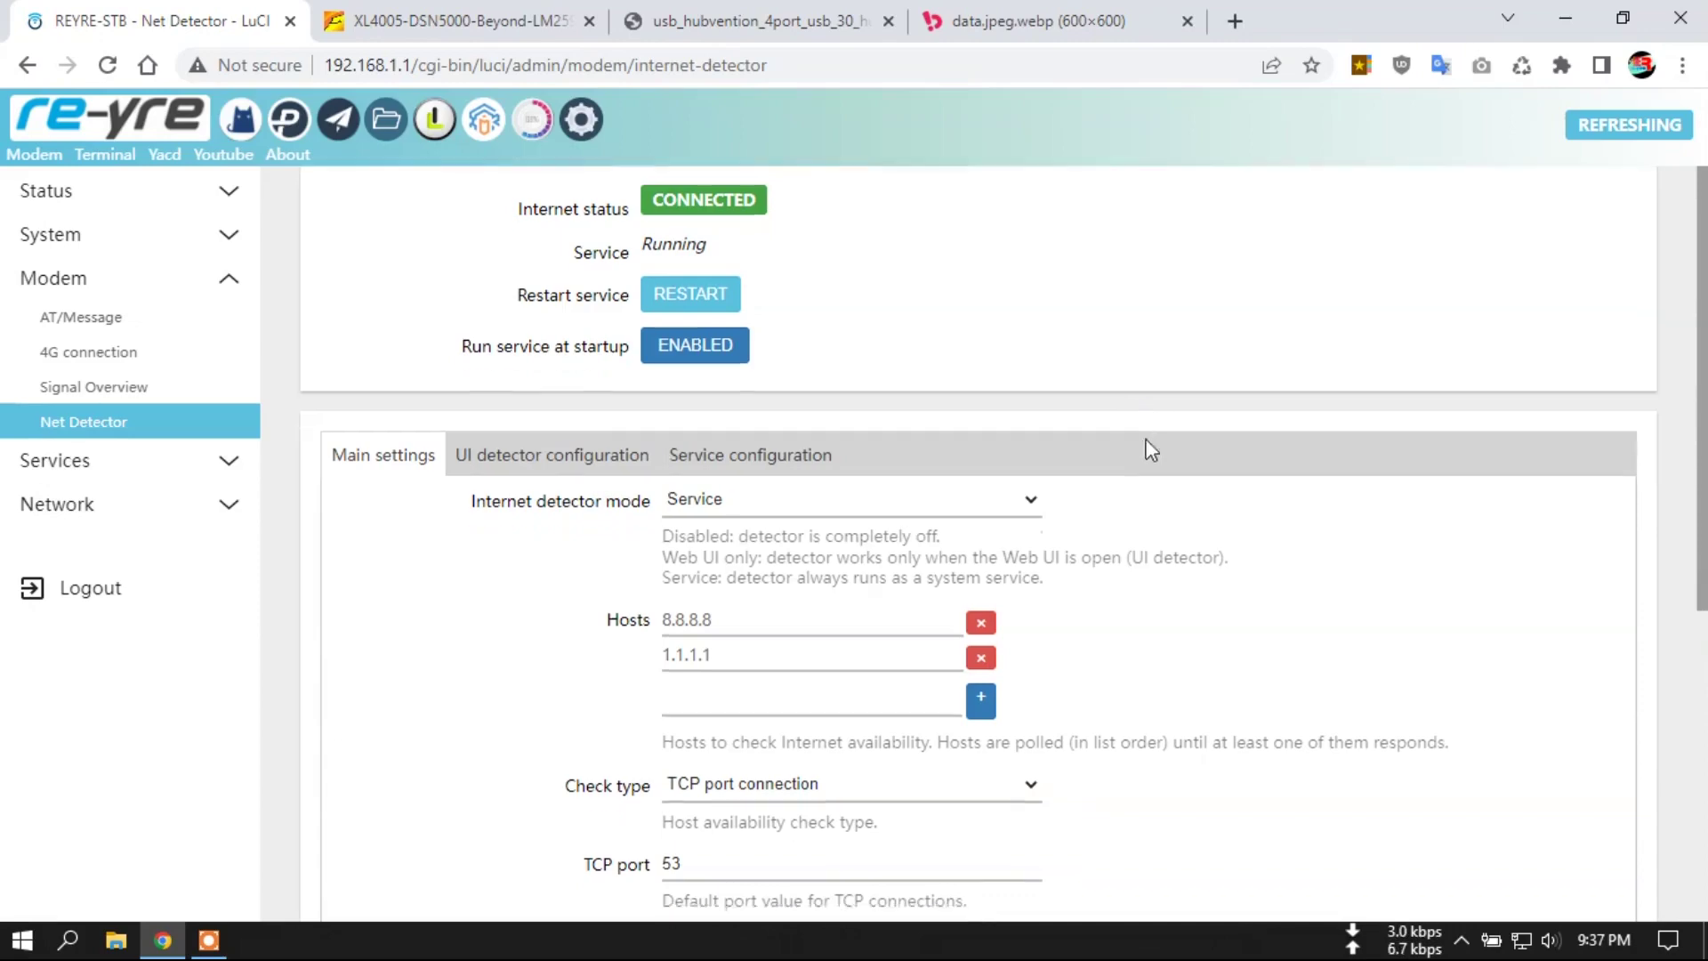
{"action": "scroll", "coordinate": [1156, 462], "scroll_direction": "down", "scroll_amount": 6}
{"action": "scroll", "coordinate": [1173, 490], "scroll_direction": "up", "scroll_amount": 6}
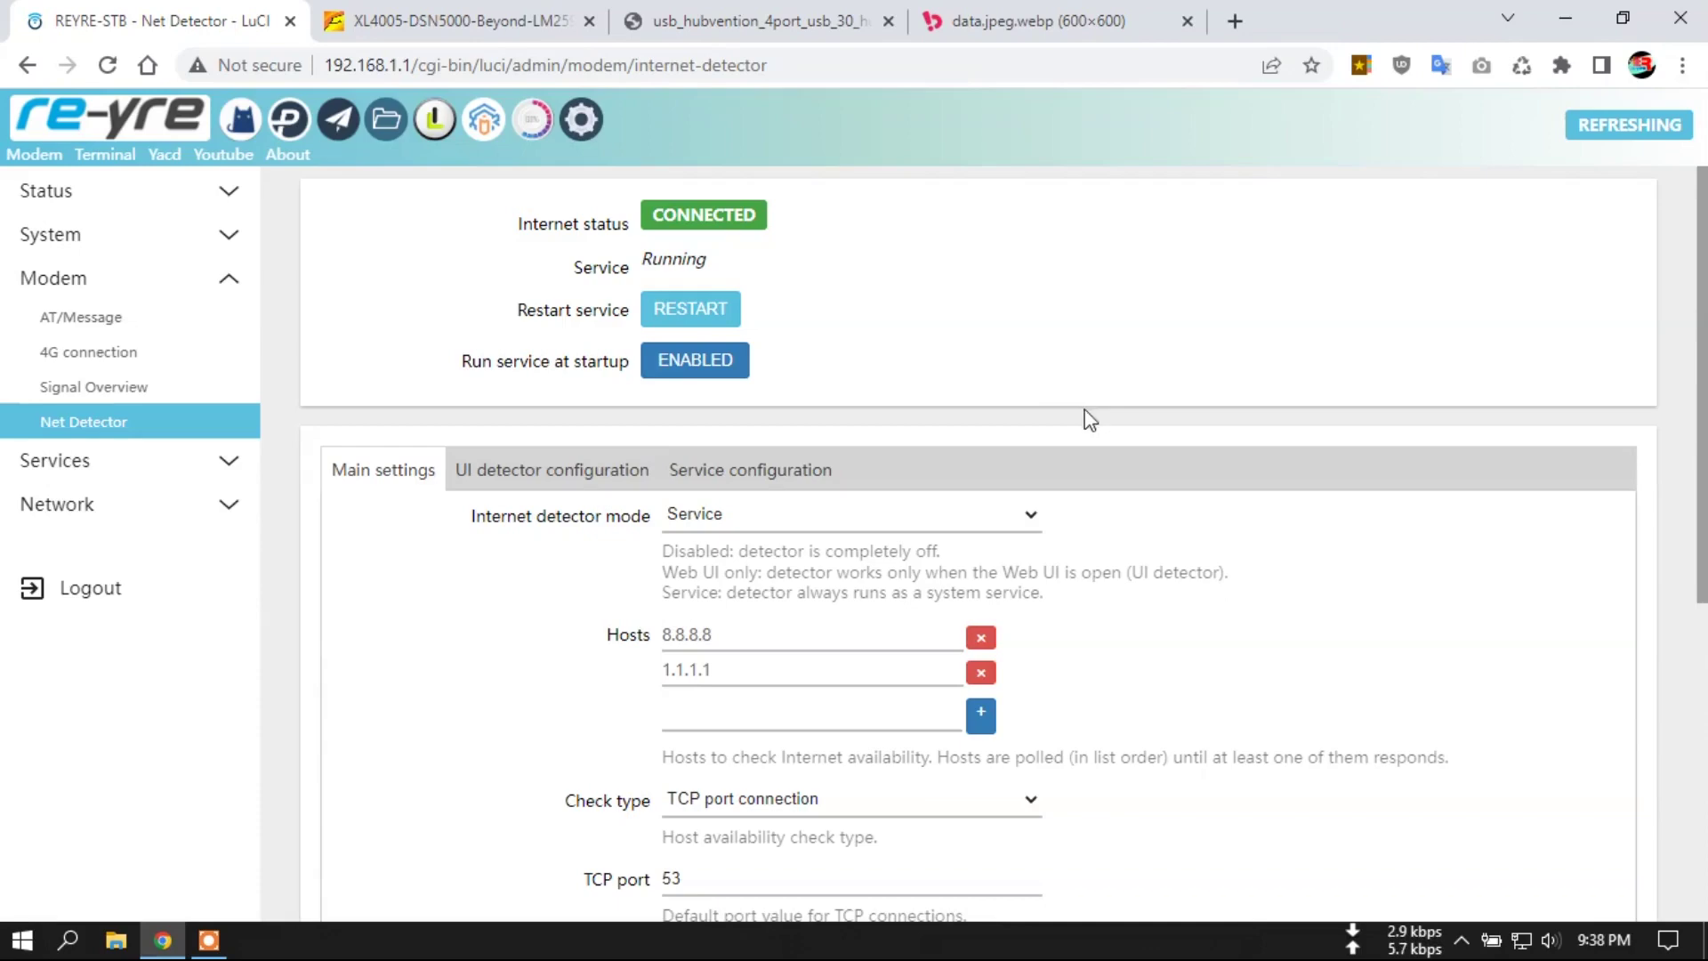
{"action": "scroll", "coordinate": [1091, 419], "scroll_direction": "down", "scroll_amount": 6}
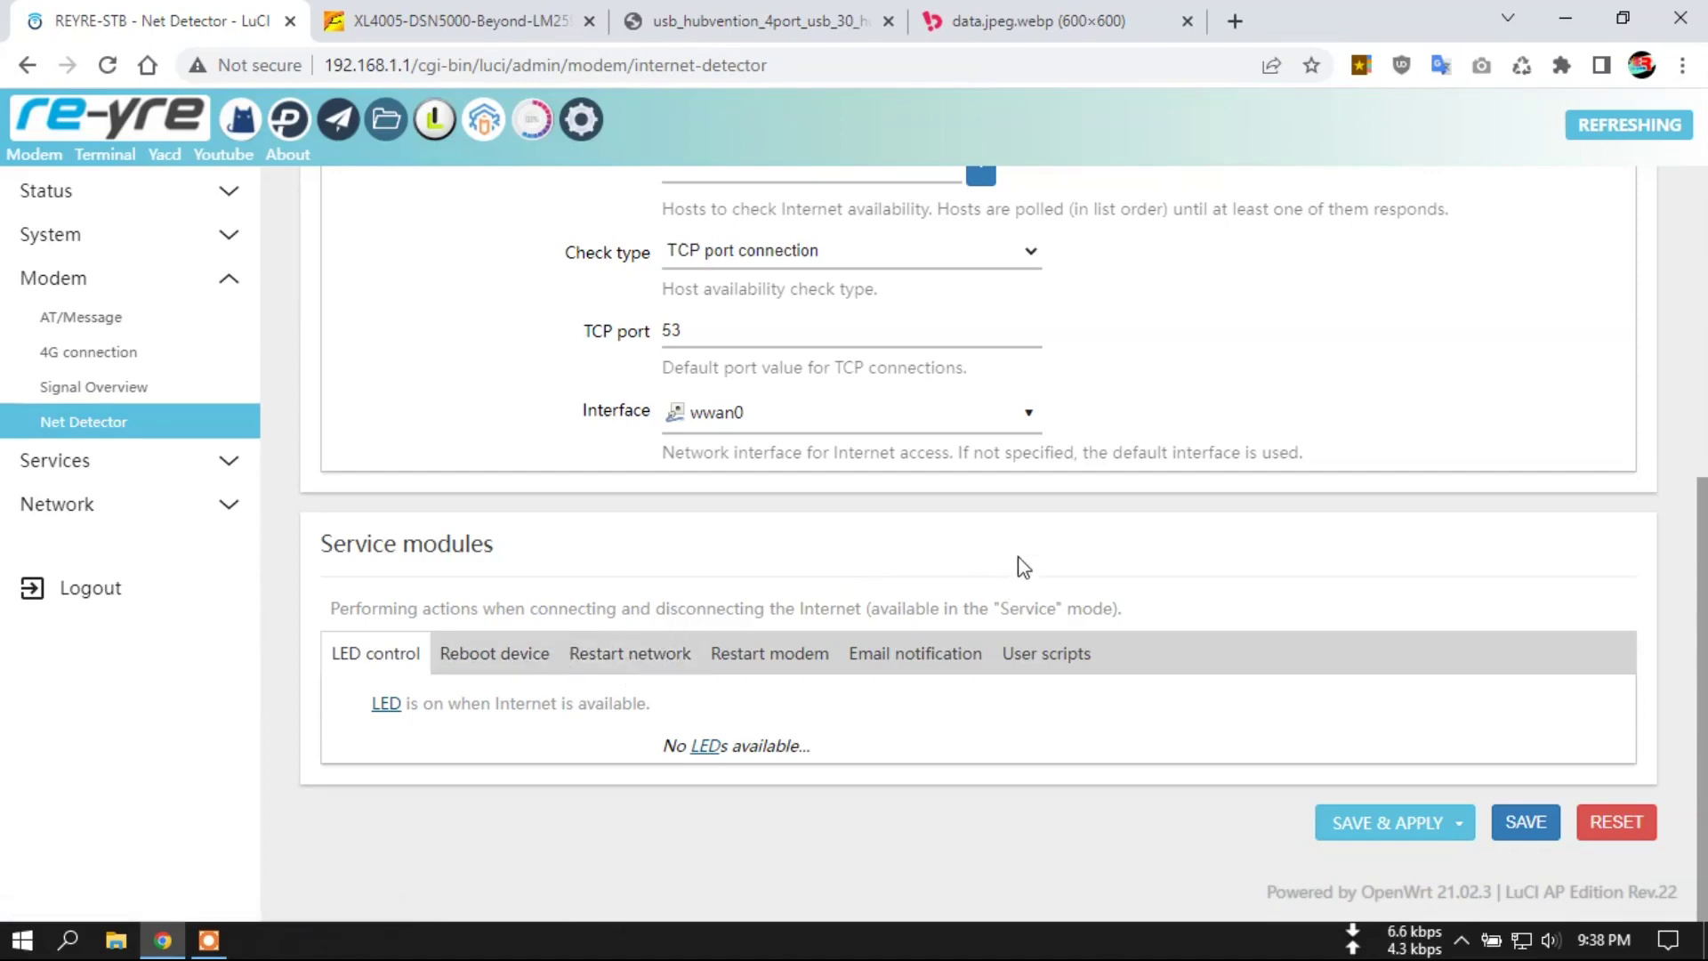
- Inspect the down-script in the user scripts module without changing it, and view the Restart network module's settings
{"action": "left_click", "coordinate": [1035, 667]}
{"action": "scroll", "coordinate": [1054, 676], "scroll_direction": "down", "scroll_amount": 4}
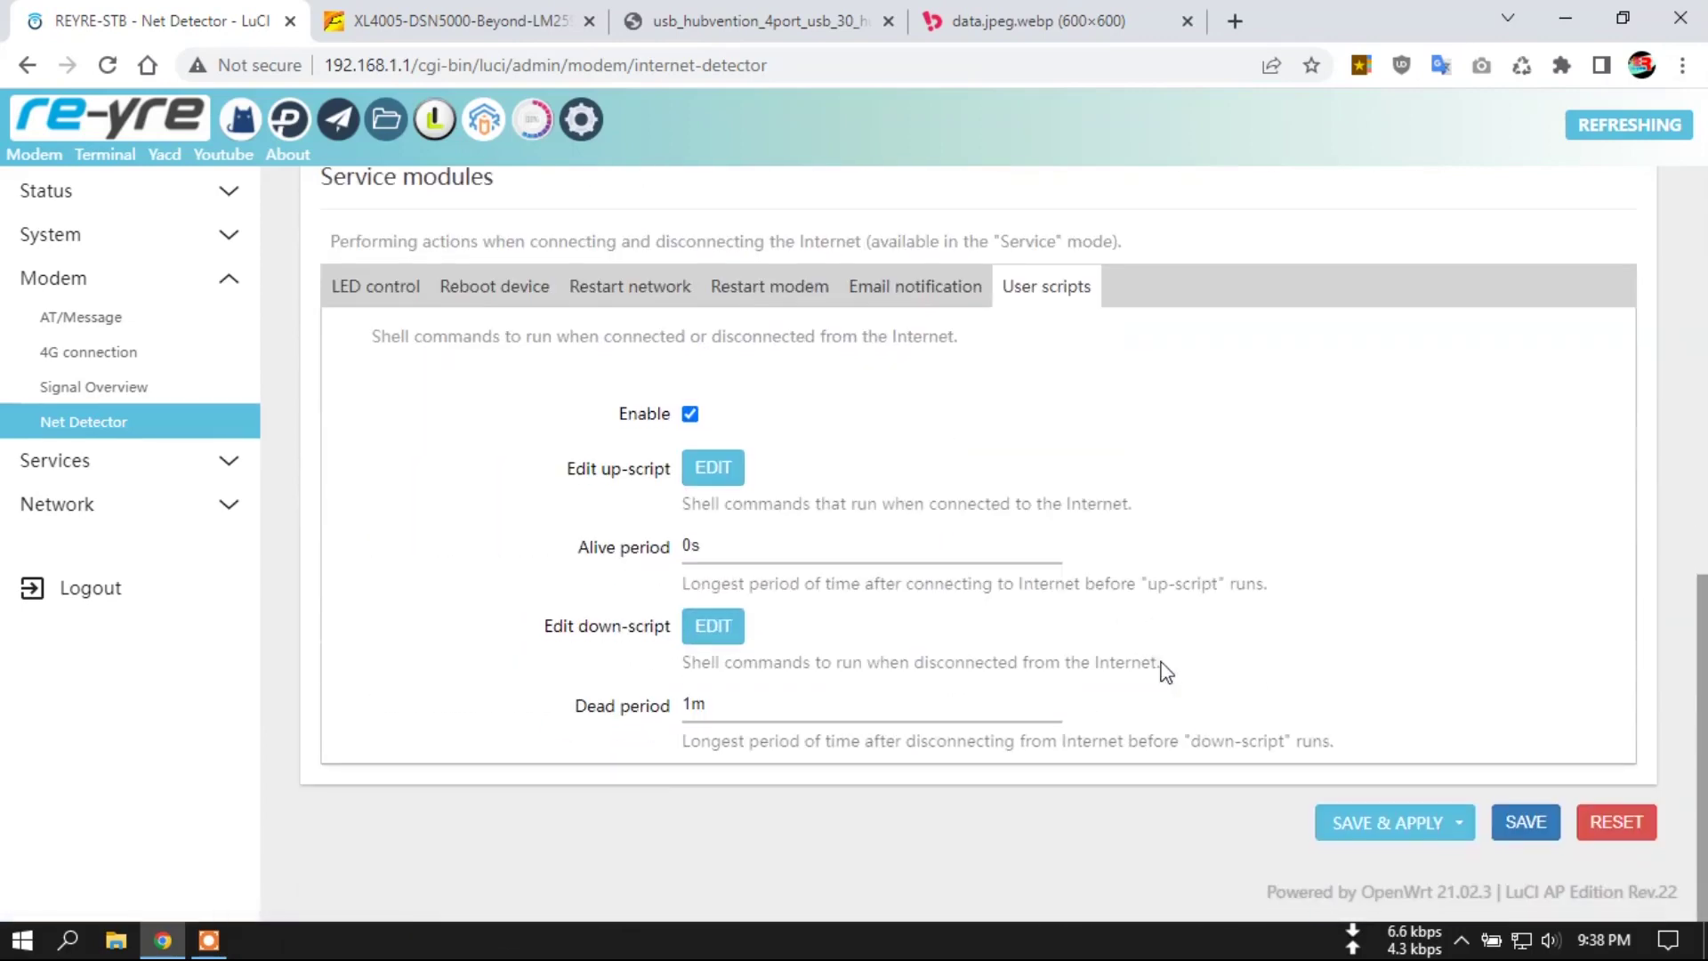
{"action": "left_click", "coordinate": [731, 627]}
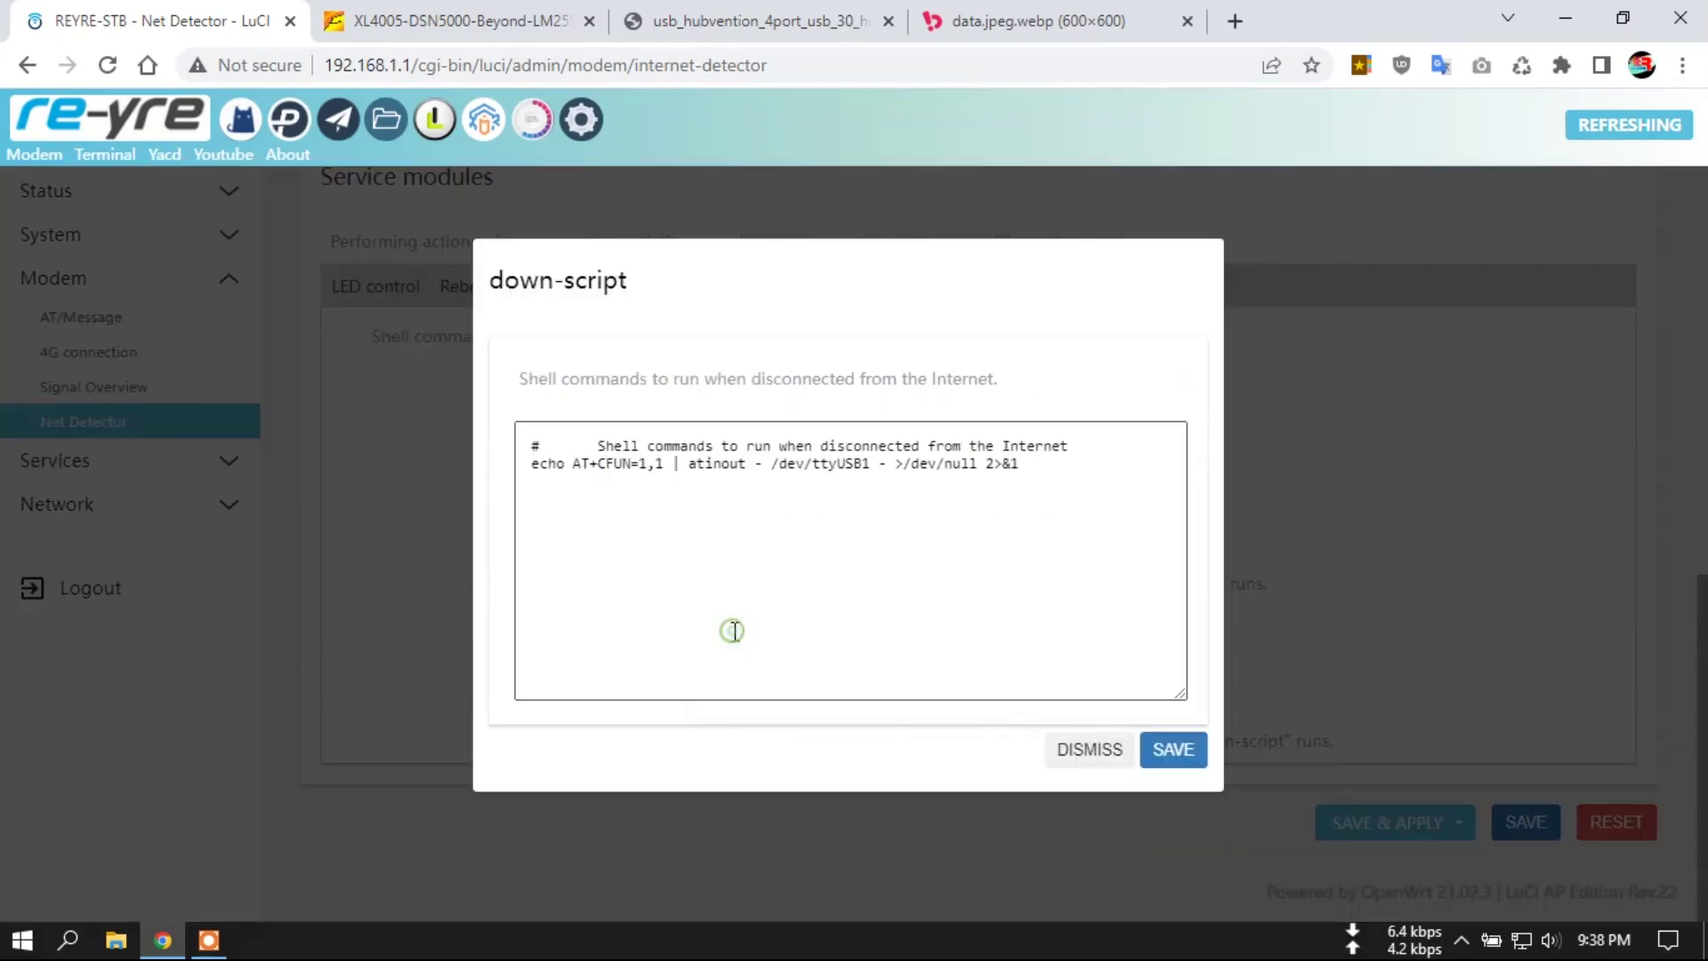
{"action": "left_click", "coordinate": [526, 461]}
{"action": "left_click_drag", "start_coordinate": [526, 461], "coordinate": [1032, 464]}
{"action": "left_click", "coordinate": [1062, 496]}
{"action": "left_click", "coordinate": [1089, 749]}
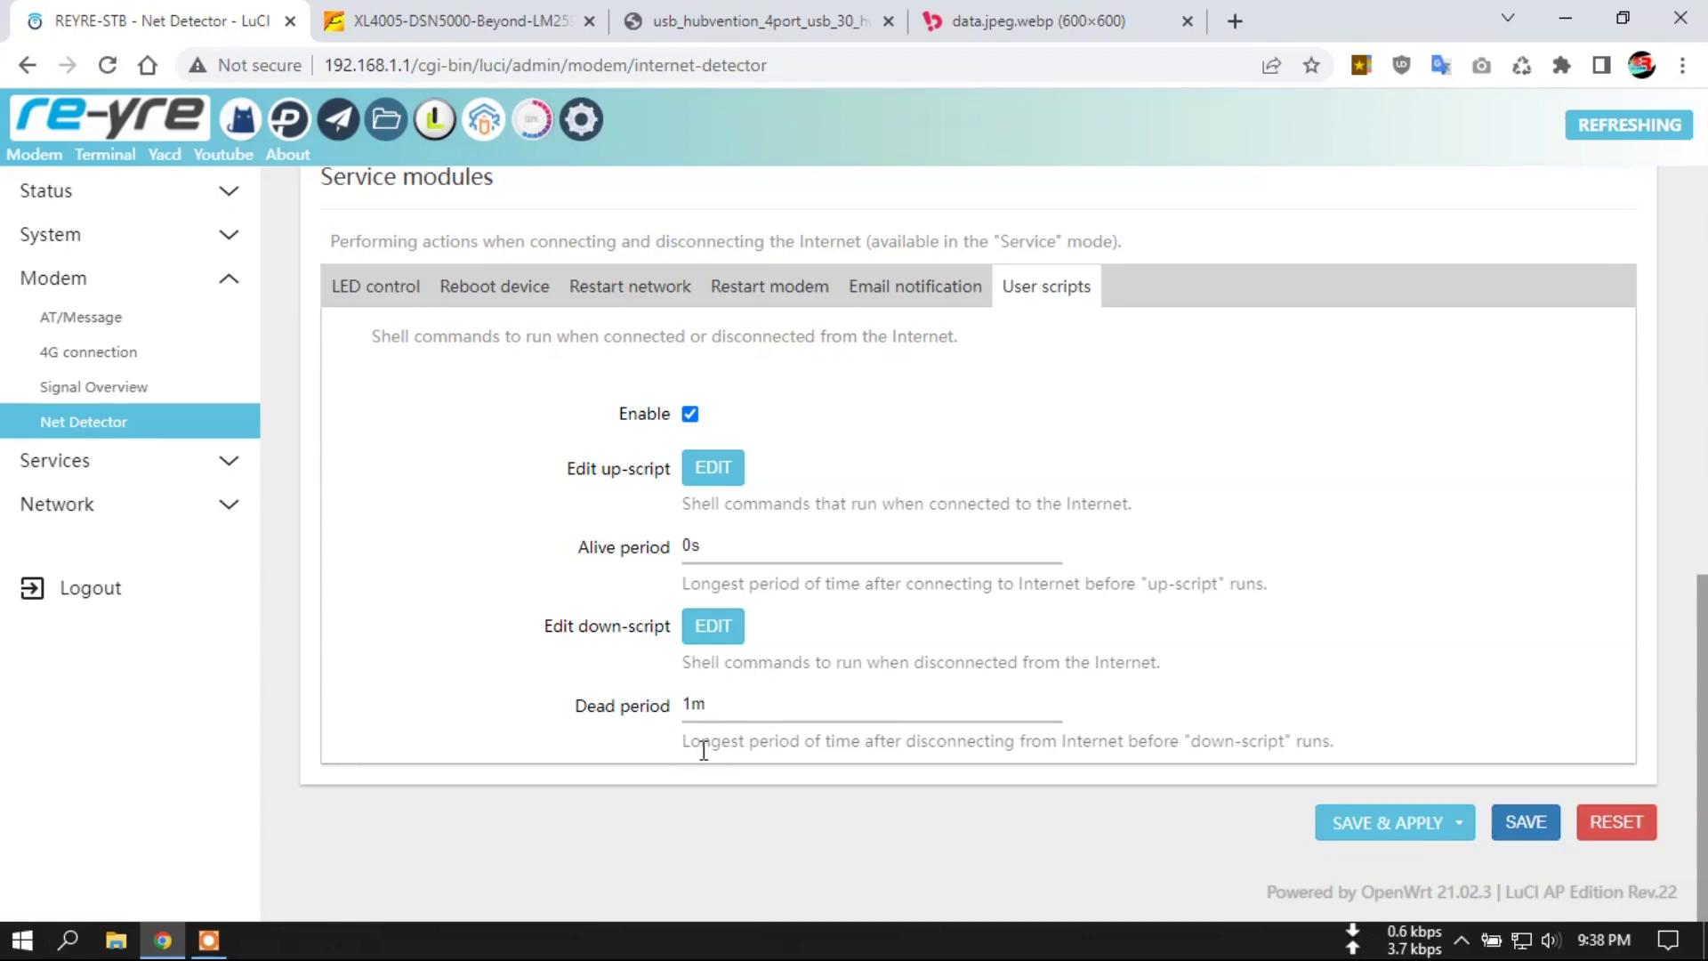
{"action": "left_click", "coordinate": [615, 297]}
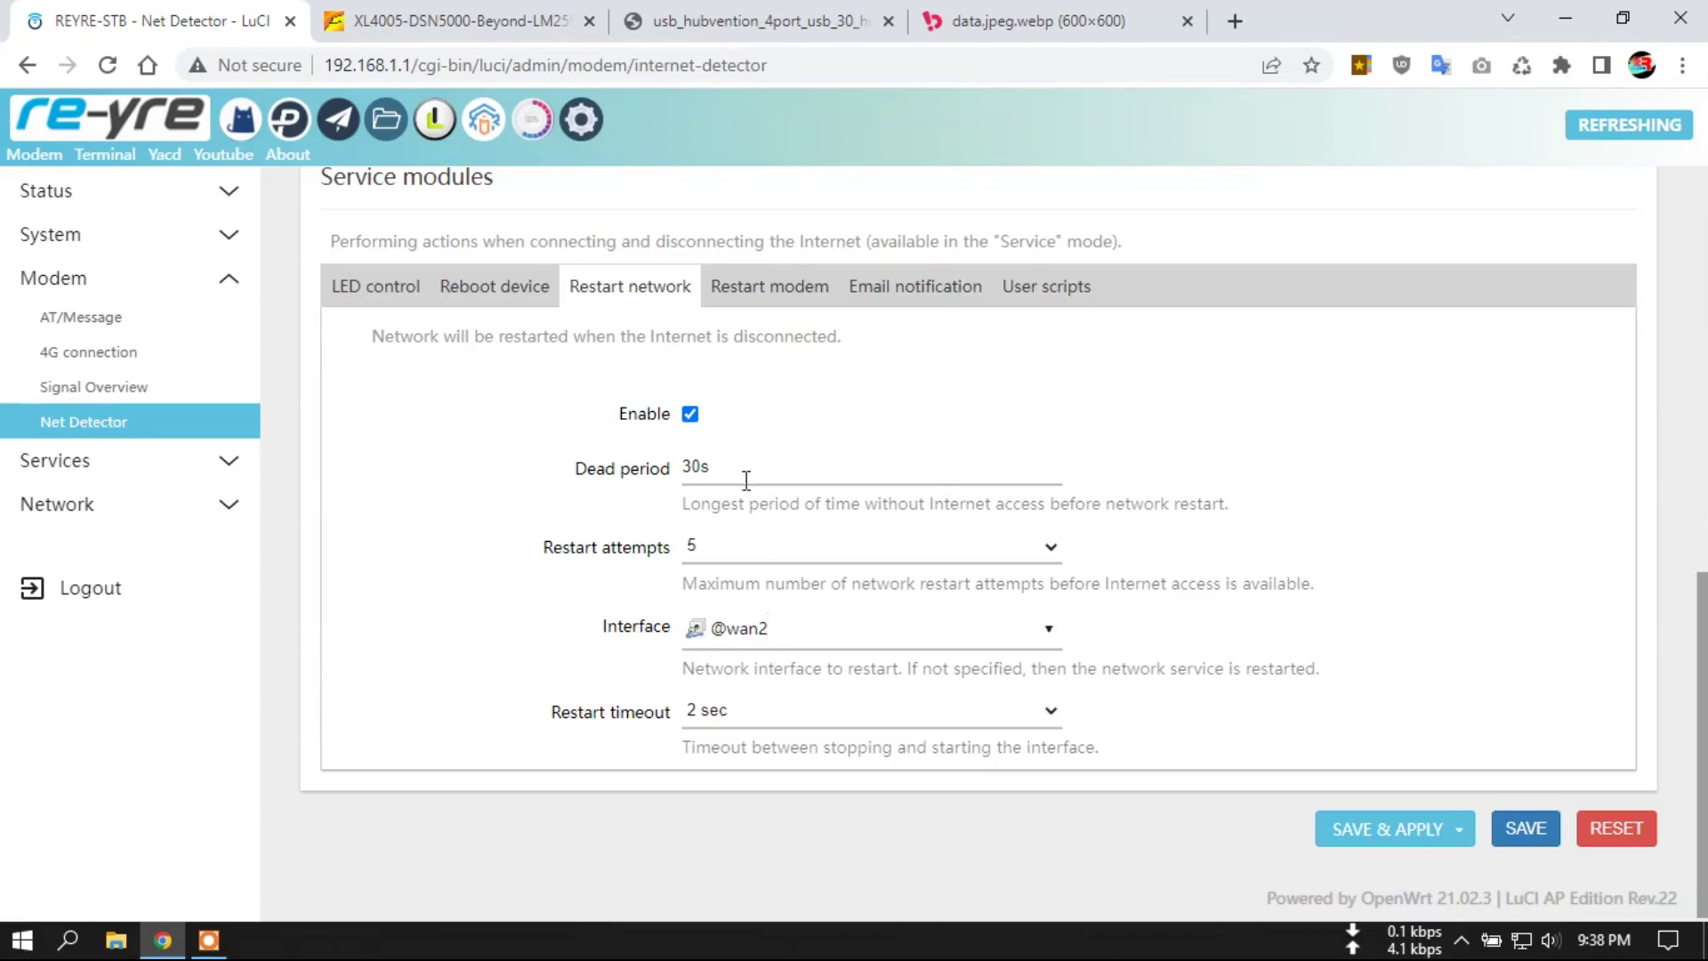
- View the ZeroTier base settings and open the Terminal among the router's services
{"action": "left_click", "coordinate": [147, 460]}
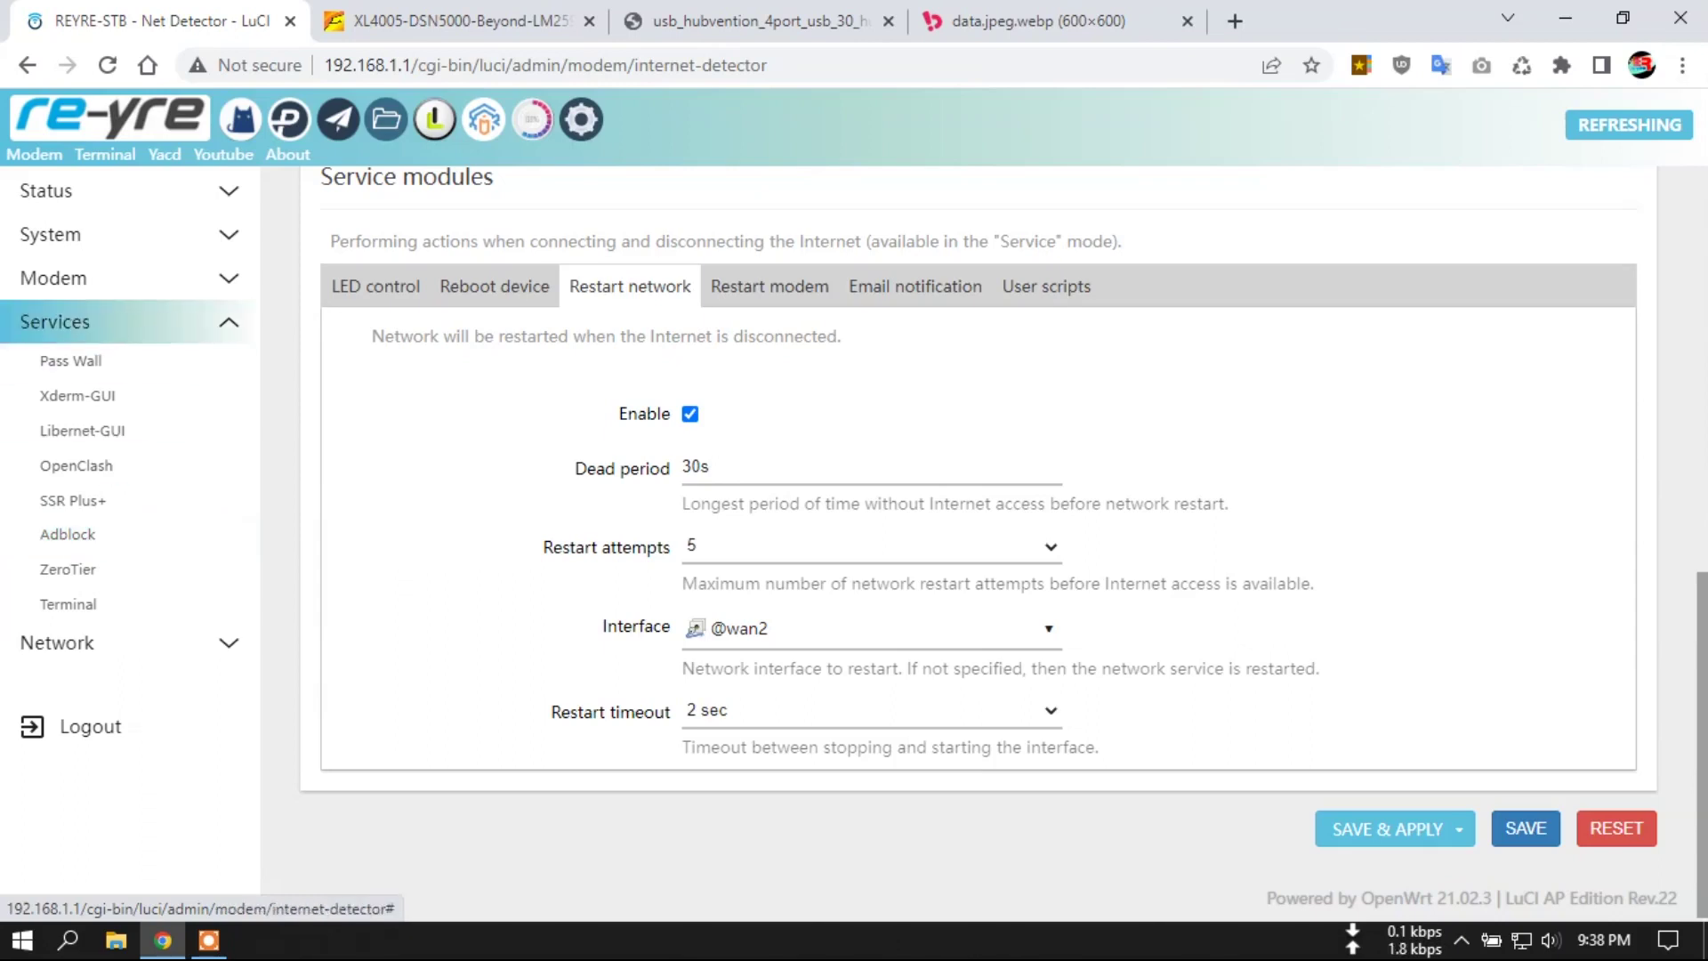
{"action": "left_click", "coordinate": [125, 576]}
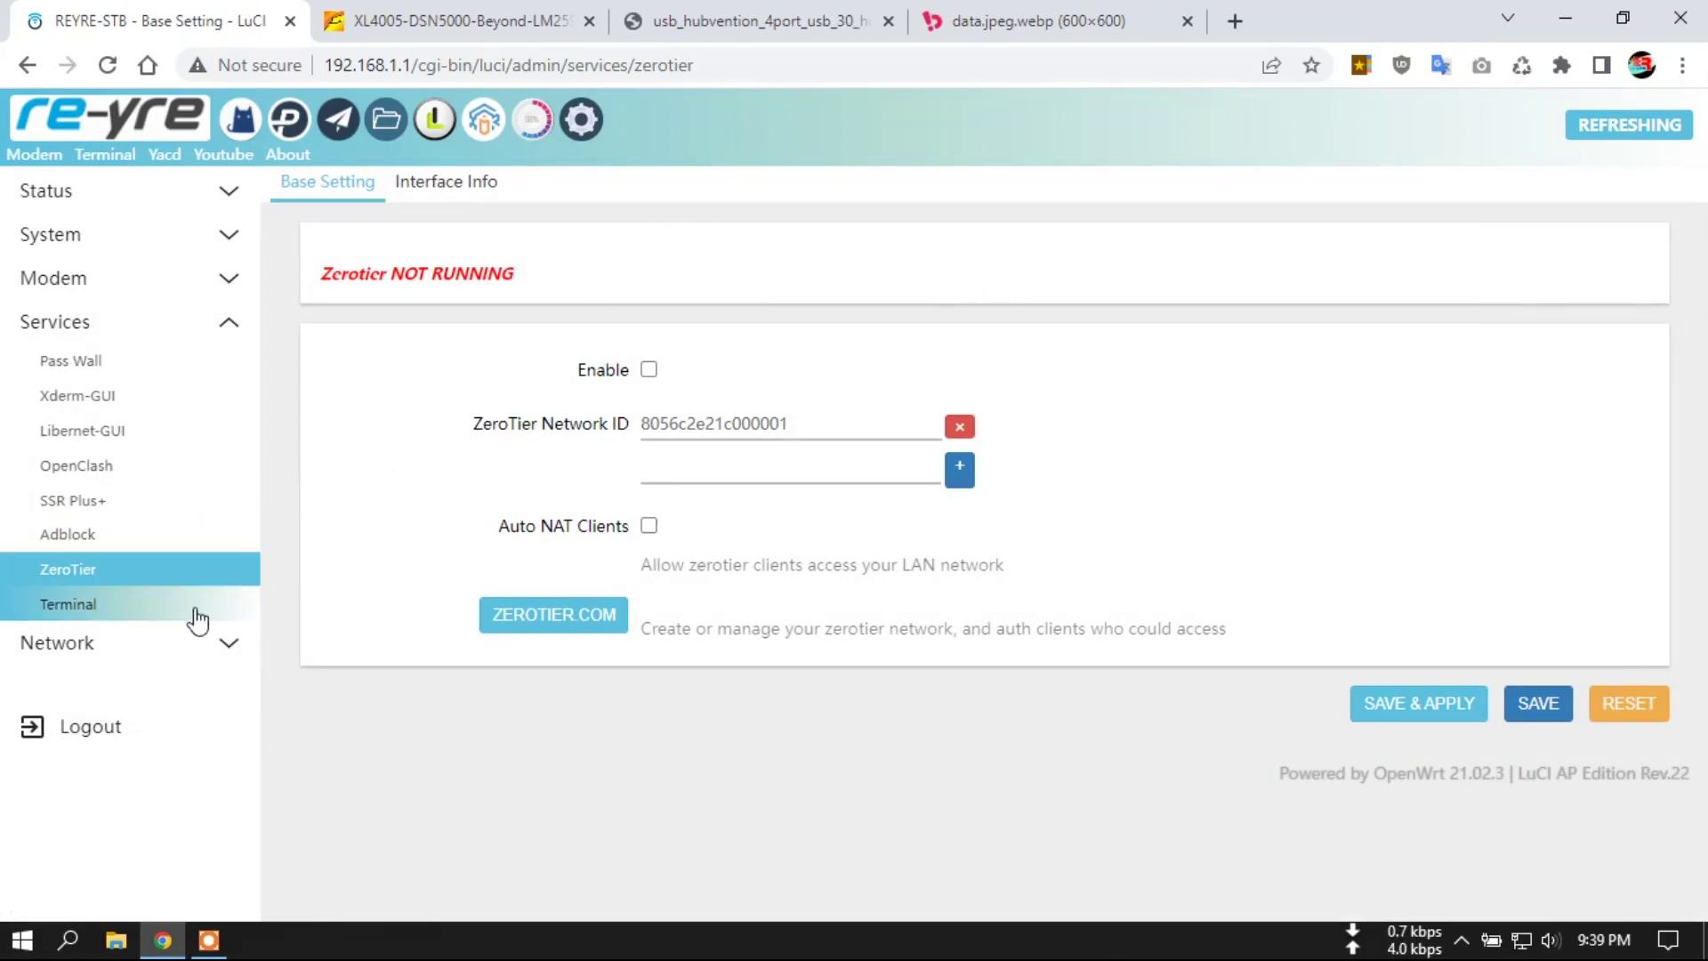
{"action": "left_click", "coordinate": [122, 614]}
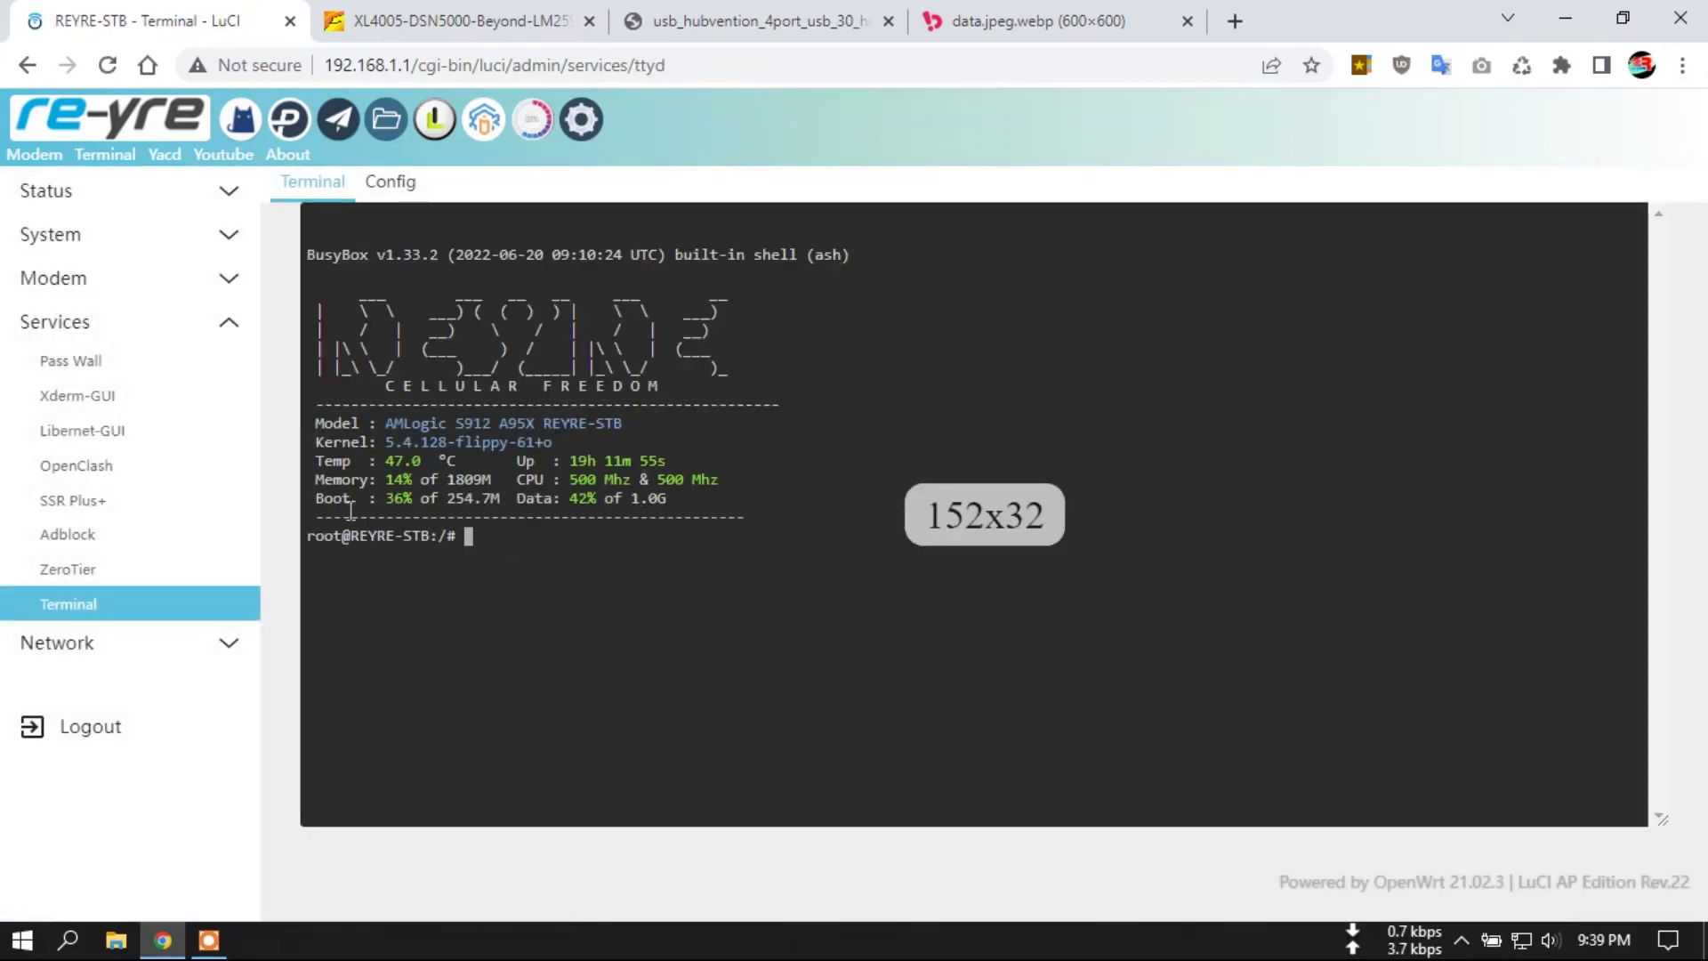
- View the network interfaces and examine the firewall's general settings, Routing/NAT offloading and zones
{"action": "left_click", "coordinate": [191, 648]}
{"action": "left_click", "coordinate": [119, 407]}
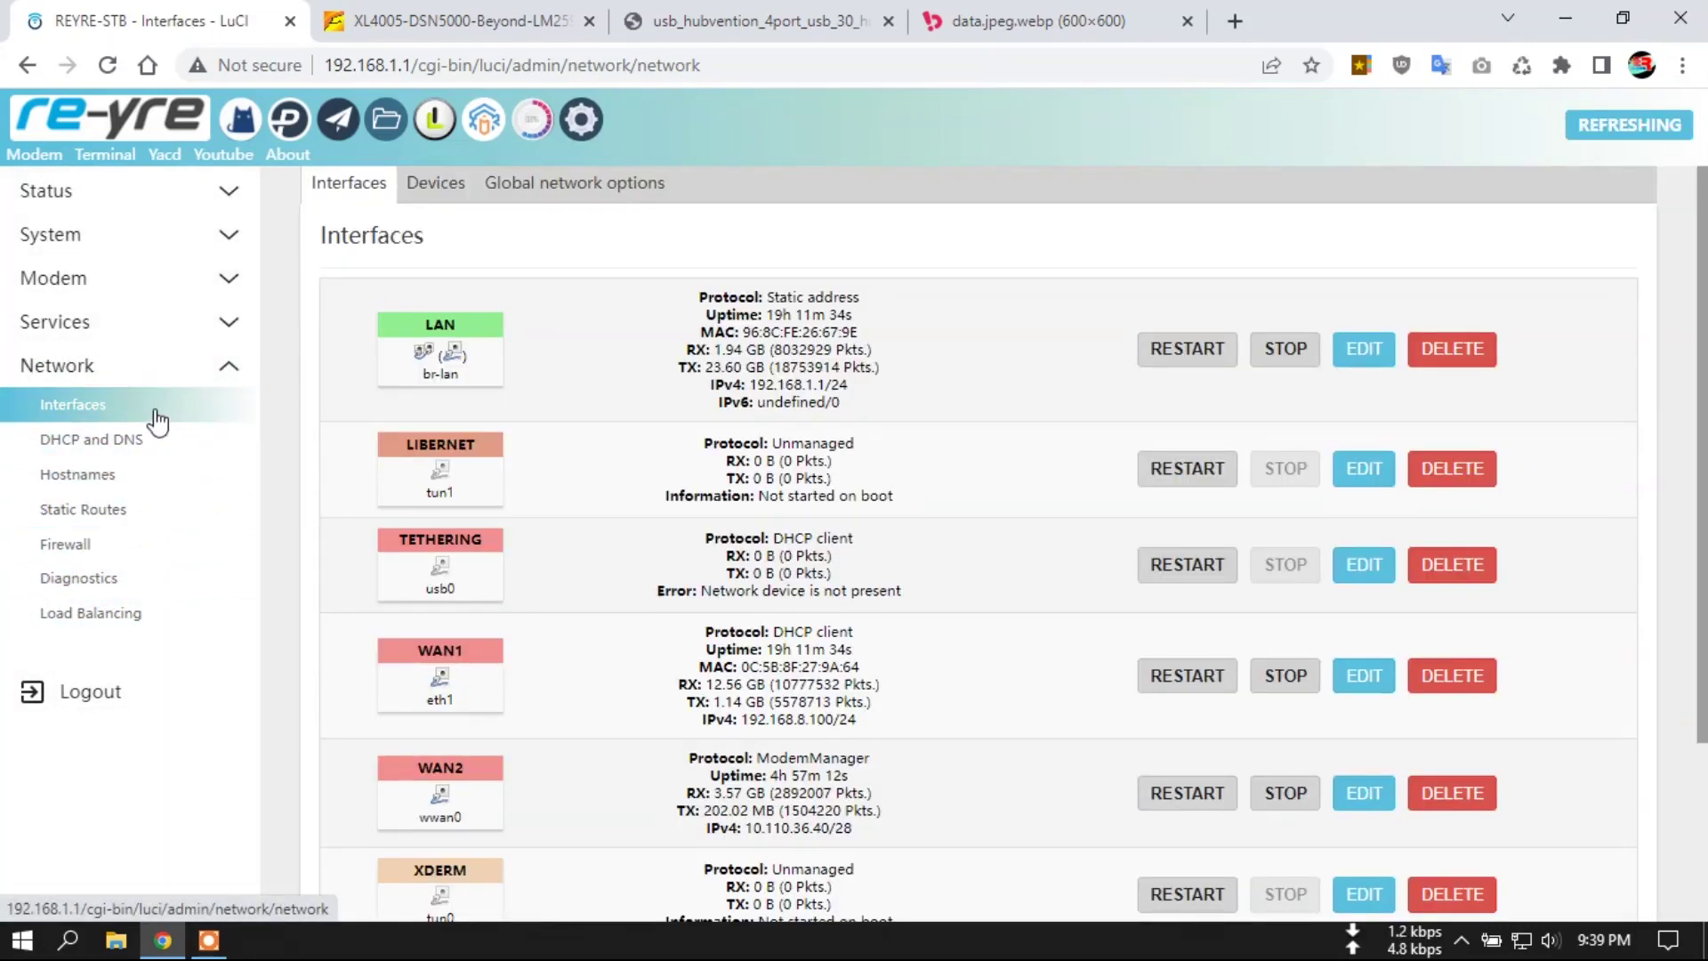
{"action": "left_click", "coordinate": [79, 544]}
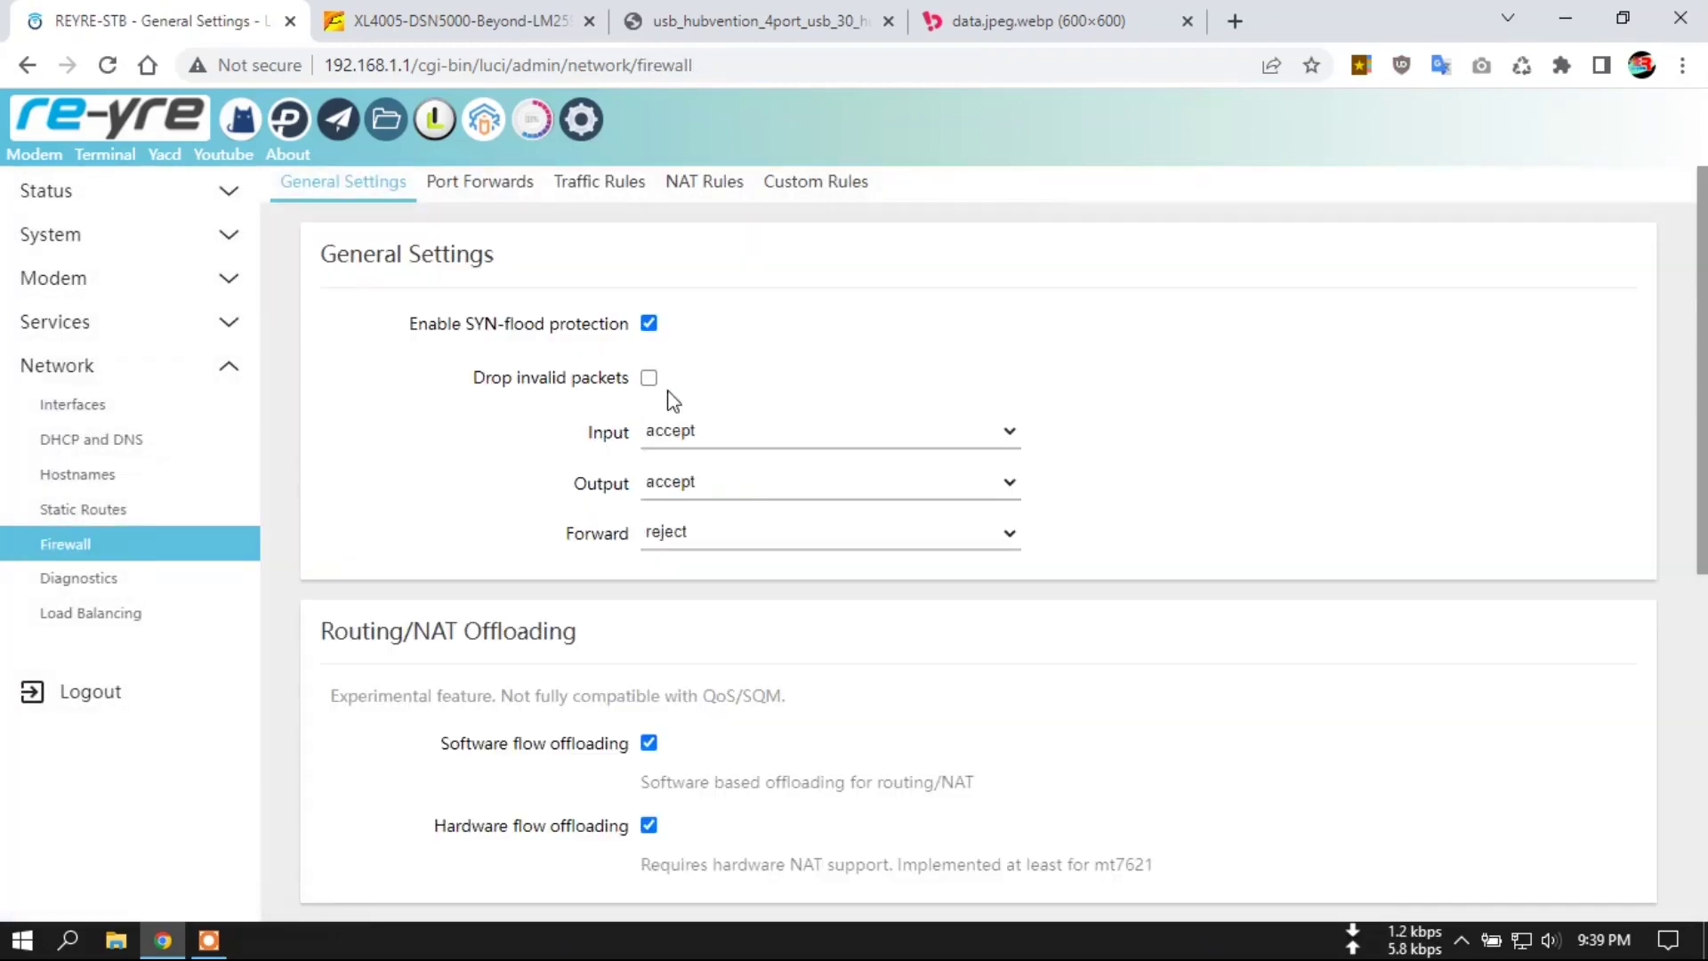
{"action": "scroll", "coordinate": [620, 554], "scroll_direction": "down", "scroll_amount": 1}
{"action": "scroll", "coordinate": [620, 555], "scroll_direction": "down", "scroll_amount": 3}
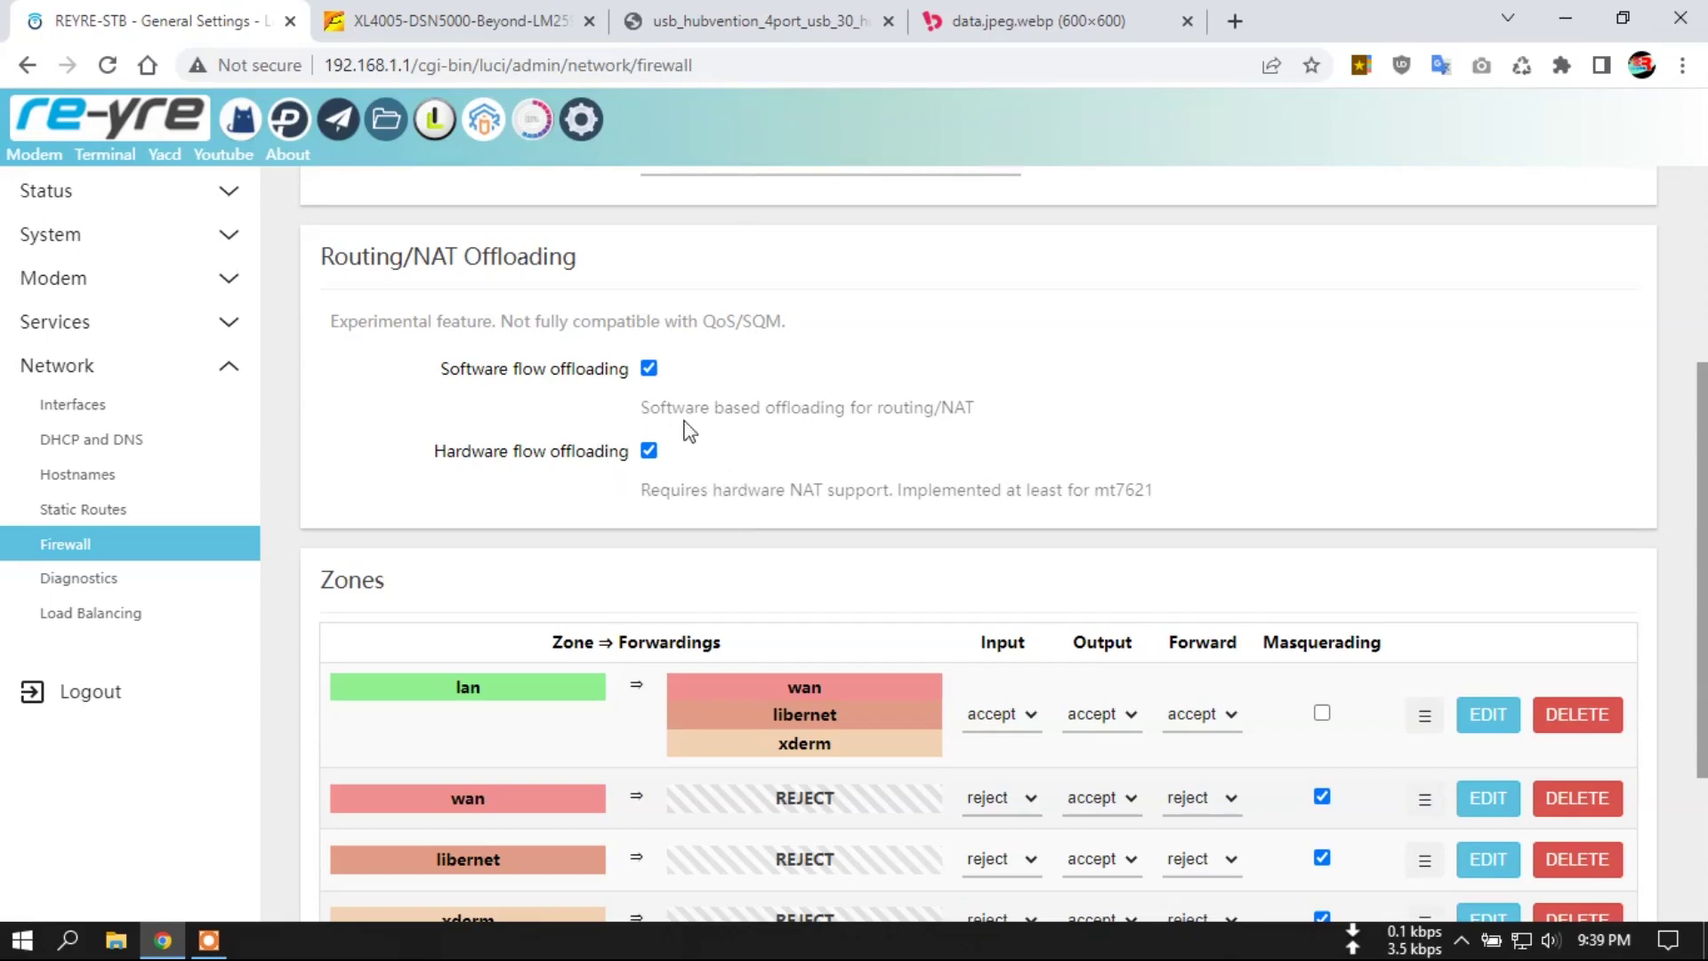
- Open the System Log from the status pages and look through its entries
{"action": "left_click", "coordinate": [113, 240]}
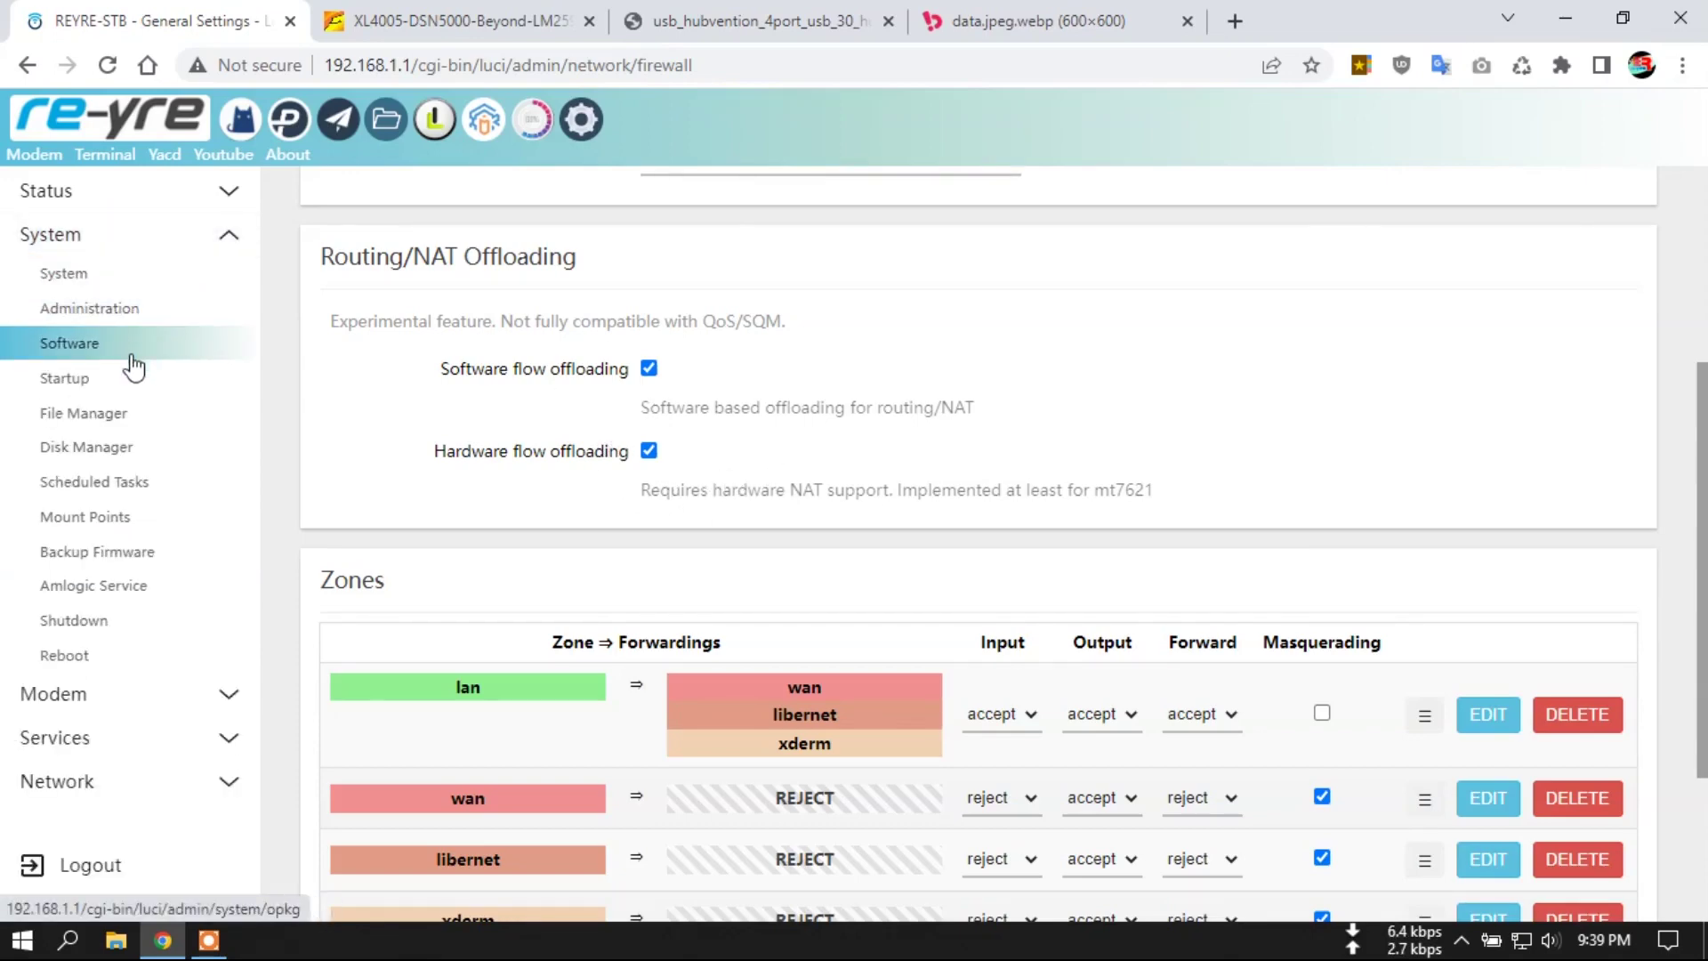
{"action": "left_click", "coordinate": [137, 191]}
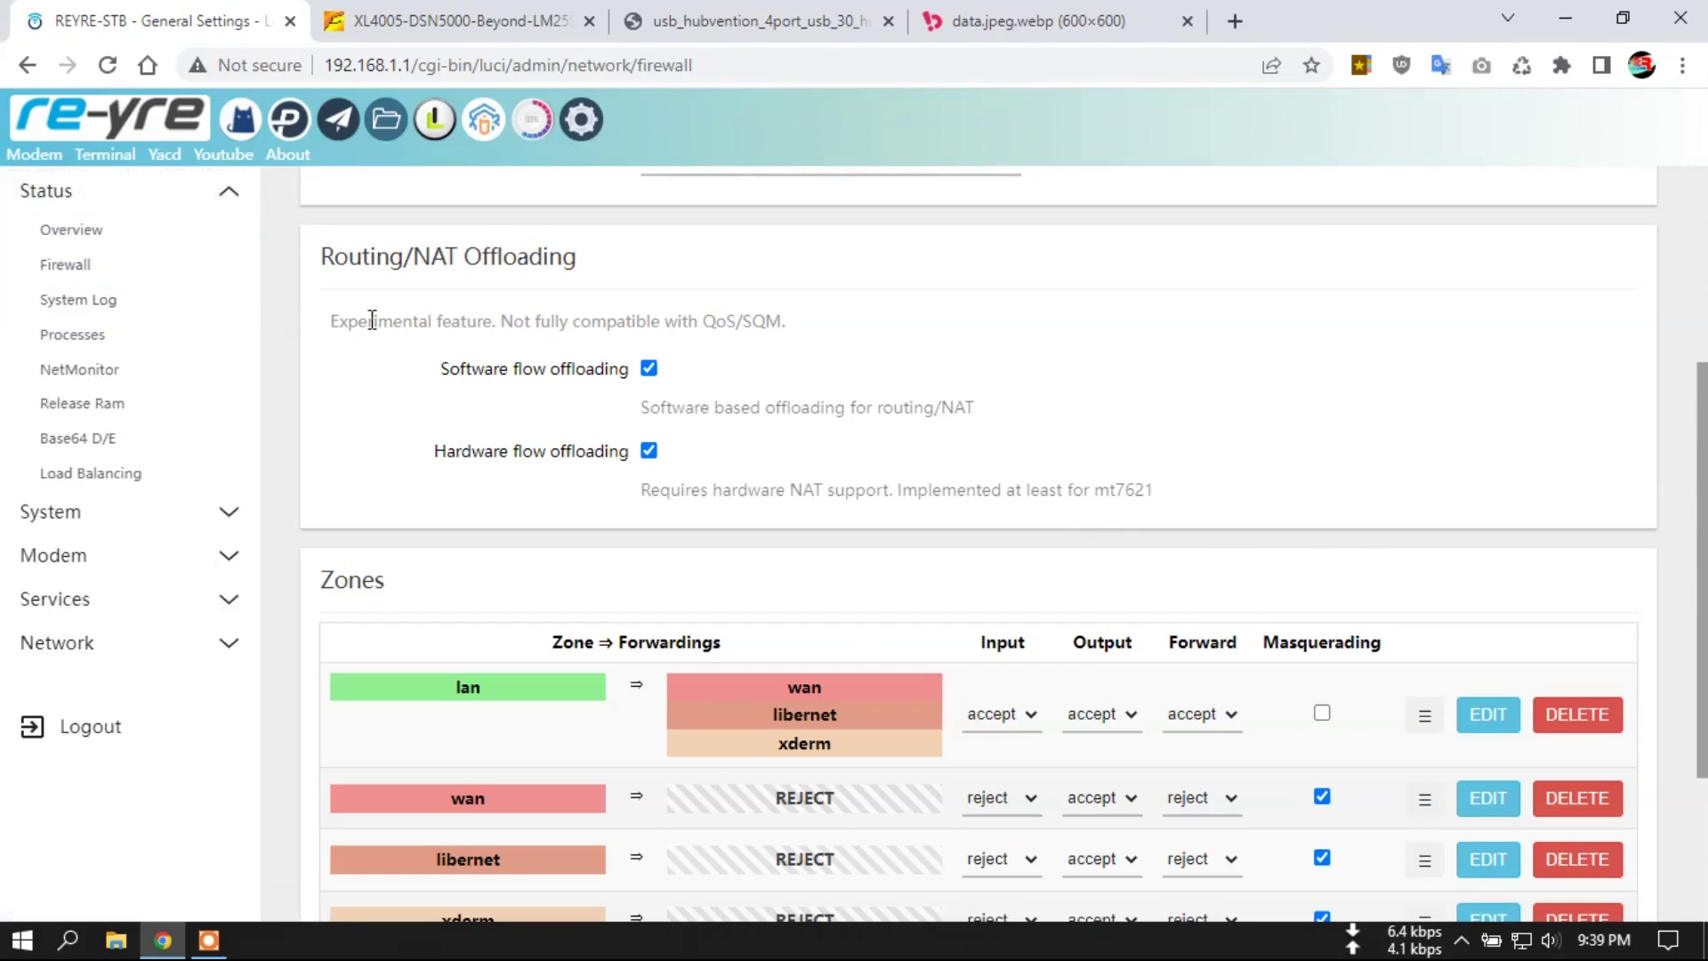
{"action": "left_click", "coordinate": [119, 302]}
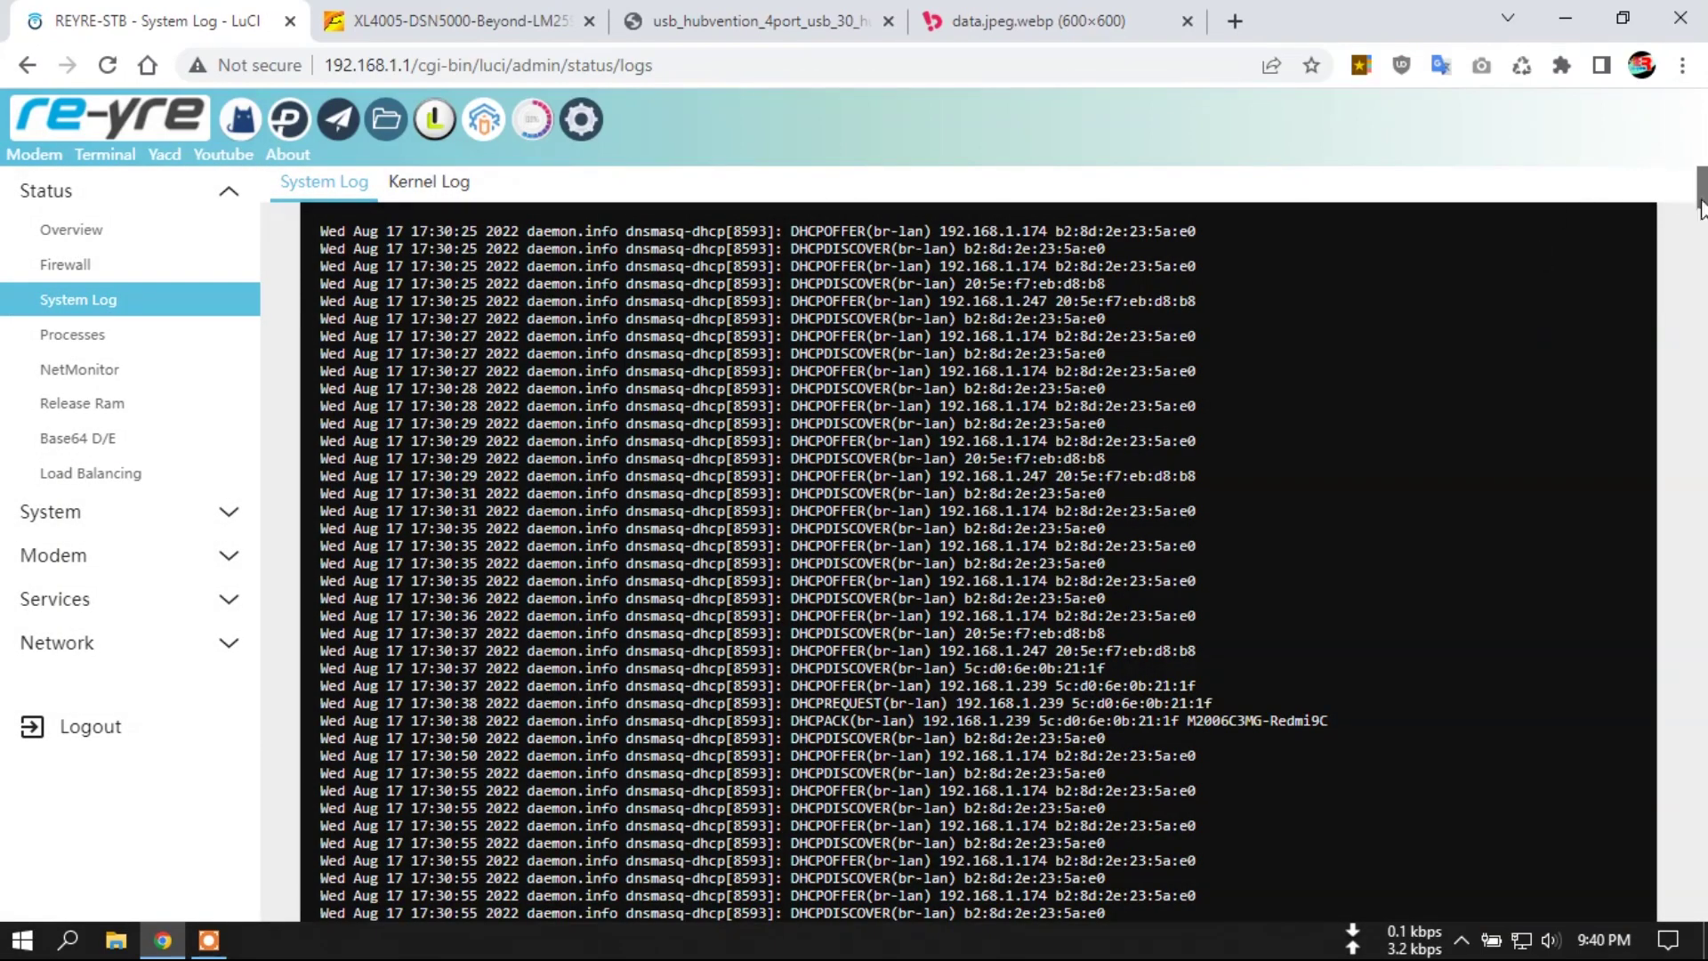
- Open the Kernel Log and search the page for eth0
{"action": "left_click", "coordinate": [436, 182]}
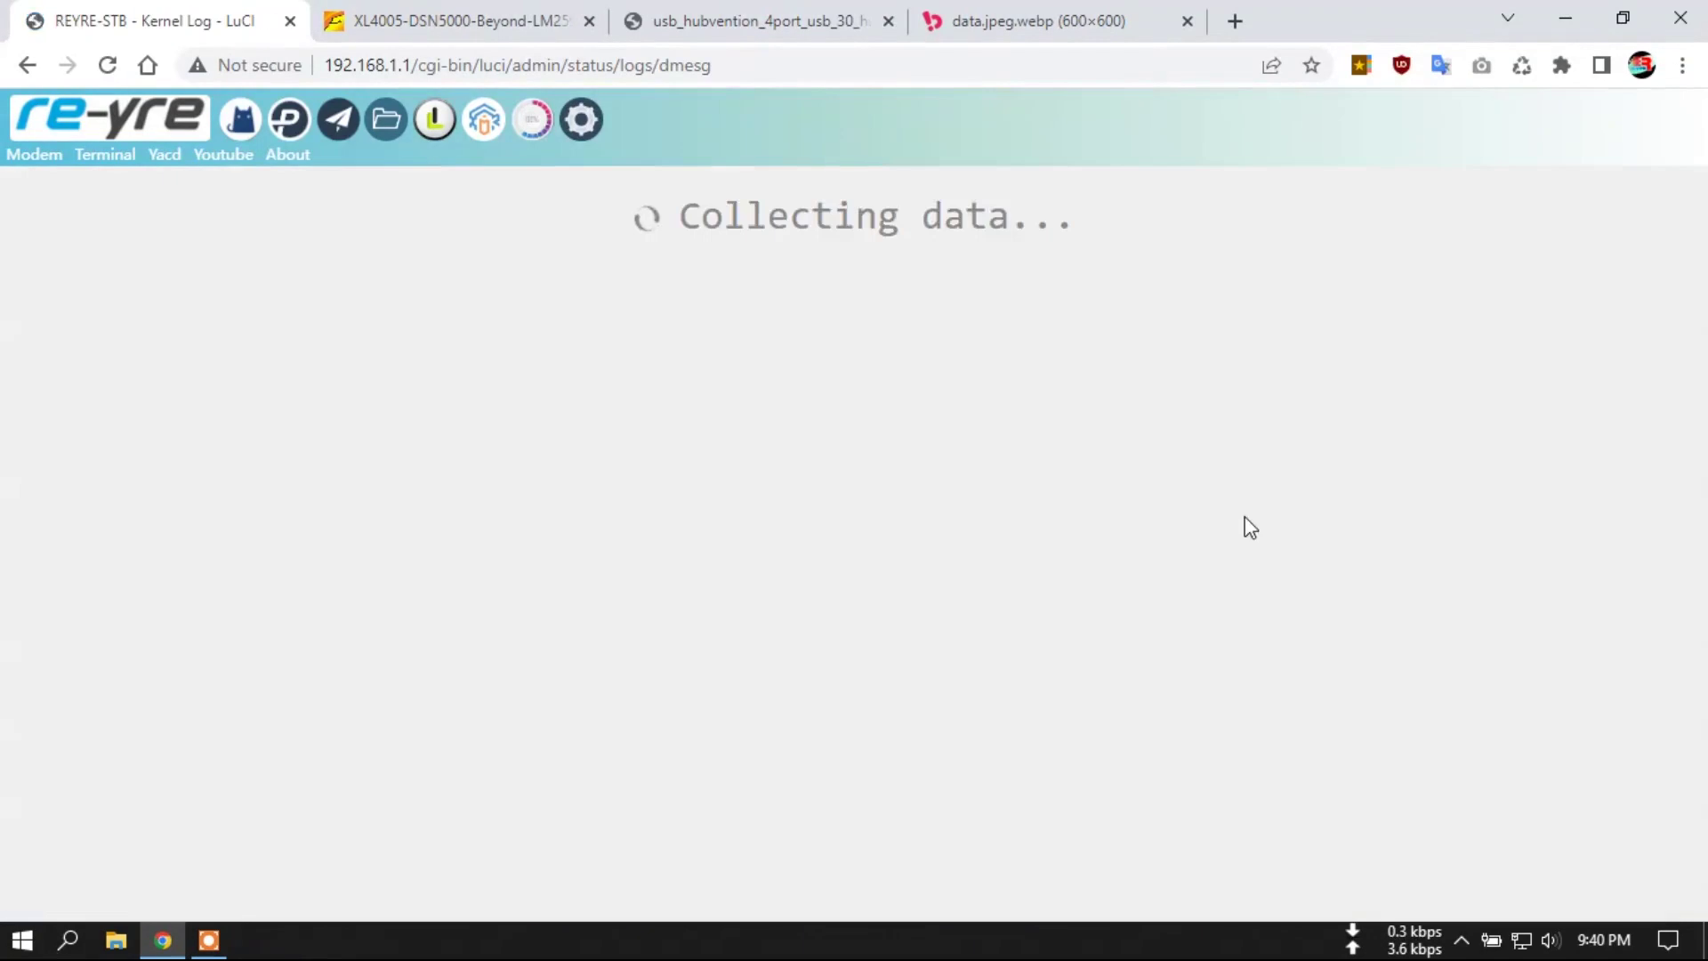
{"action": "key", "text": "ctrl+f"}
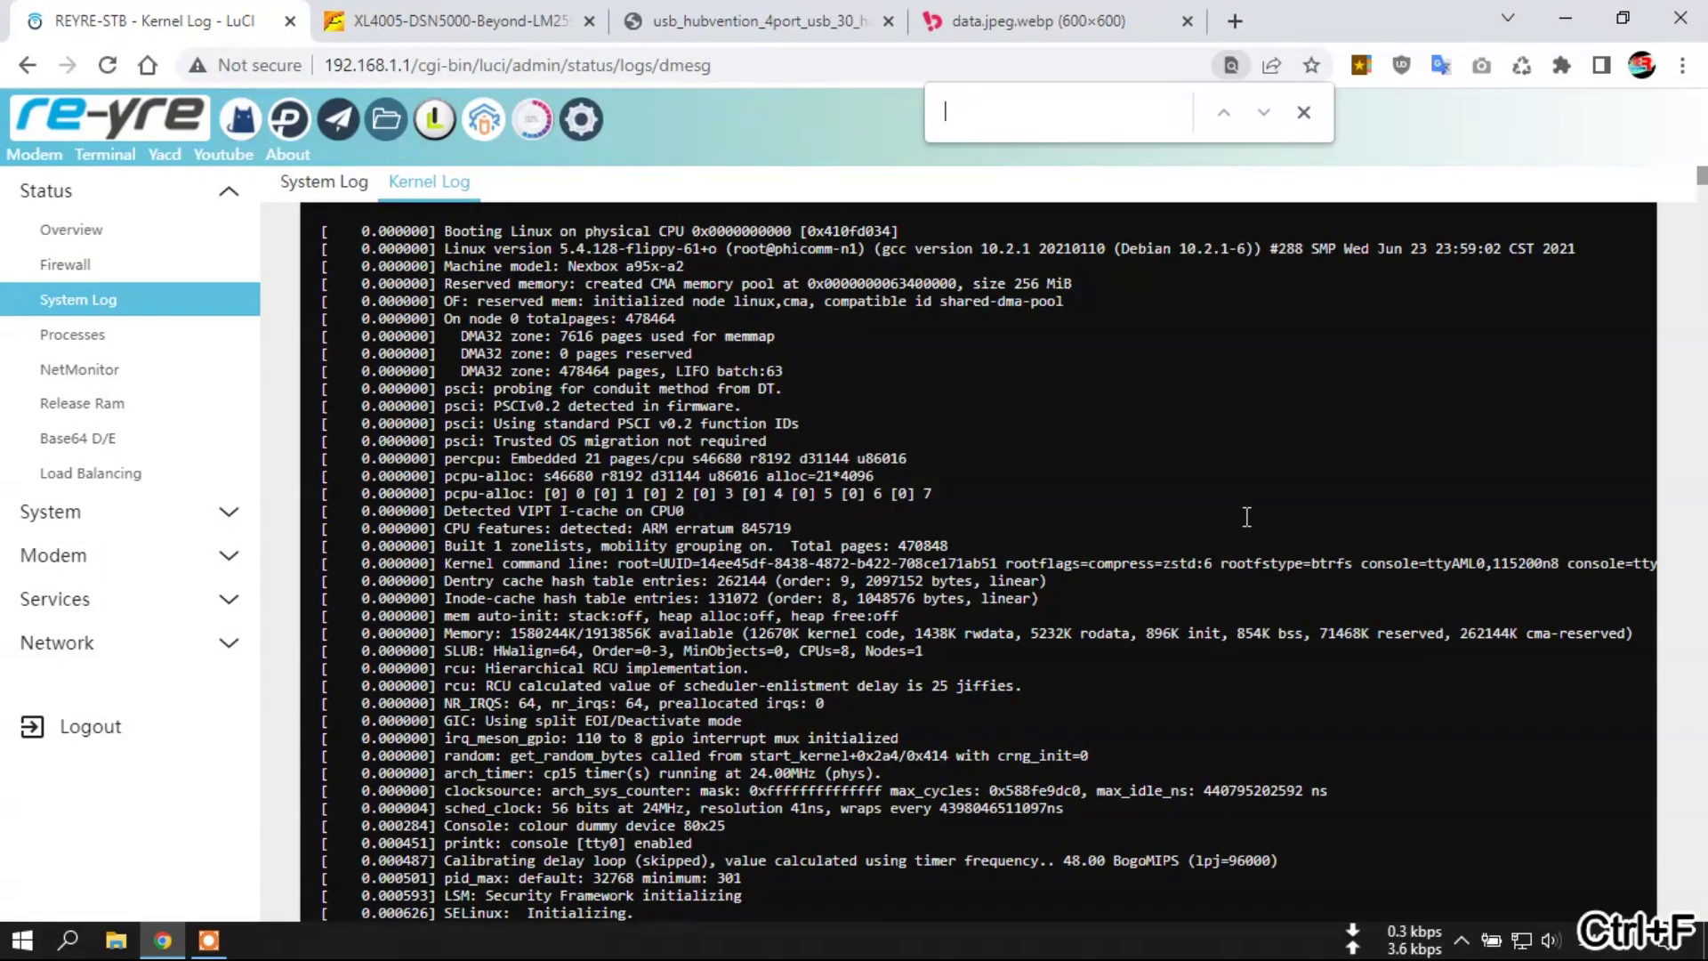
{"action": "type", "text": "e"}
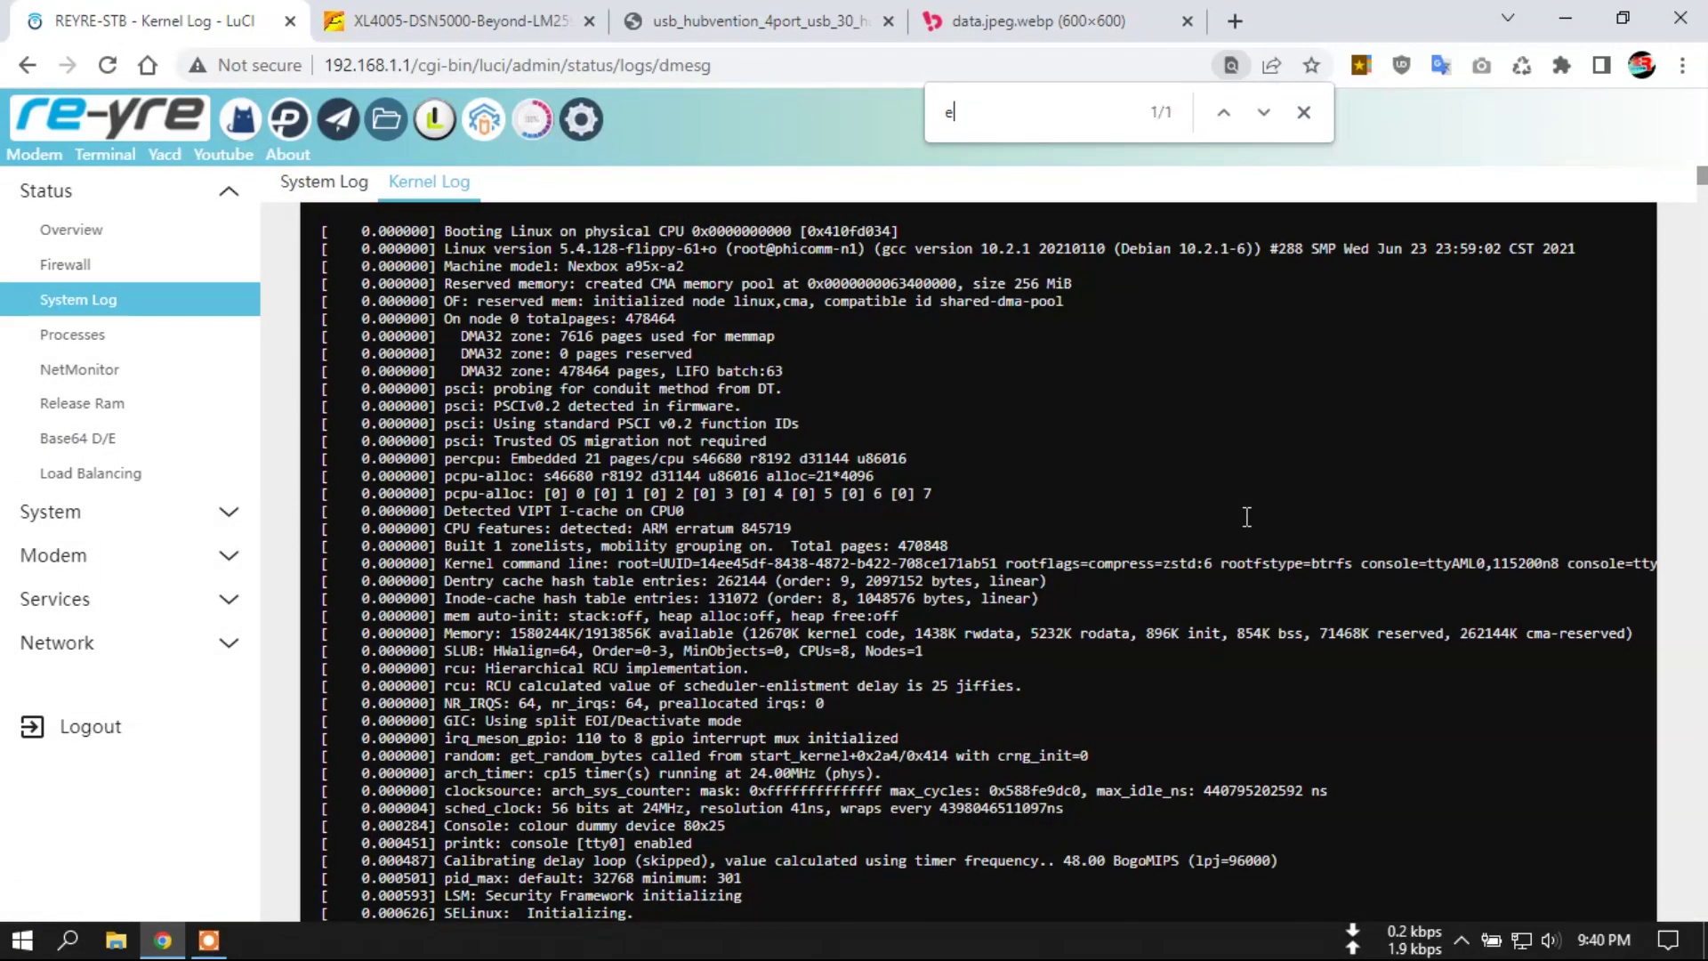
{"action": "type", "text": "yh0"}
{"action": "left_click", "coordinate": [960, 113]}
{"action": "key", "text": "BackSpace"}
{"action": "type", "text": "th0"}
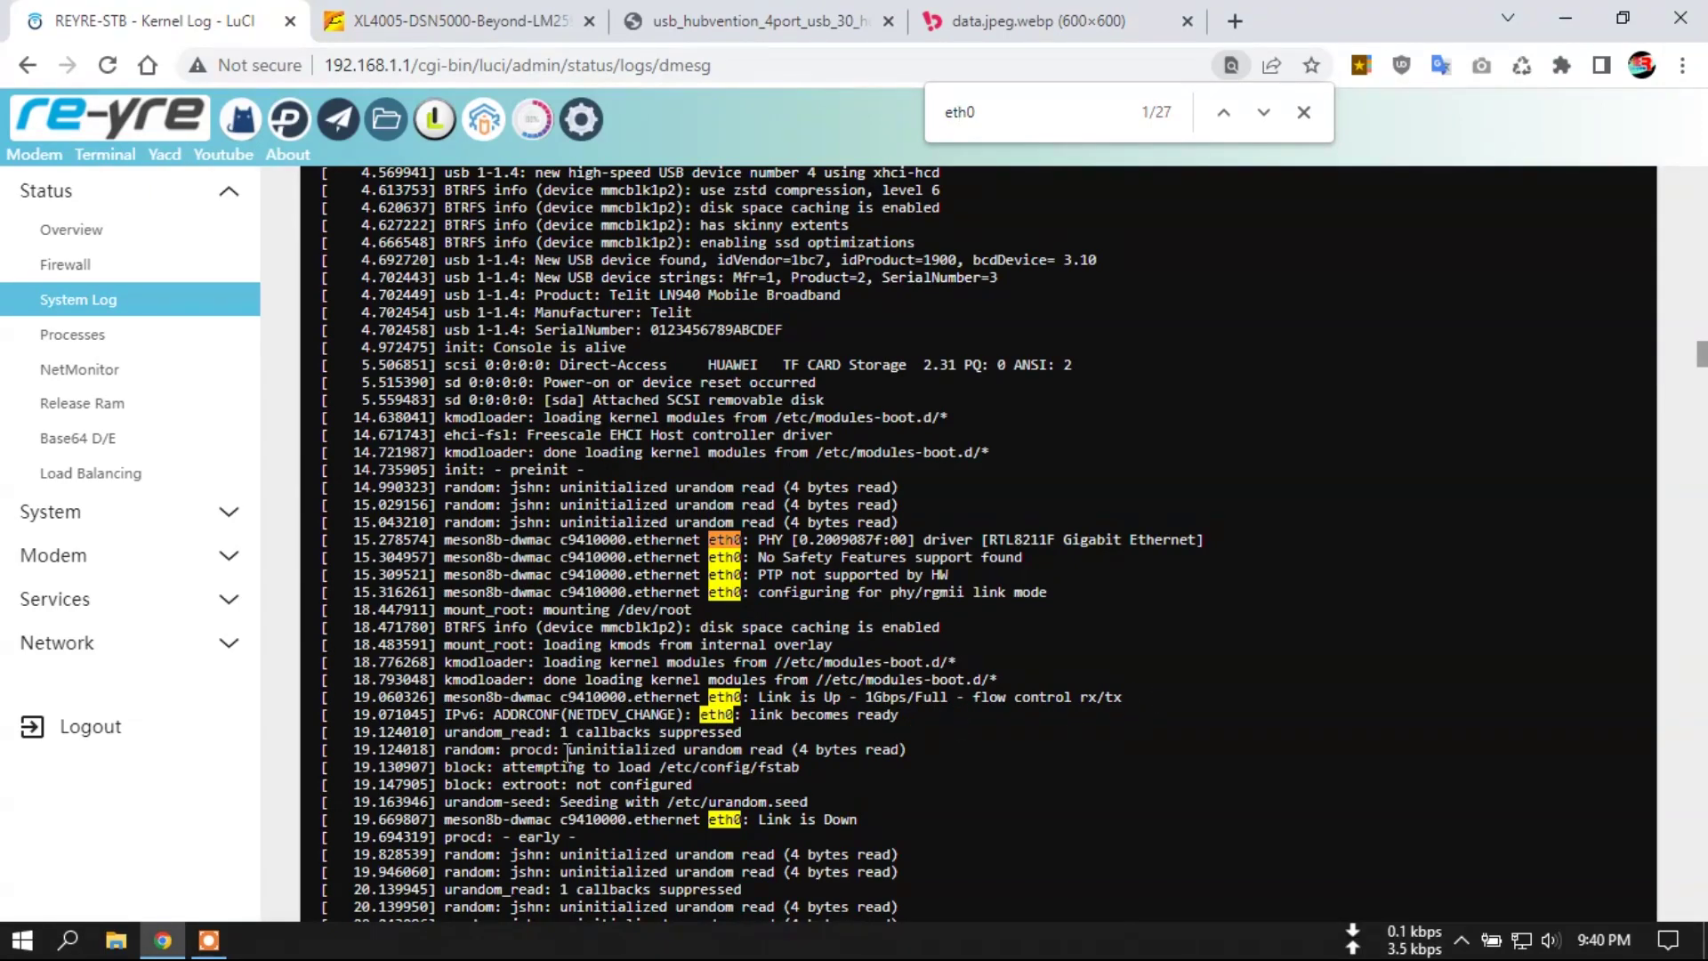
- Highlight the first eth0 link-up entry in the kernel log, and look through the eth0 and USB modem entries below it
{"action": "left_click_drag", "start_coordinate": [1130, 688], "coordinate": [717, 703]}
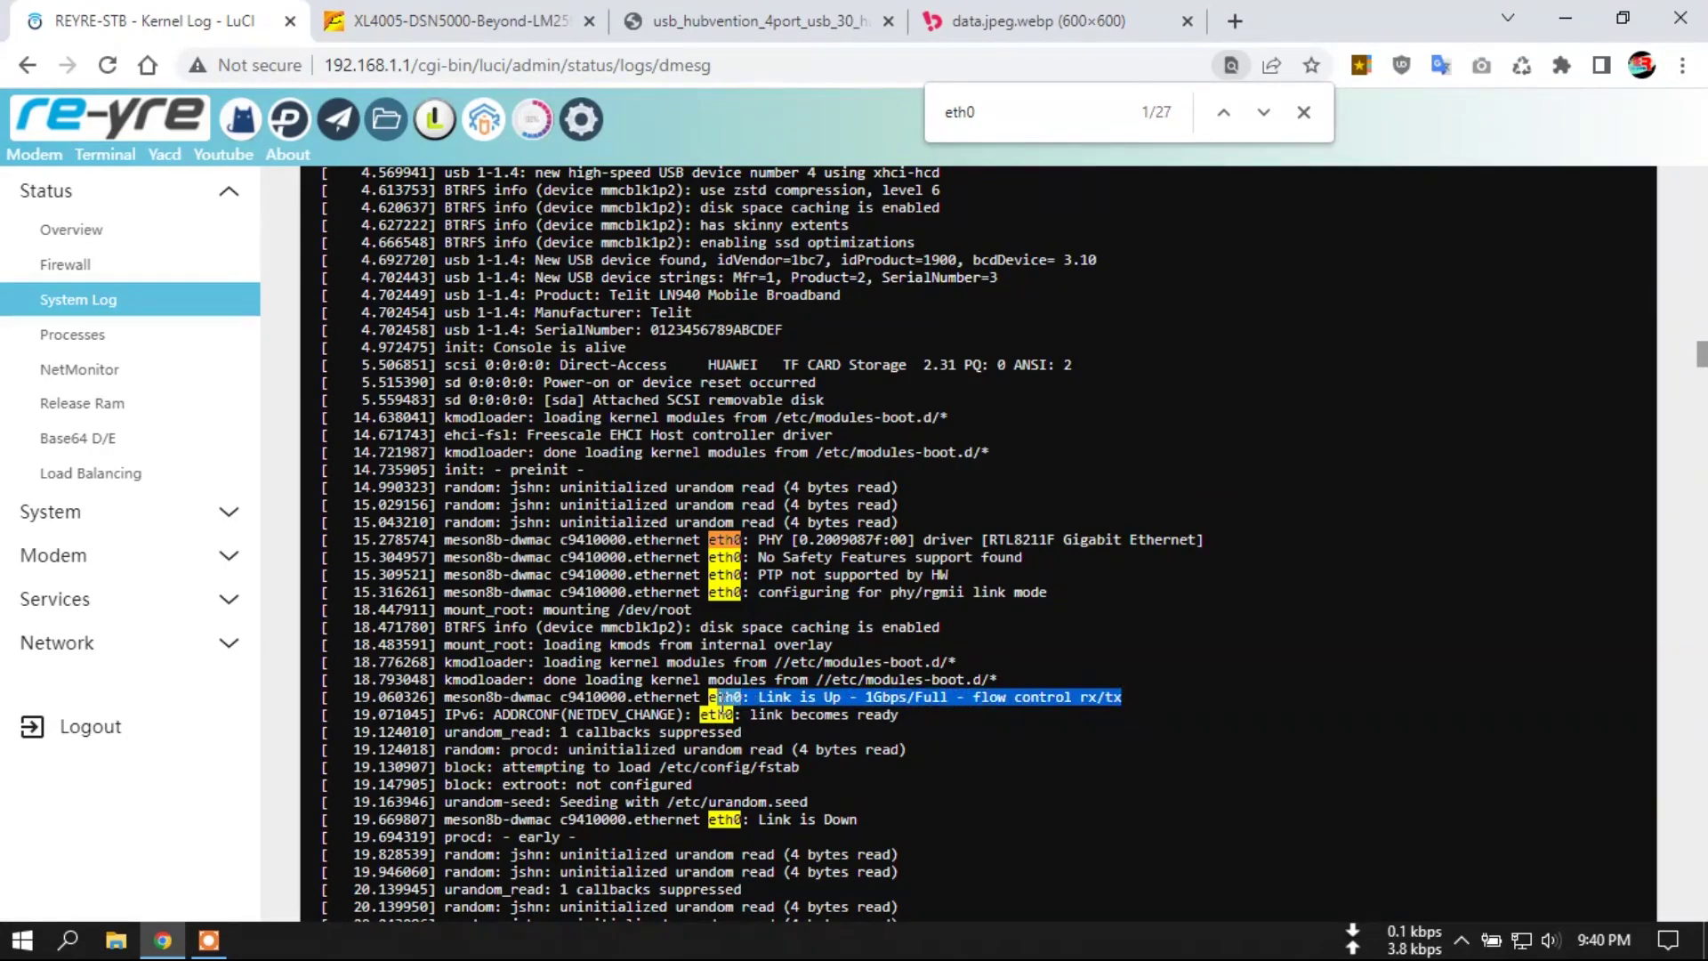
{"action": "scroll", "coordinate": [1184, 694], "scroll_direction": "down", "scroll_amount": 3}
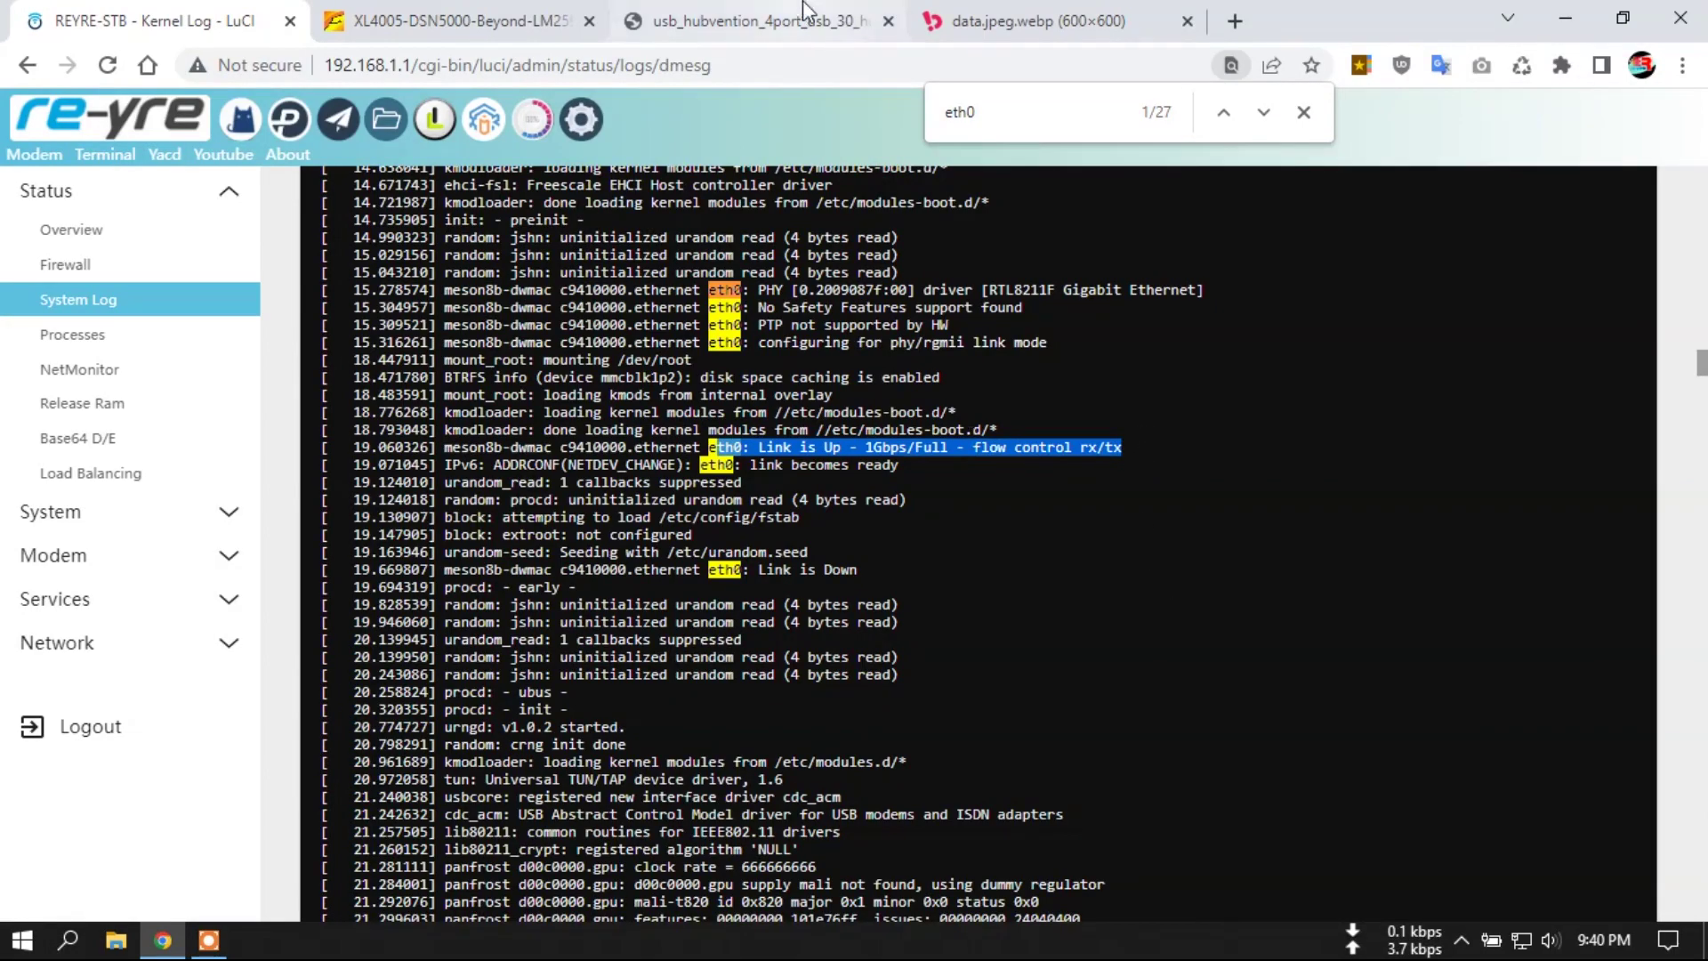
{"action": "scroll", "coordinate": [1152, 591], "scroll_direction": "down", "scroll_amount": 1}
{"action": "scroll", "coordinate": [1152, 591], "scroll_direction": "down", "scroll_amount": 15}
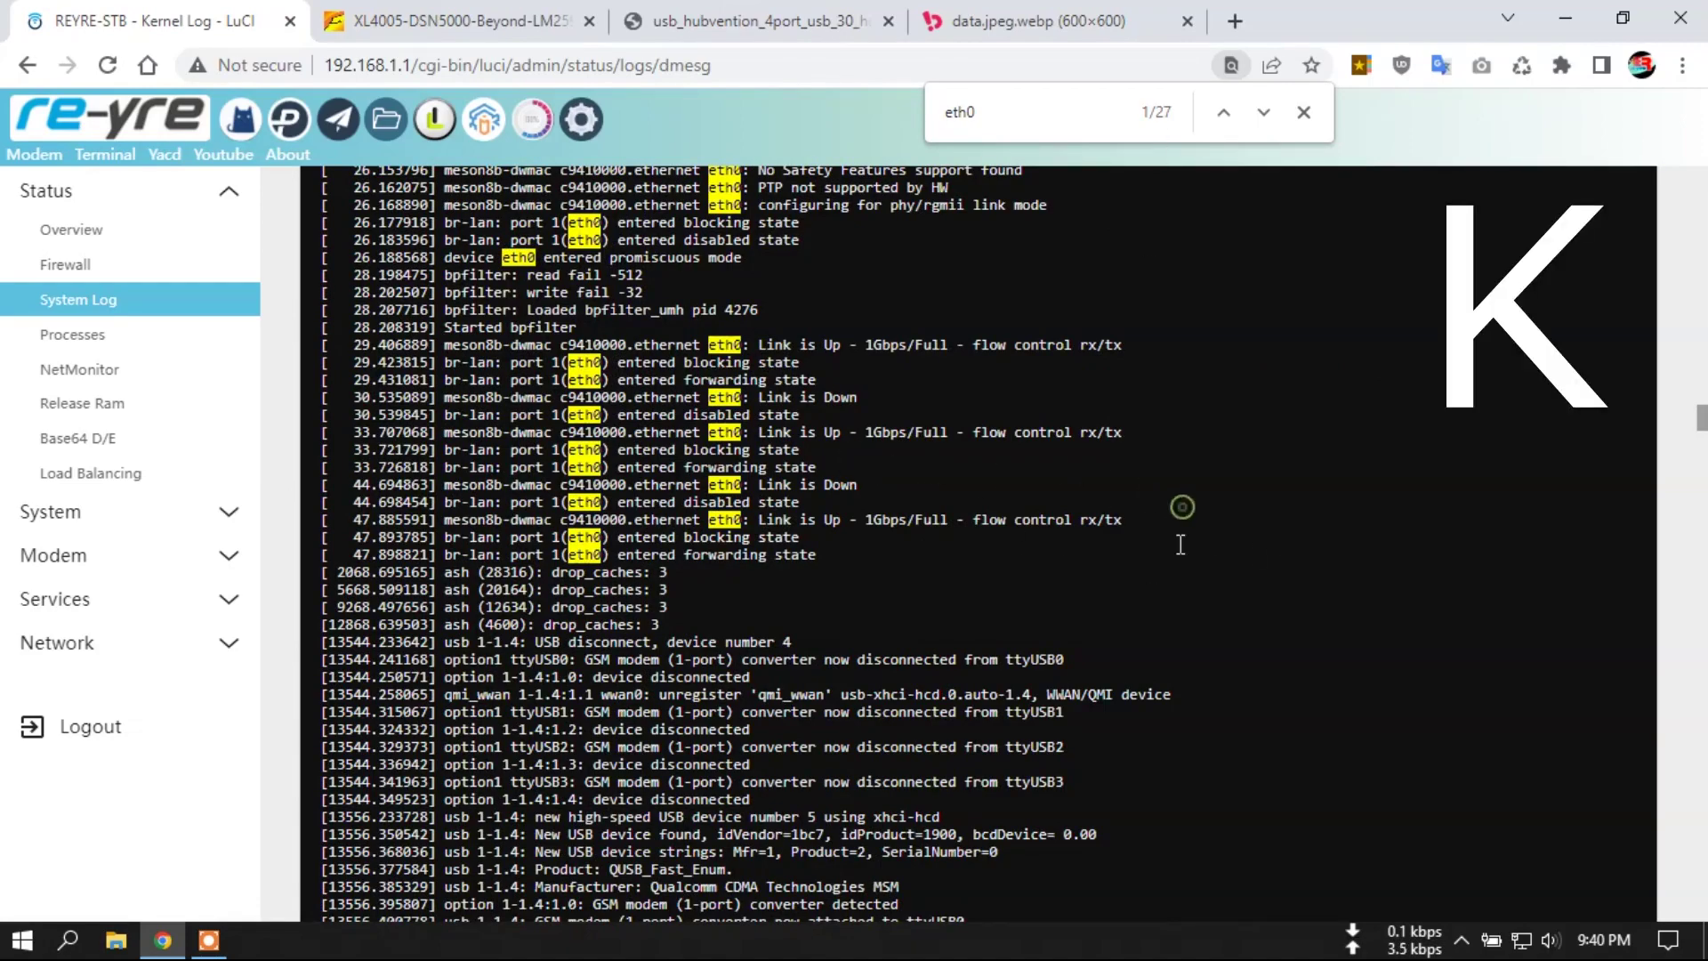
{"action": "scroll", "coordinate": [1186, 545], "scroll_direction": "down", "scroll_amount": 4}
{"action": "scroll", "coordinate": [1187, 544], "scroll_direction": "down", "scroll_amount": 6}
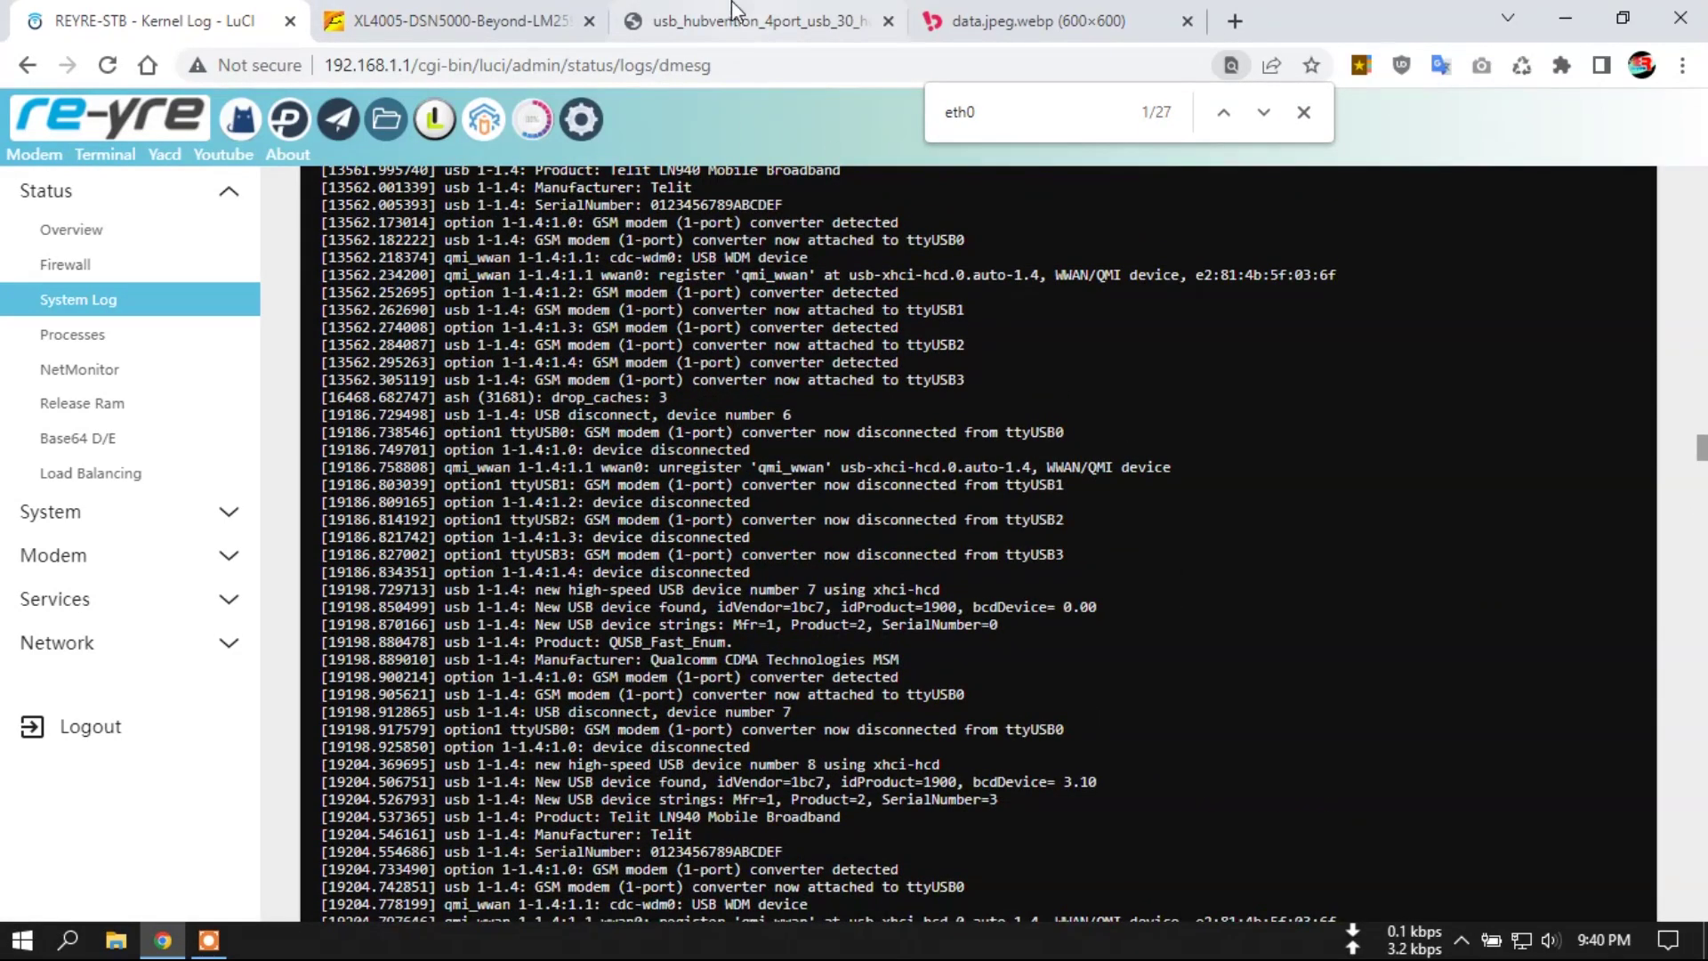
- View the product images of the XL4005 step-down module and the Vention 4-port USB 3.0 hub
{"action": "left_click", "coordinate": [444, 21]}
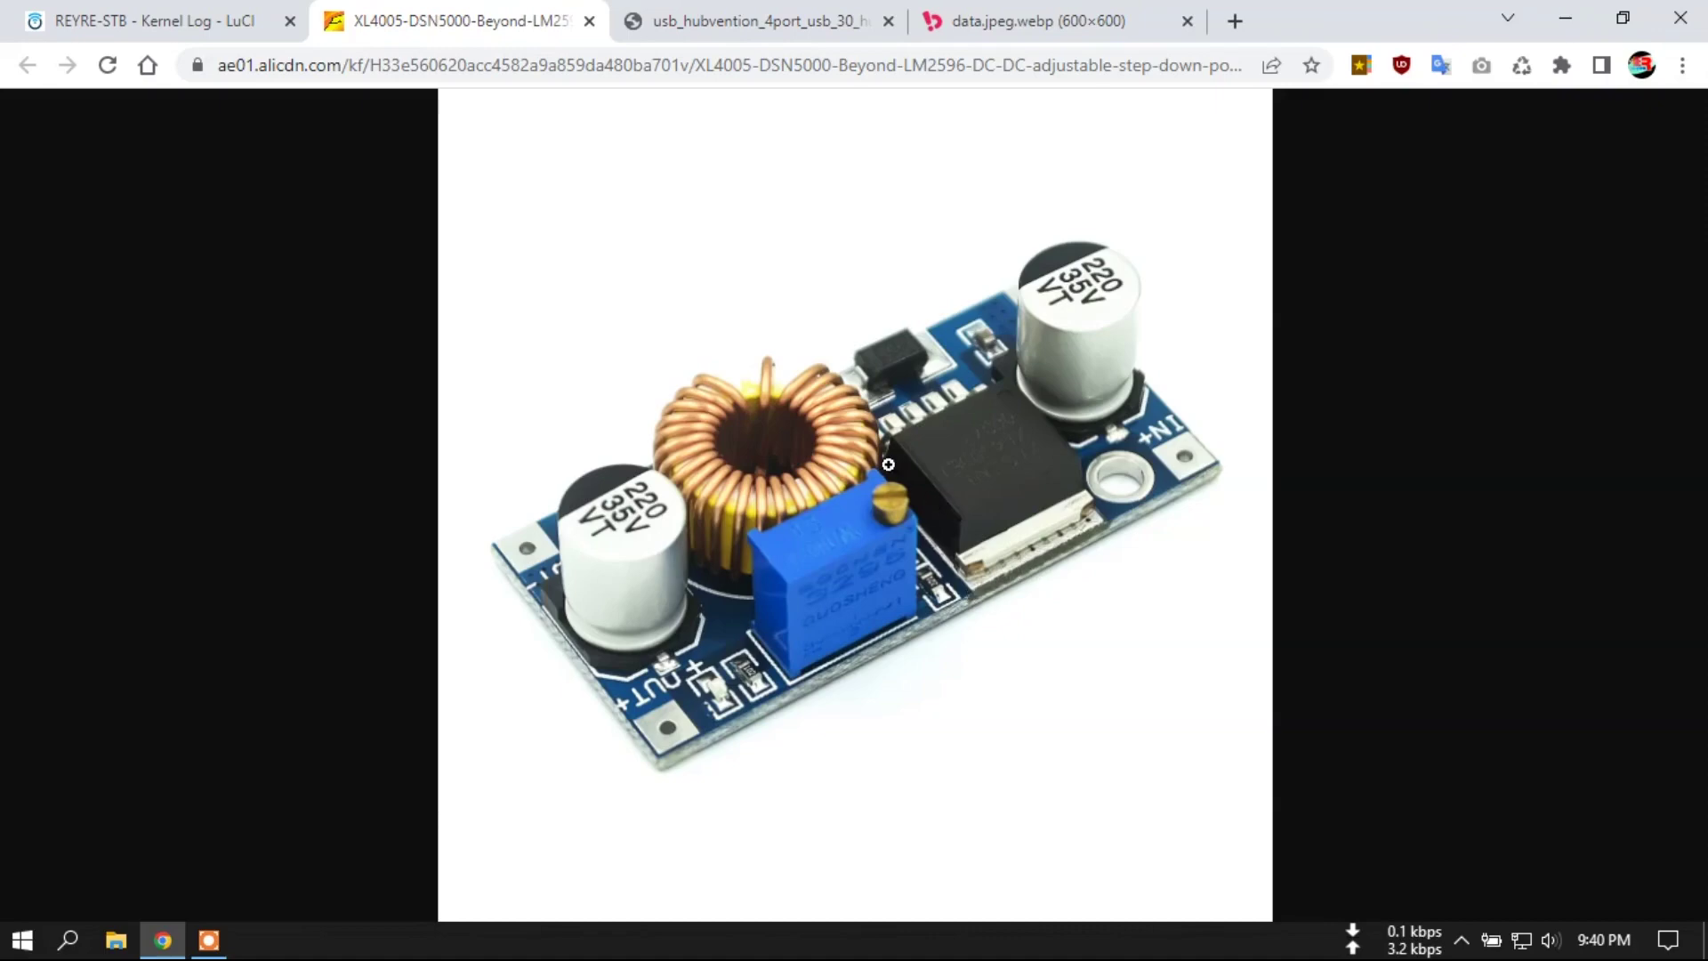
{"action": "left_click", "coordinate": [762, 18]}
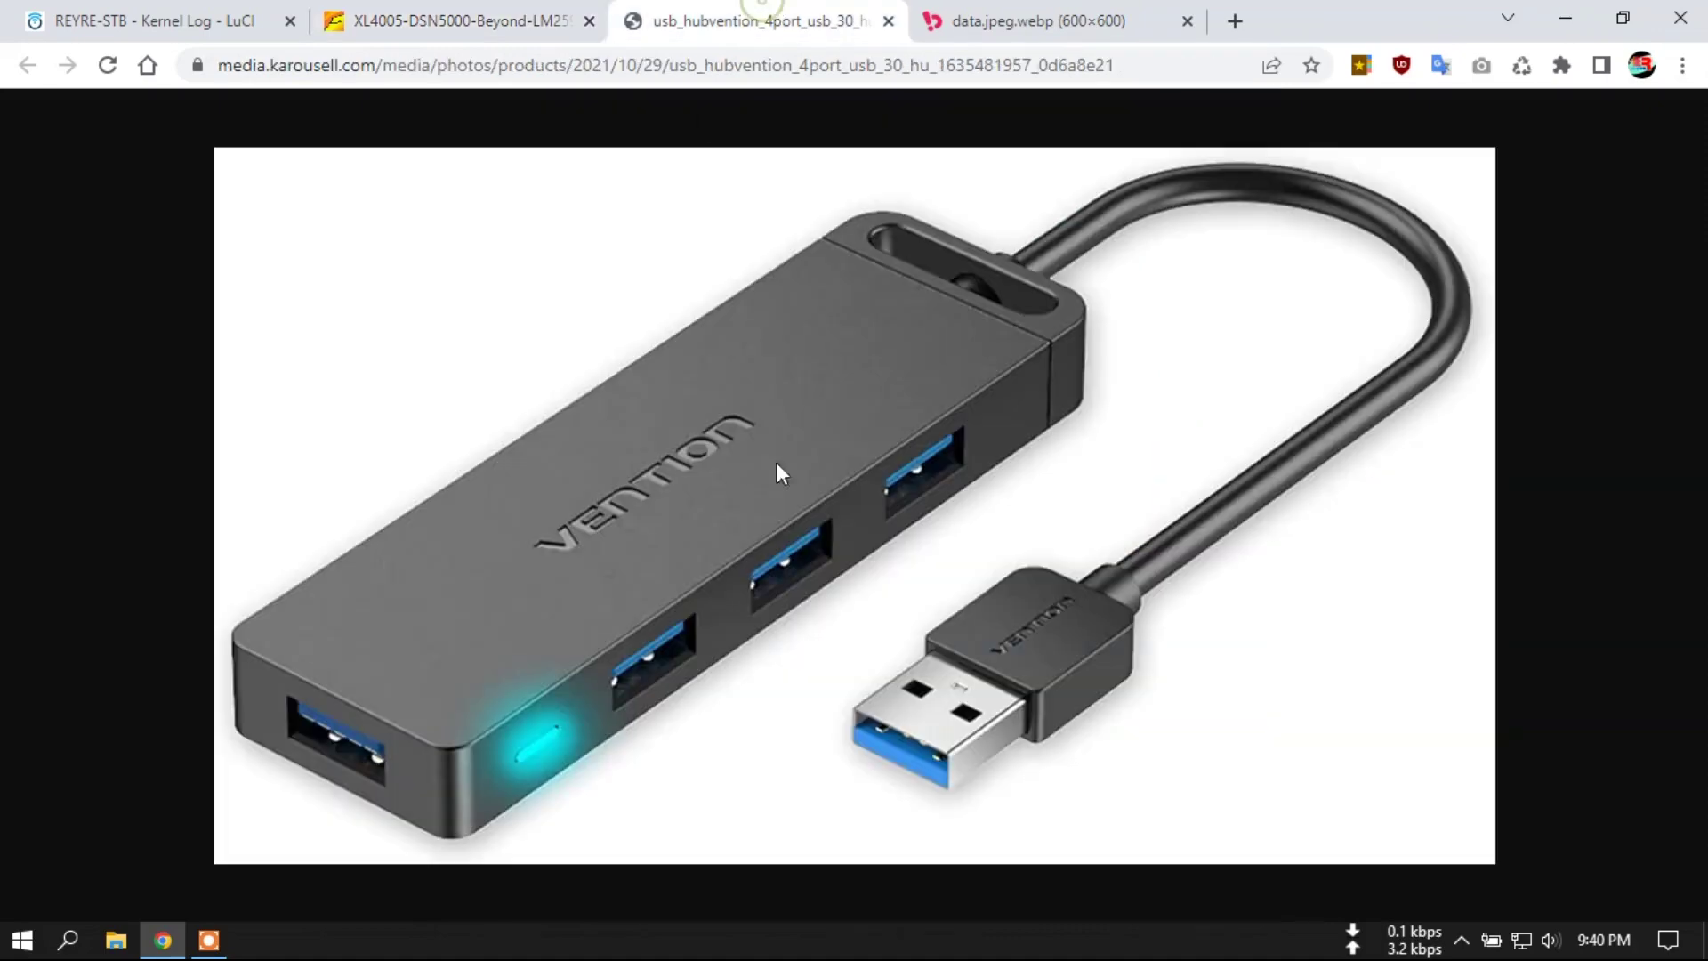